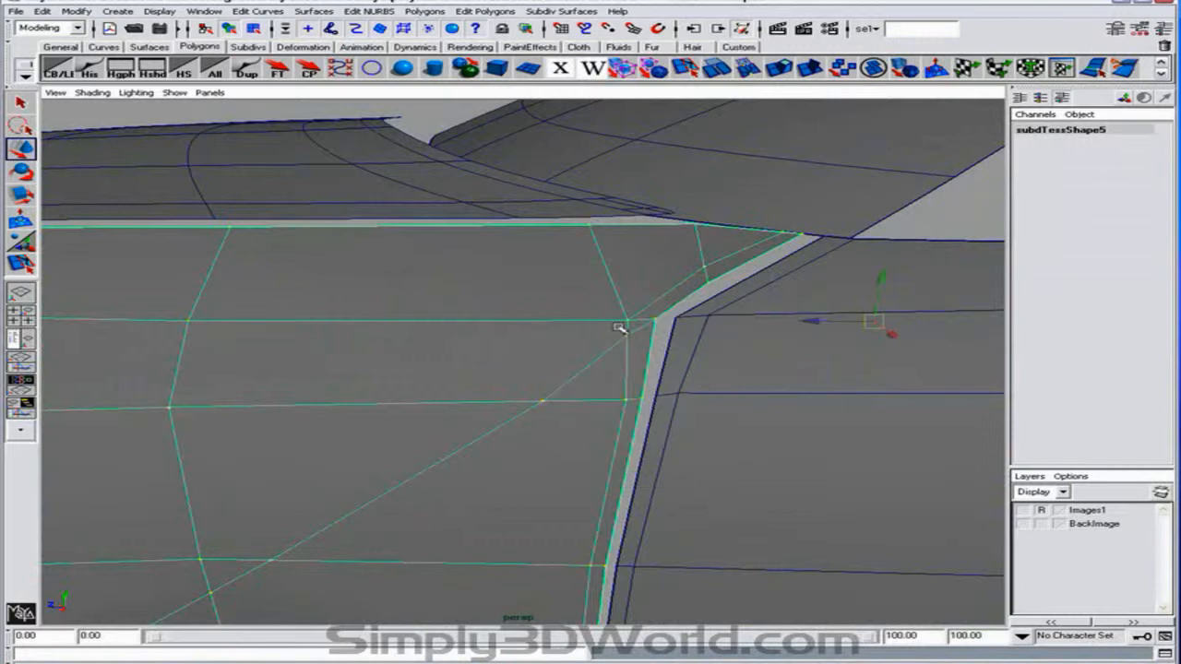
Merge the neighbouring vertices at the fender's upper corner beside the door gap.
middle_click_drag(630, 329, 582, 308, "alt")
scroll(554, 282, "up", 2)
right_click_drag(559, 264, 523, 258)
left_click_drag(519, 241, 610, 267)
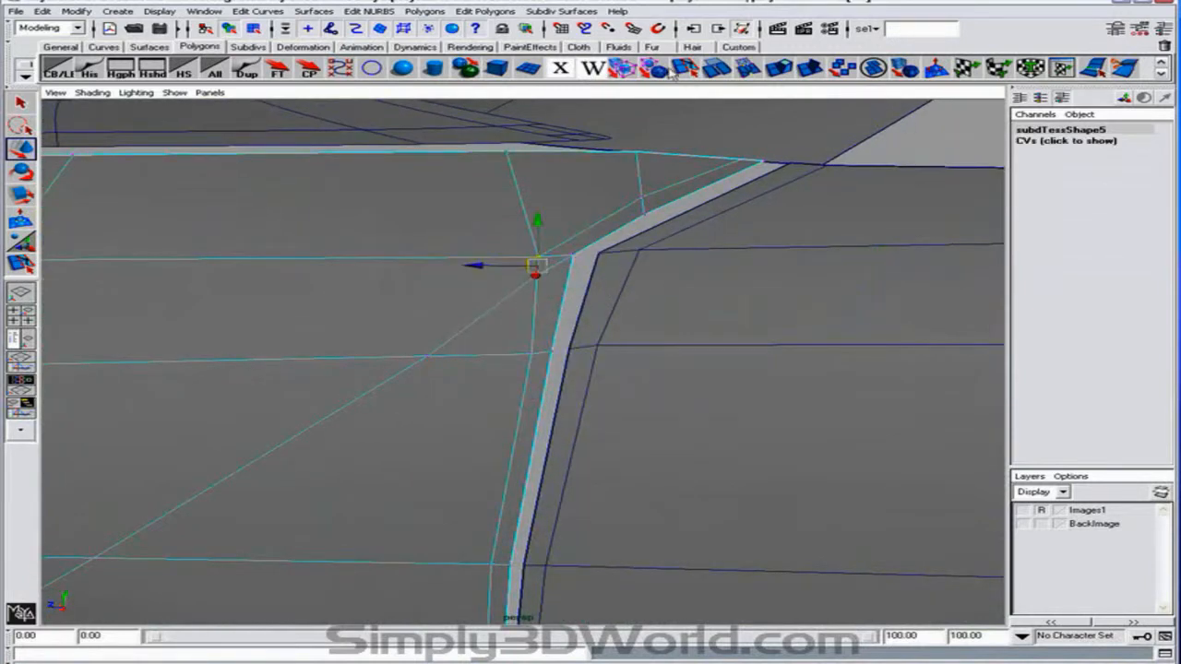
left_click(732, 73)
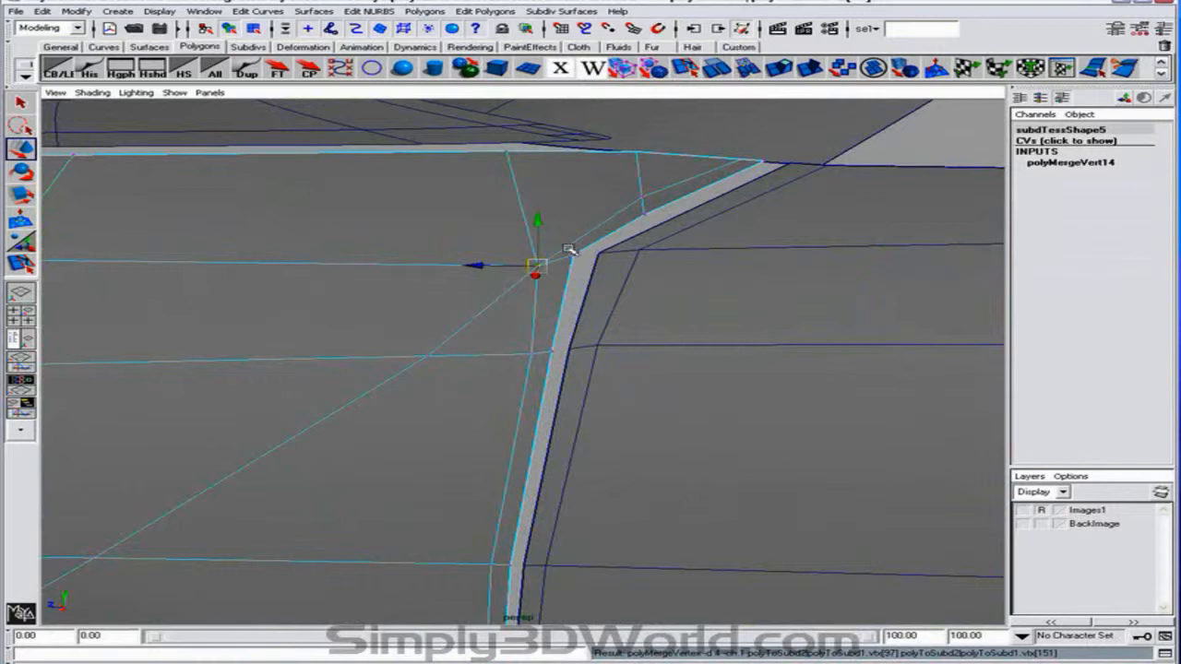
left_click(539, 222)
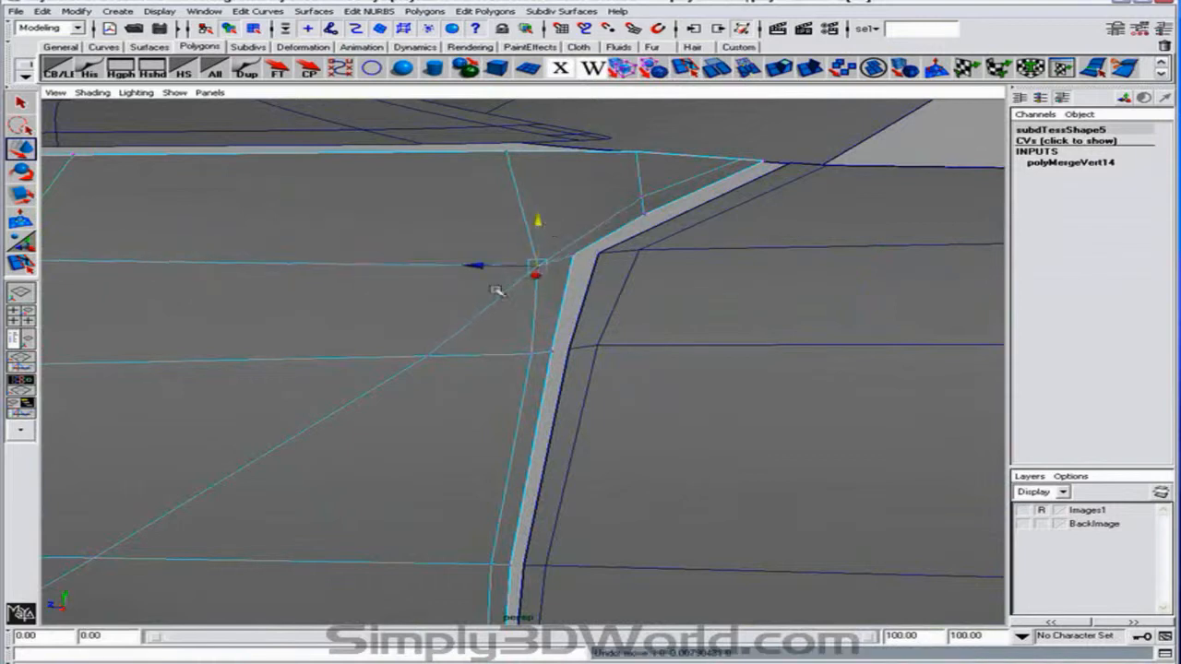
Merge the close vertices at the fender's lower front corner, where the diagonal edge meets the sill gap.
left_click_drag(450, 374, 411, 338)
middle_click_drag(406, 394, 496, 329, "alt")
left_click_drag(602, 184, 544, 255)
right_click_drag(543, 255, 575, 273, "alt")
left_click_drag(574, 273, 554, 330, "alt")
right_click_drag(554, 329, 501, 264, "alt")
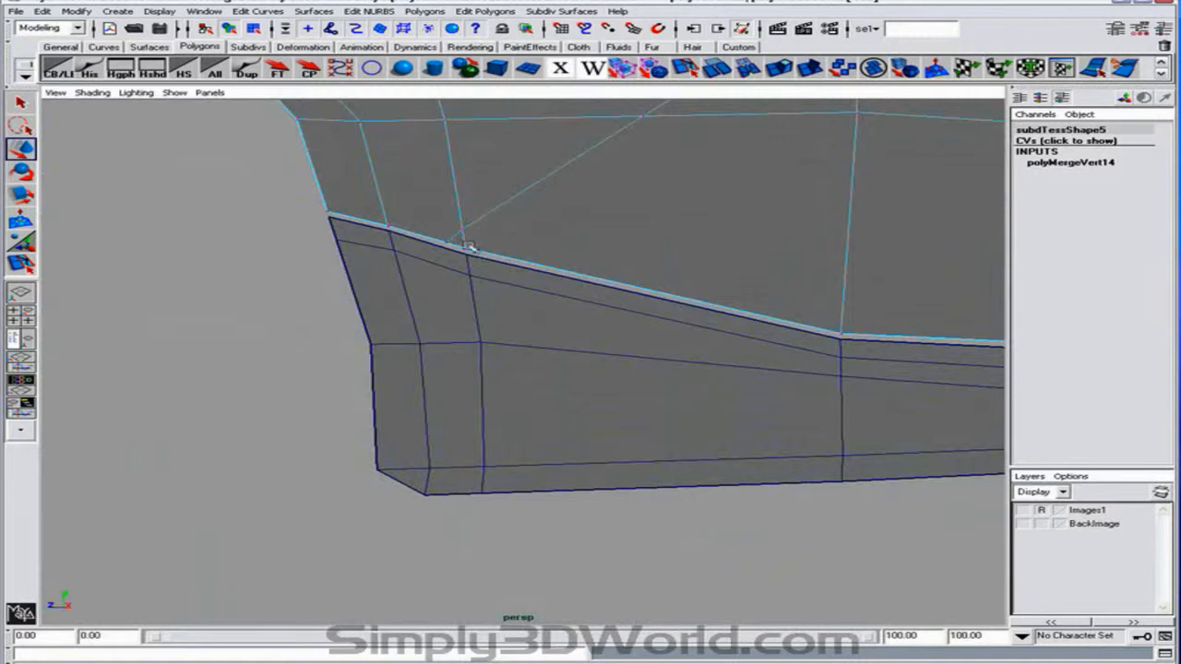
left_click(464, 239)
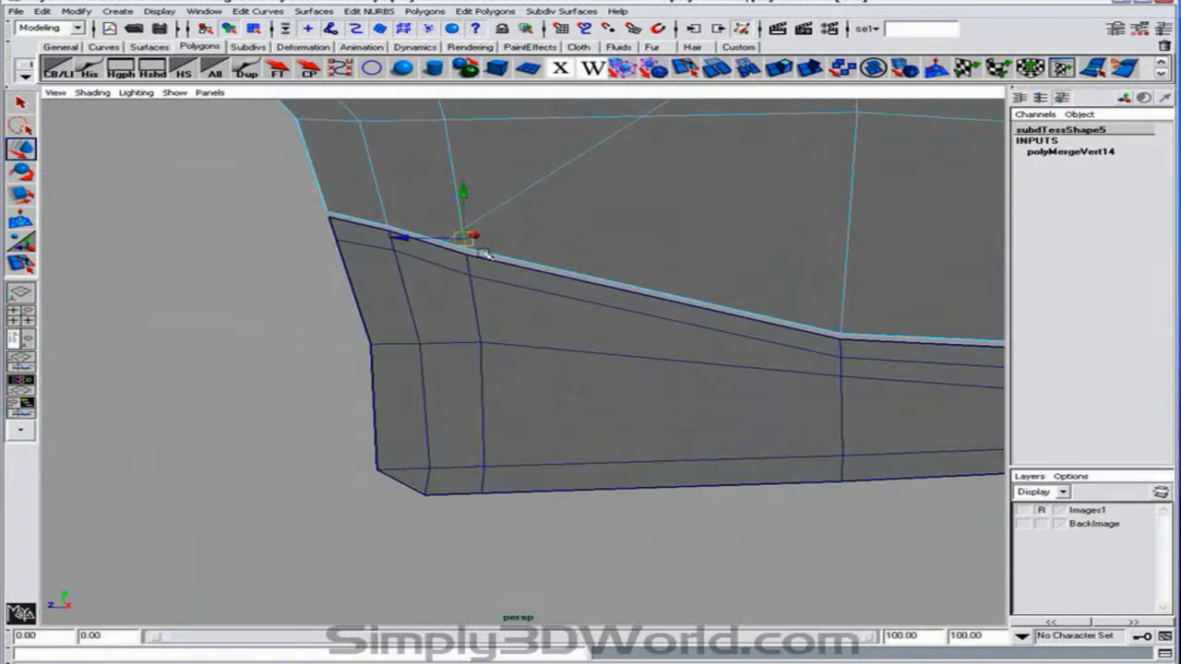
left_click_drag(476, 255, 390, 244)
left_click(738, 72)
Split the fender polygons just above the lower edge, from the wheel arch to the diagonal edge's lower vertex.
right_click_drag(506, 262, 422, 237, "alt")
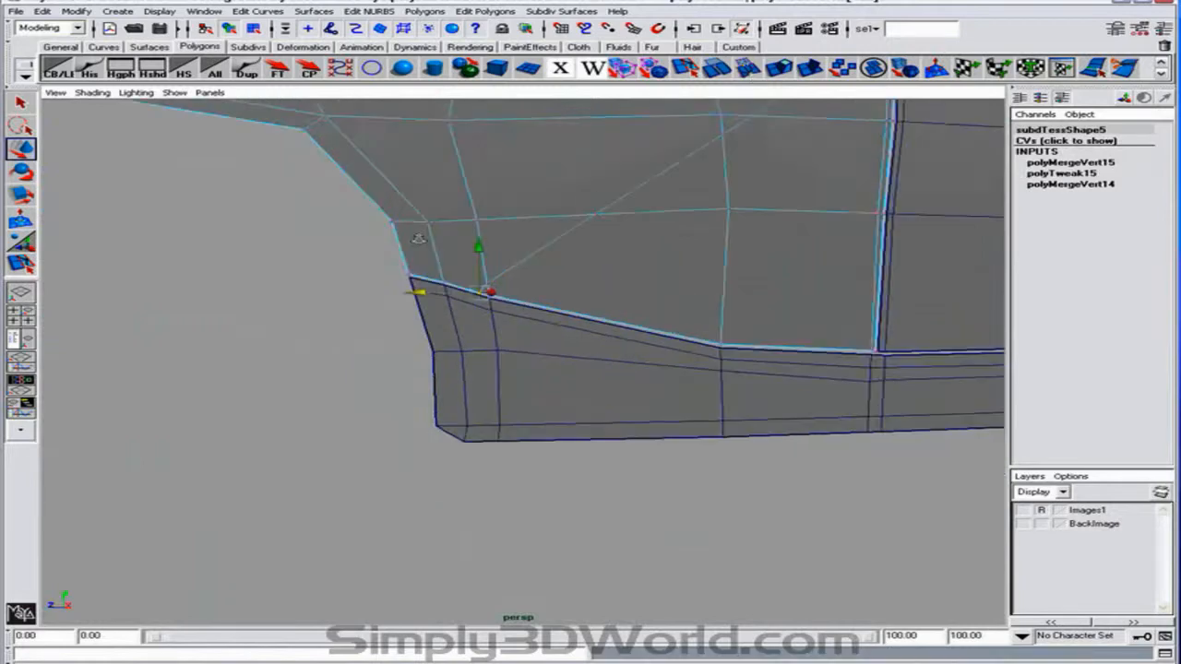
middle_click_drag(500, 250, 379, 234, "alt")
left_click_drag(379, 234, 430, 240, "alt")
right_click_drag(430, 240, 496, 267, "alt")
middle_click_drag(496, 268, 612, 322, "alt")
left_click_drag(400, 316, 471, 321, "alt")
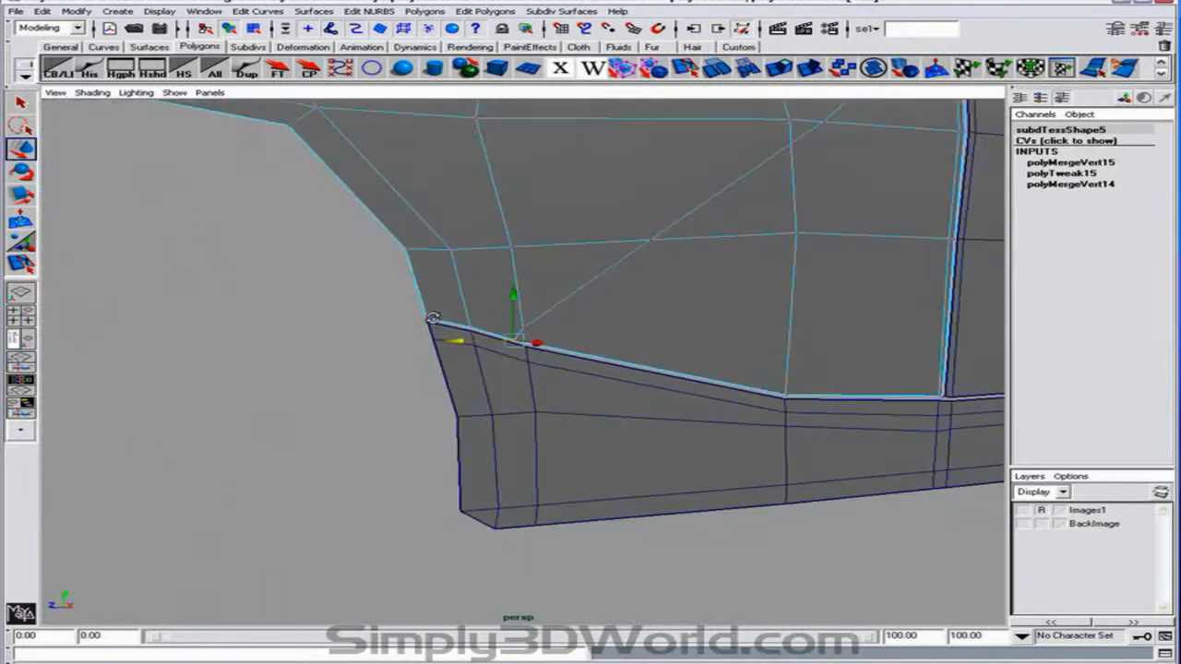
right_click_drag(471, 321, 600, 332, "alt")
middle_click_drag(614, 334, 575, 319, "alt")
right_click_drag(575, 319, 516, 306, "alt")
left_click_drag(516, 307, 469, 296, "alt")
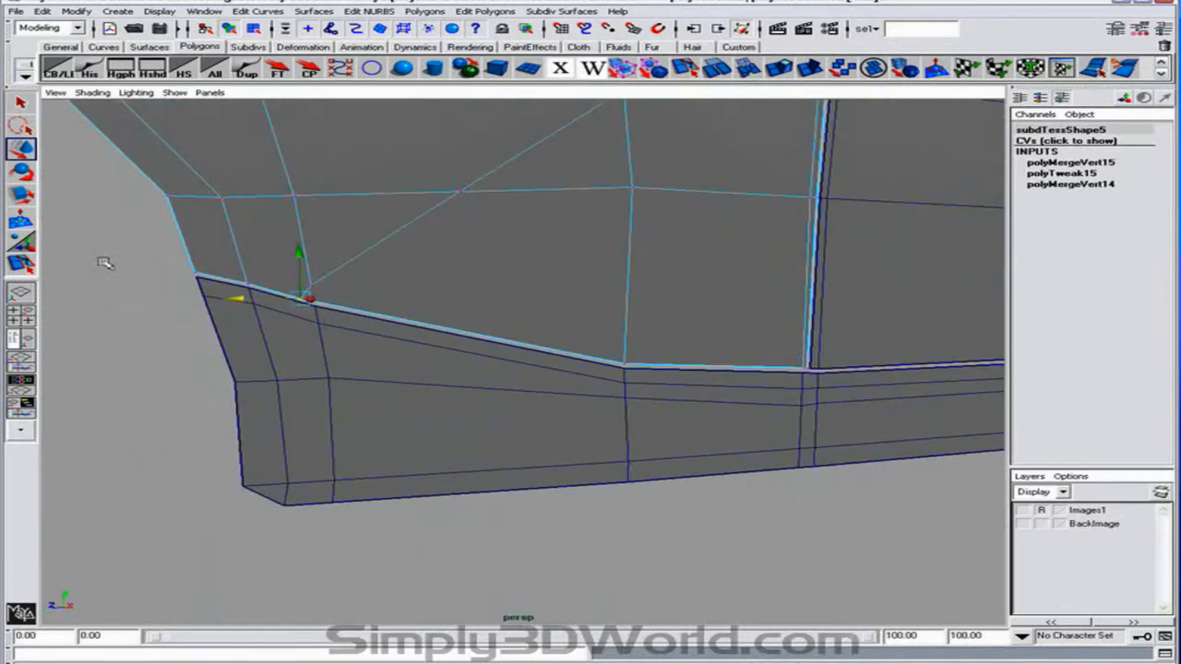
left_click(21, 263)
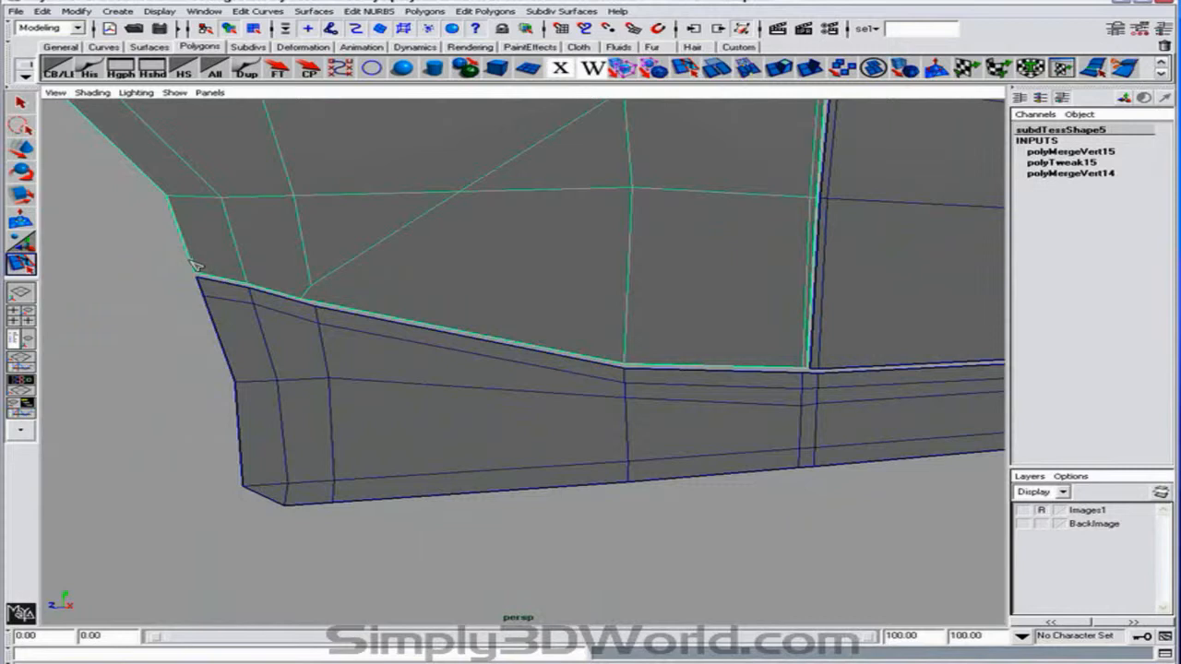
left_click(308, 293)
key("w")
key("r")
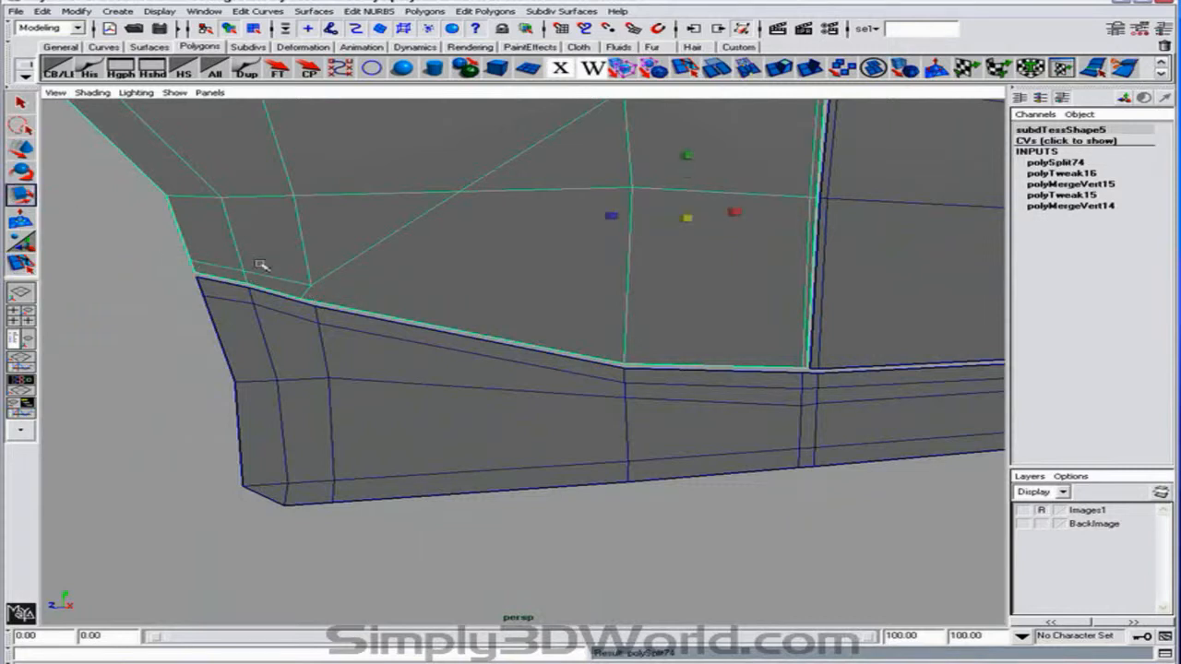
Continue the split along the fender's lower edge from the diagonal's end vertex to the door gap.
key("y")
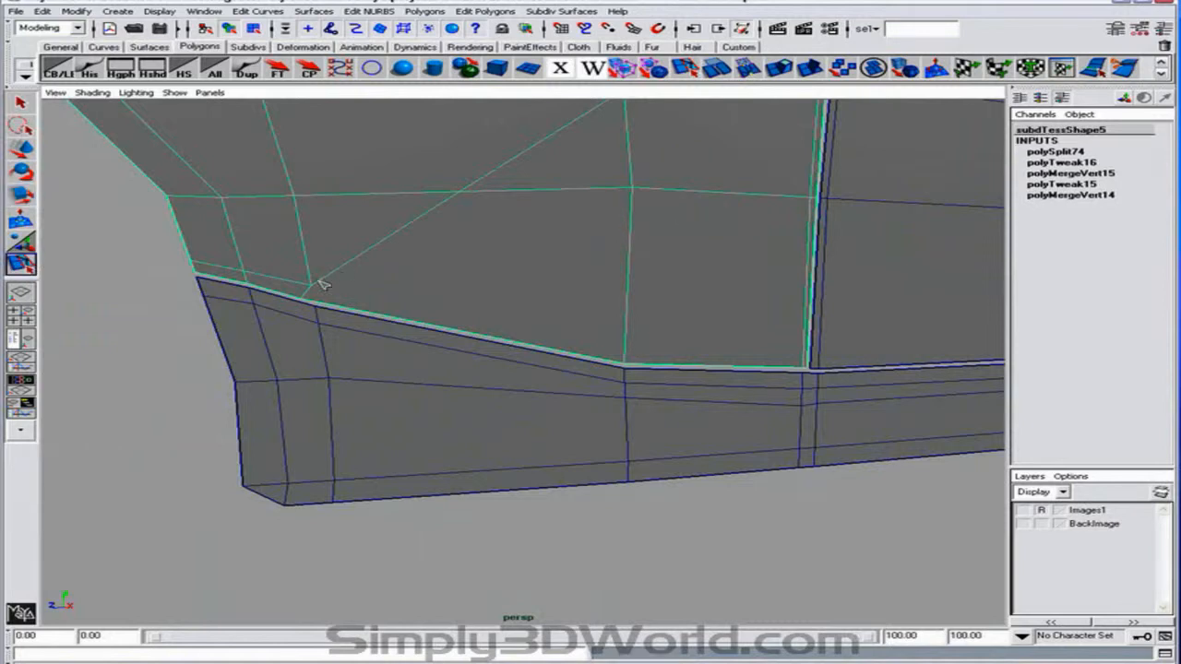
left_click(626, 355)
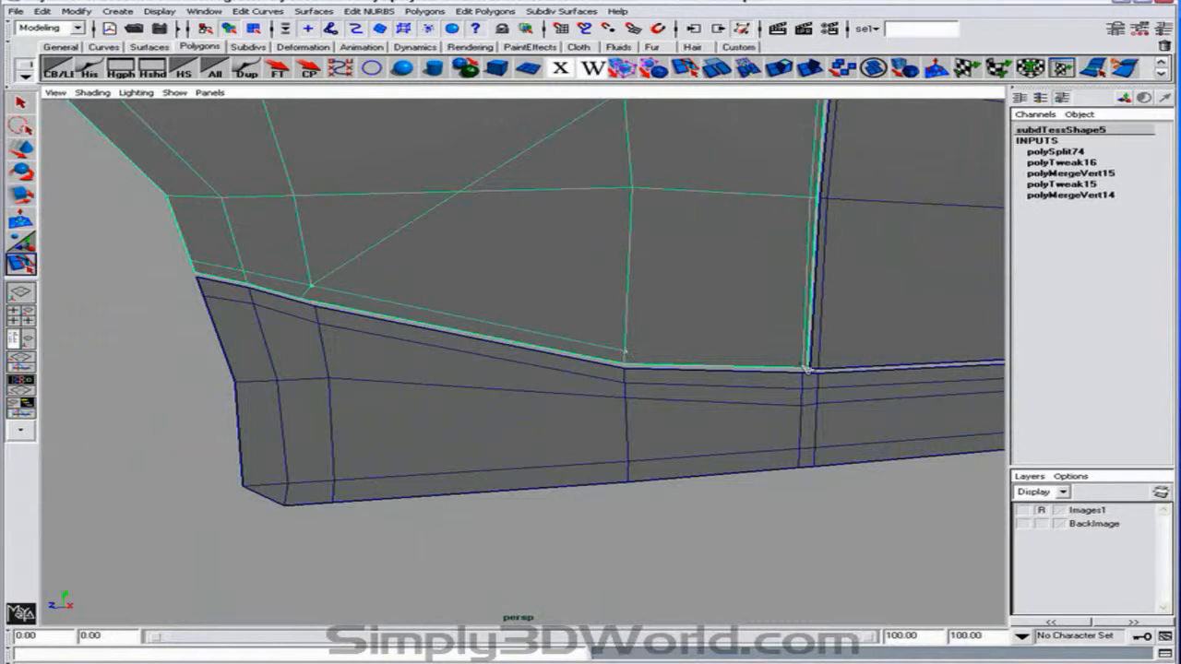
left_click_drag(805, 369, 777, 364, "alt")
middle_click_drag(107, 281, 265, 304, "alt")
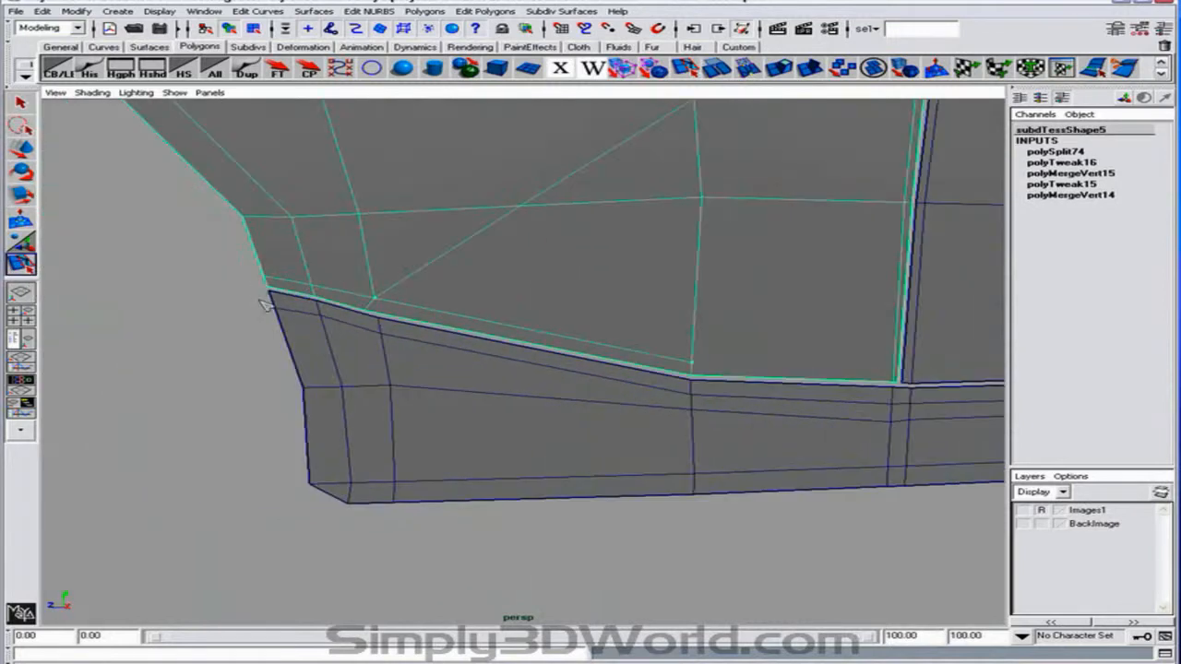
middle_click_drag(613, 297, 286, 229, "alt")
right_click_drag(286, 229, 480, 278, "alt")
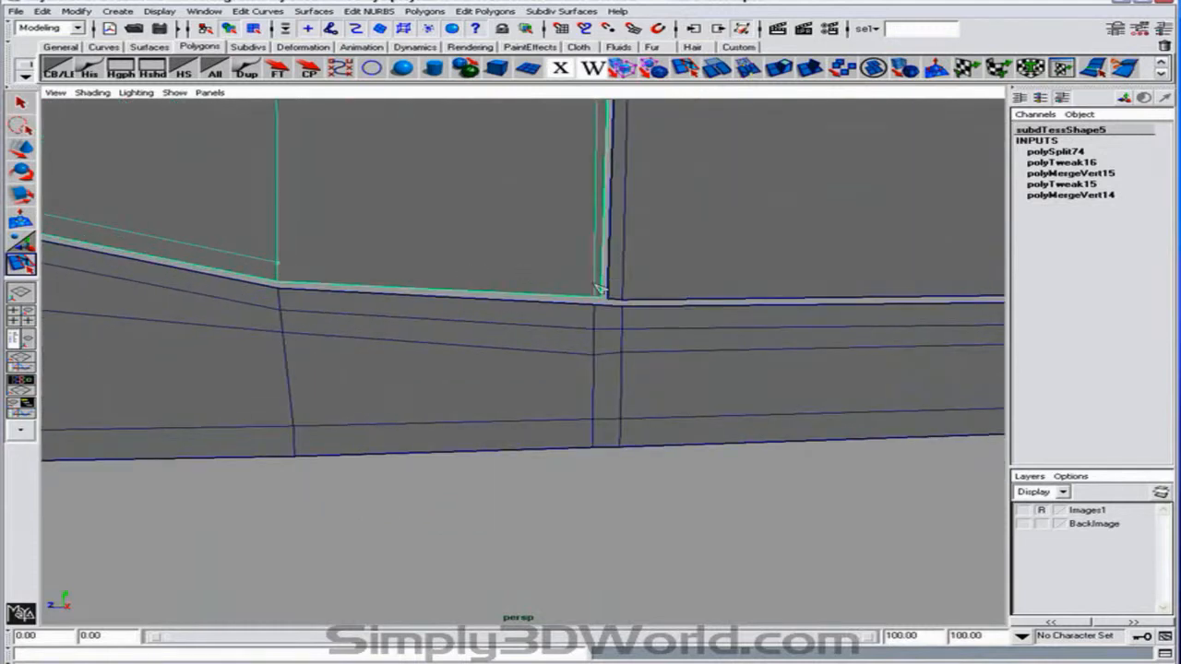
left_click(598, 290)
key("r")
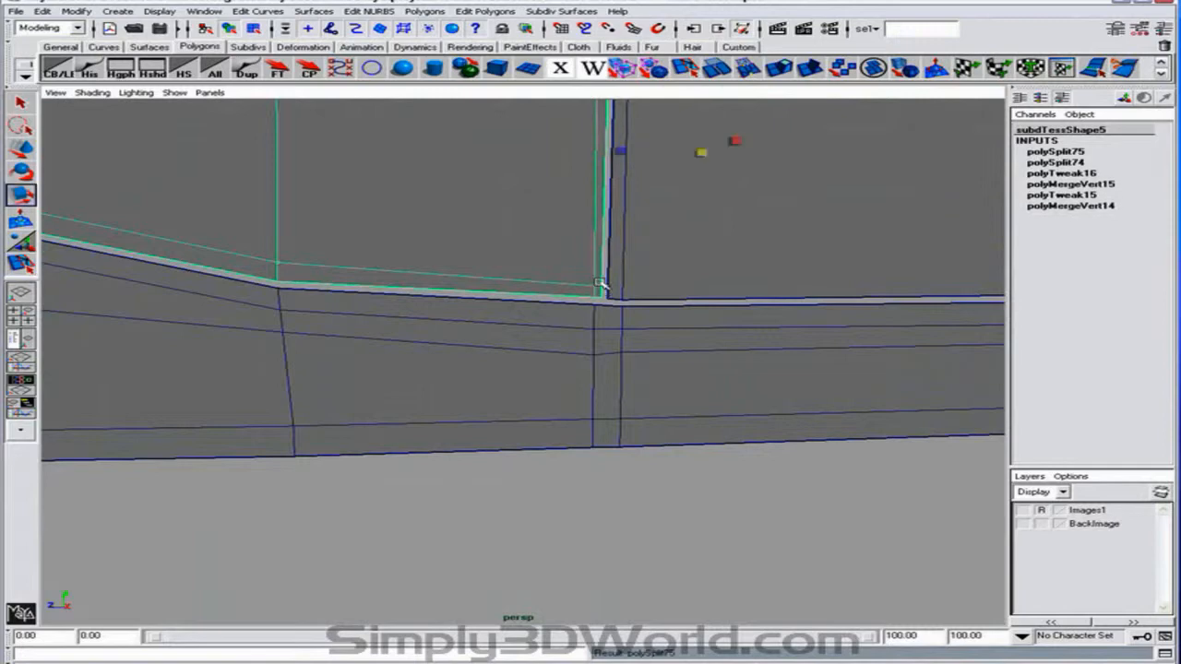
Merge the vertices where the fender's diagonal edge crosses the vertical and horizontal edges.
right_click_drag(698, 283, 379, 215, "alt")
middle_click_drag(380, 215, 747, 316, "alt")
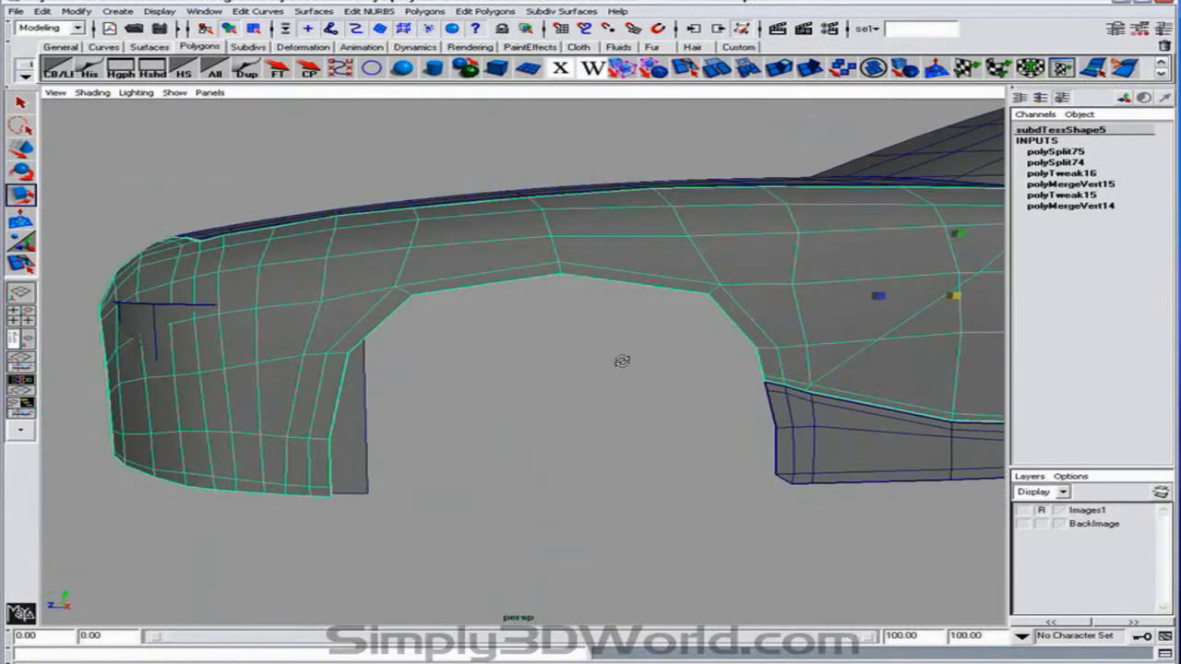
left_click_drag(622, 361, 523, 359, "alt")
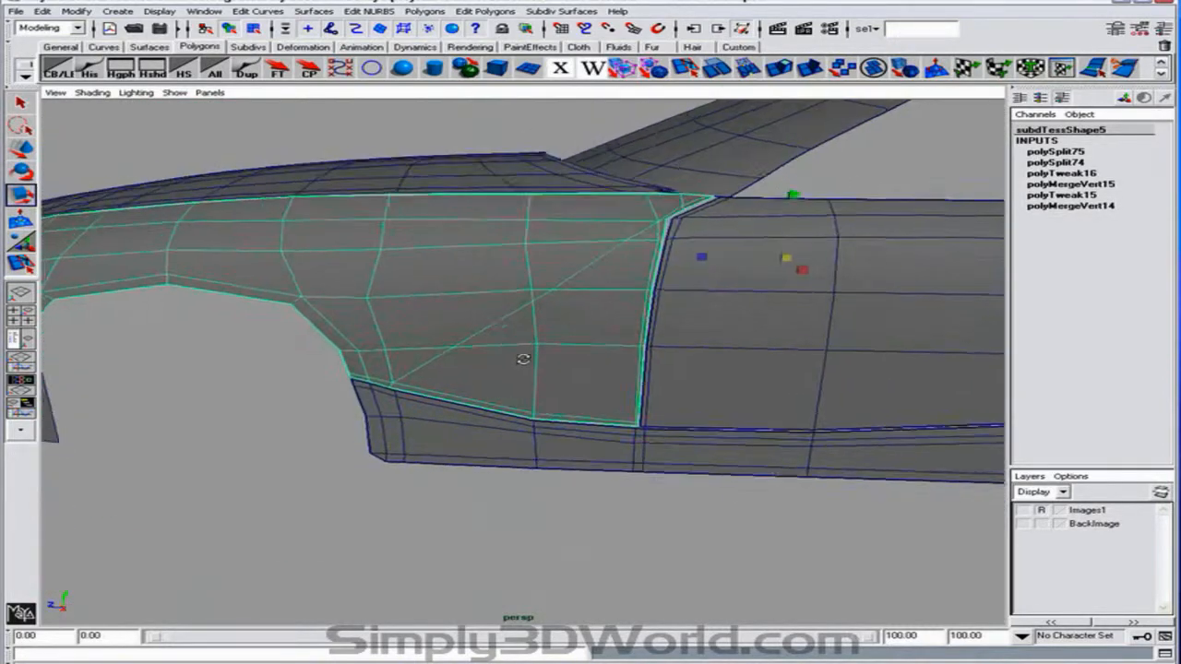
right_click_drag(523, 359, 557, 219, "alt")
key("F8")
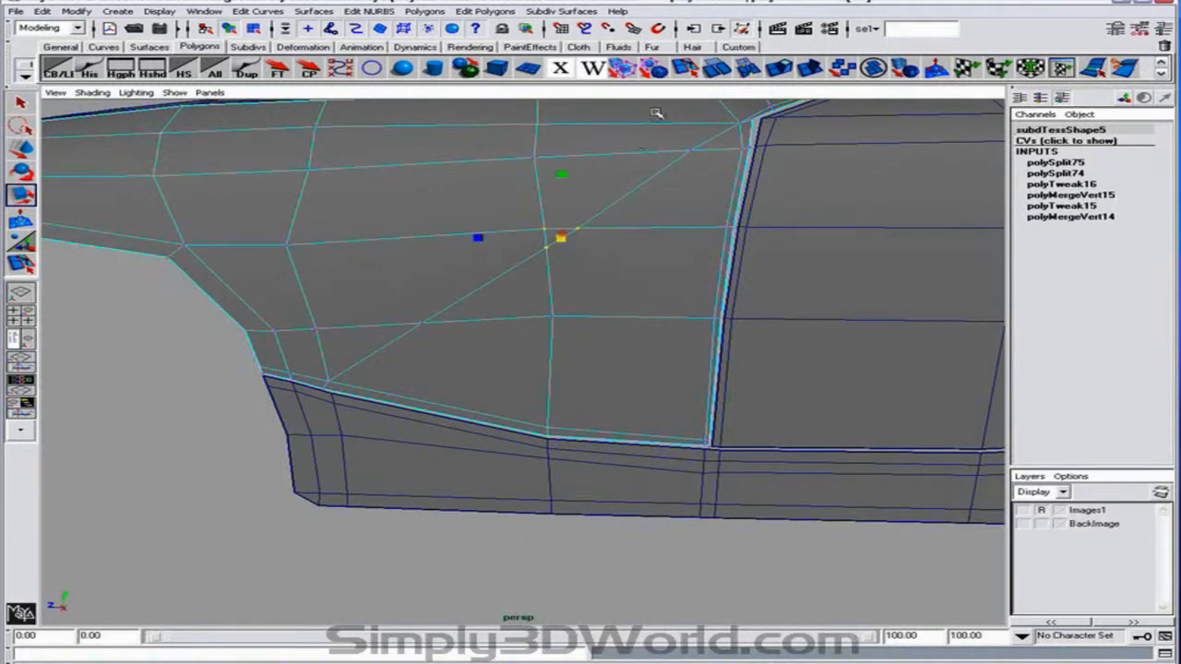
left_click(752, 66)
left_click_drag(615, 238, 633, 228, "alt")
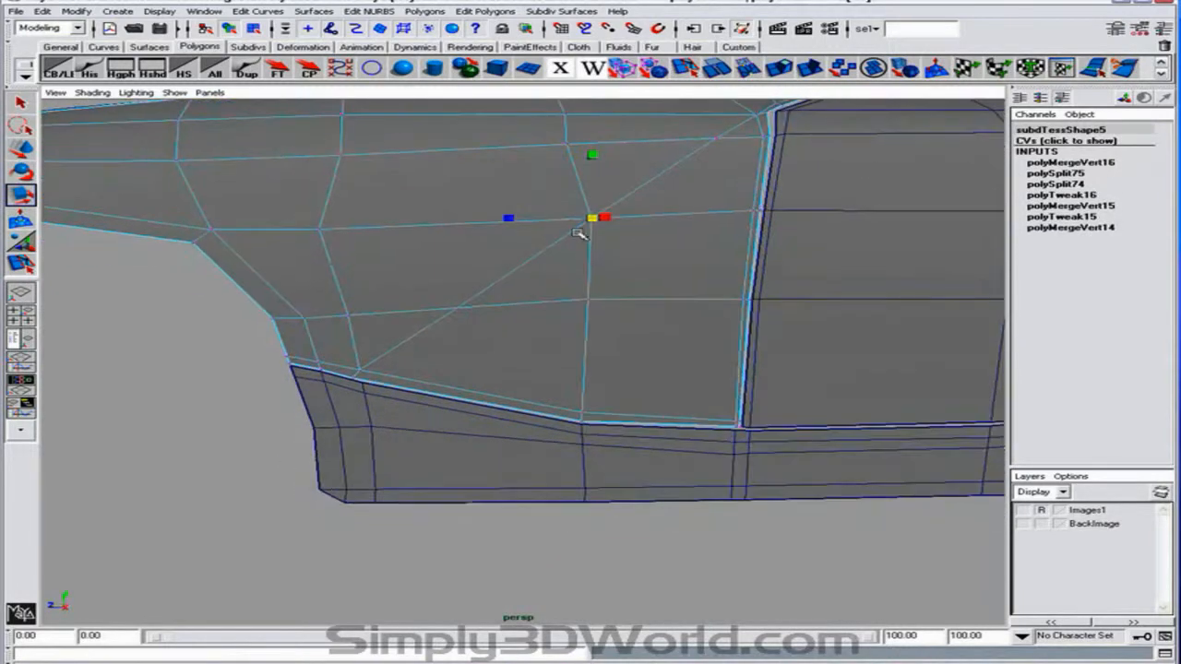
Show the Images1 blueprint layer in the side view and shift the merged fender vertex slightly towards the door.
key("space")
key("space")
right_click_drag(640, 483, 733, 489, "alt")
left_click(1024, 511)
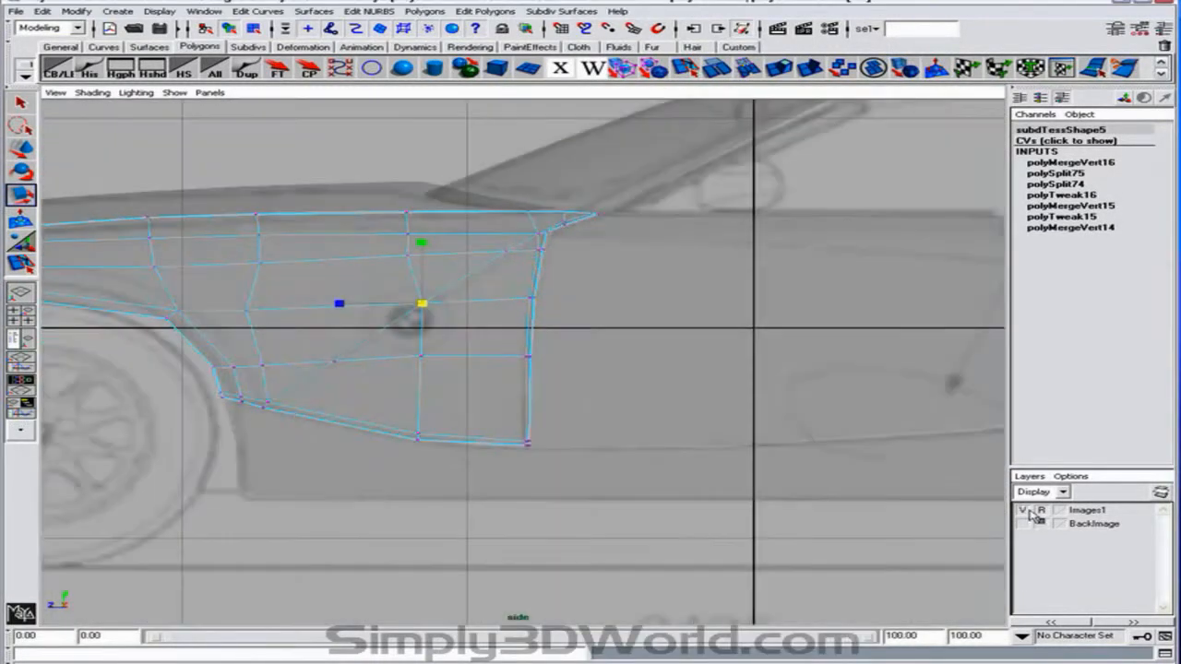
middle_click_drag(627, 409, 747, 482, "alt")
key("w")
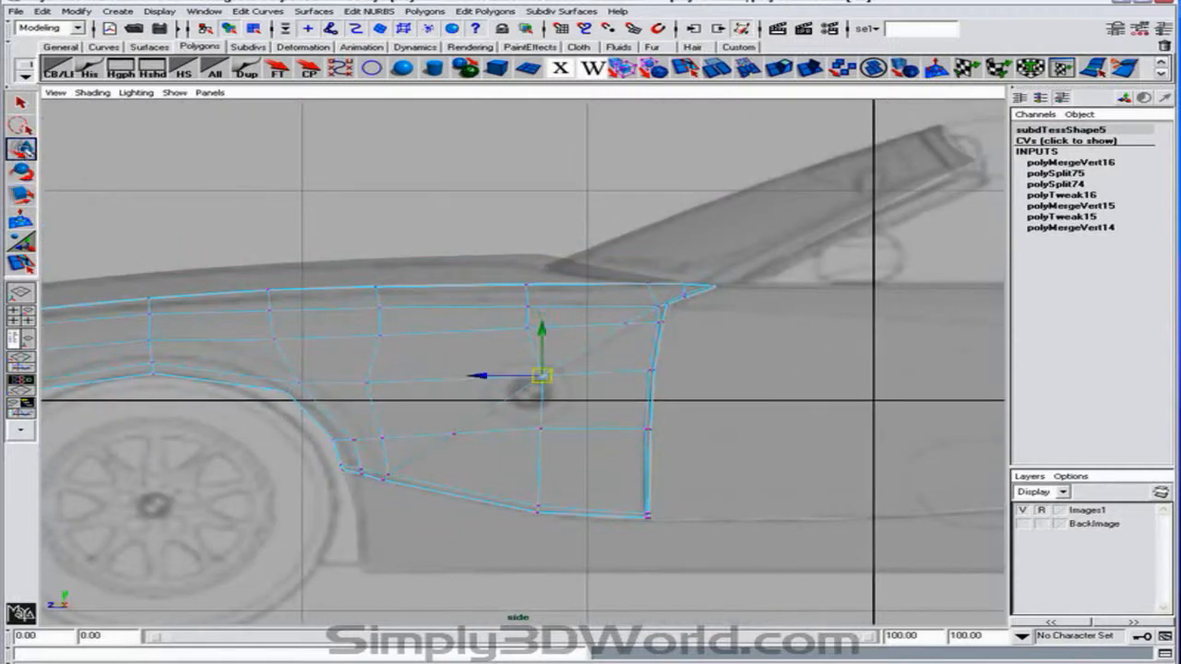
left_click_drag(478, 379, 487, 378)
Flatten the fender's vertical vertex column behind the wheel arch into a straight line and move it slightly towards the door.
left_click_drag(512, 258, 570, 526)
left_click(20, 194)
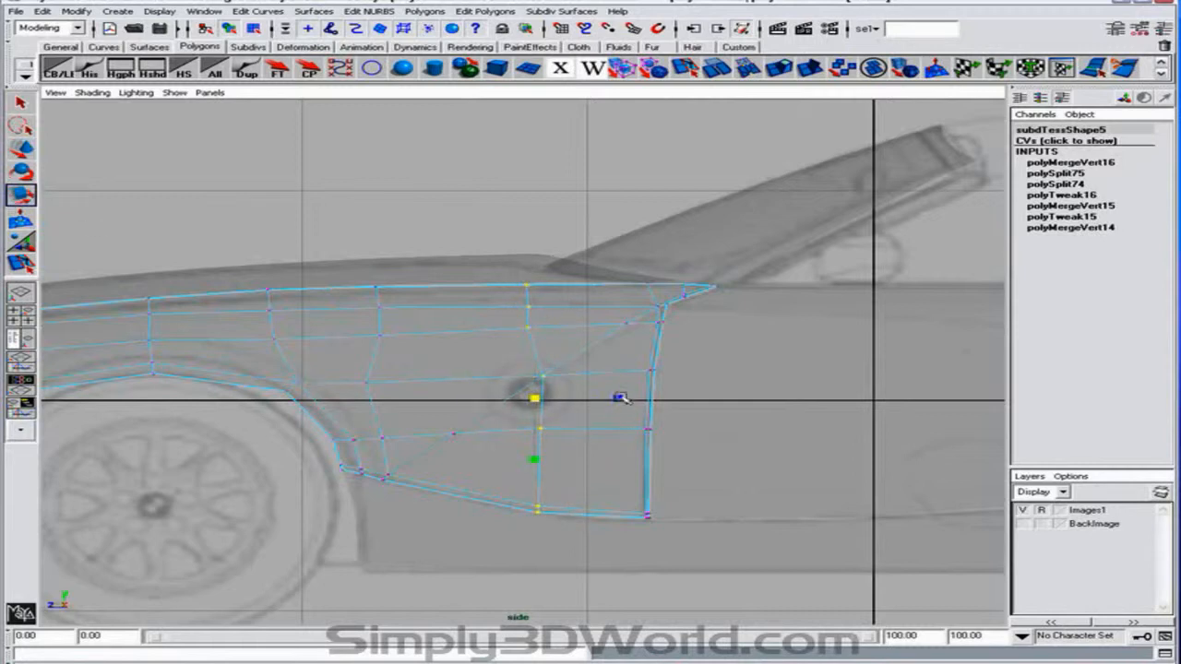
left_click_drag(620, 401, 542, 406)
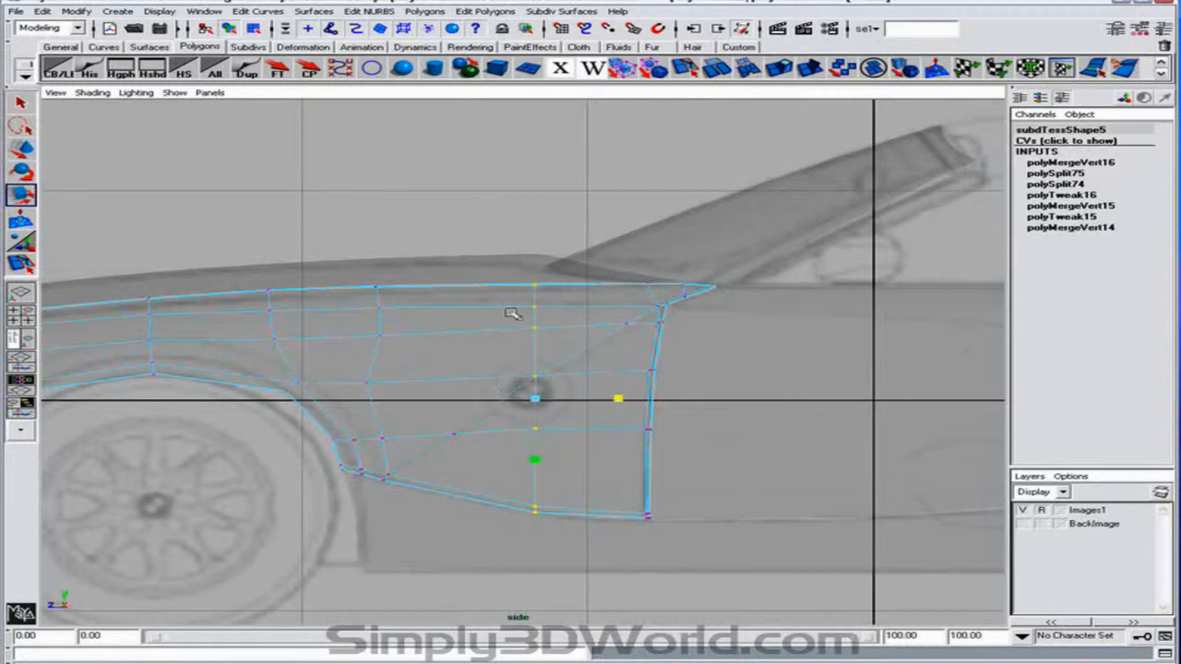
key("w")
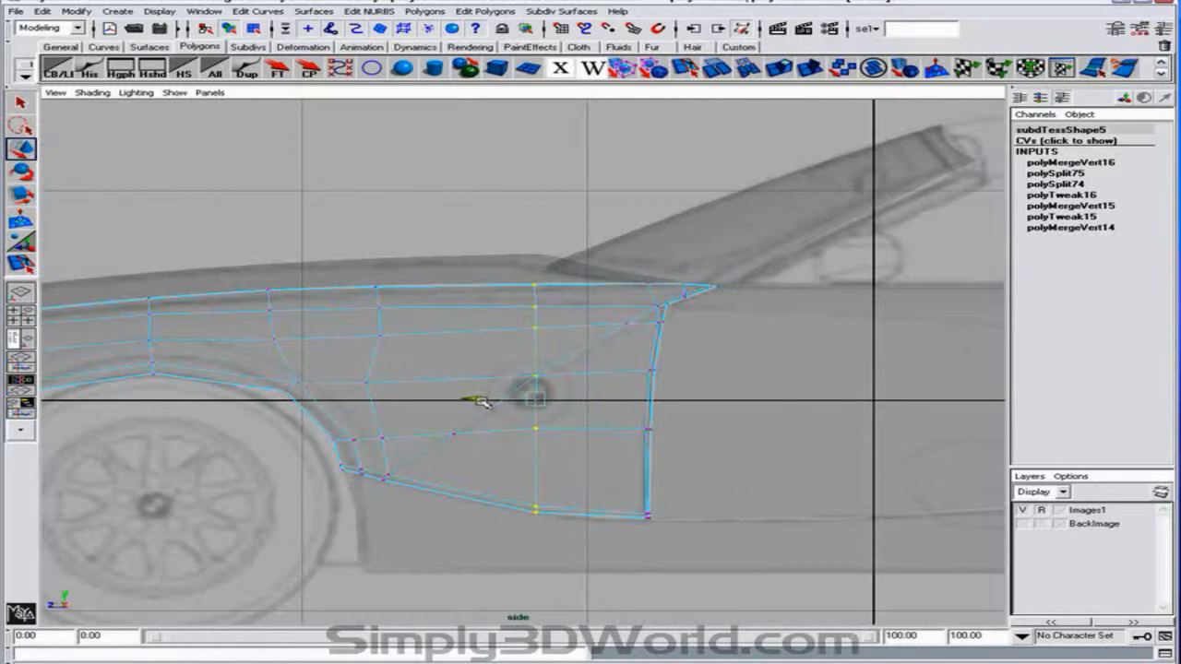
left_click_drag(474, 401, 490, 401)
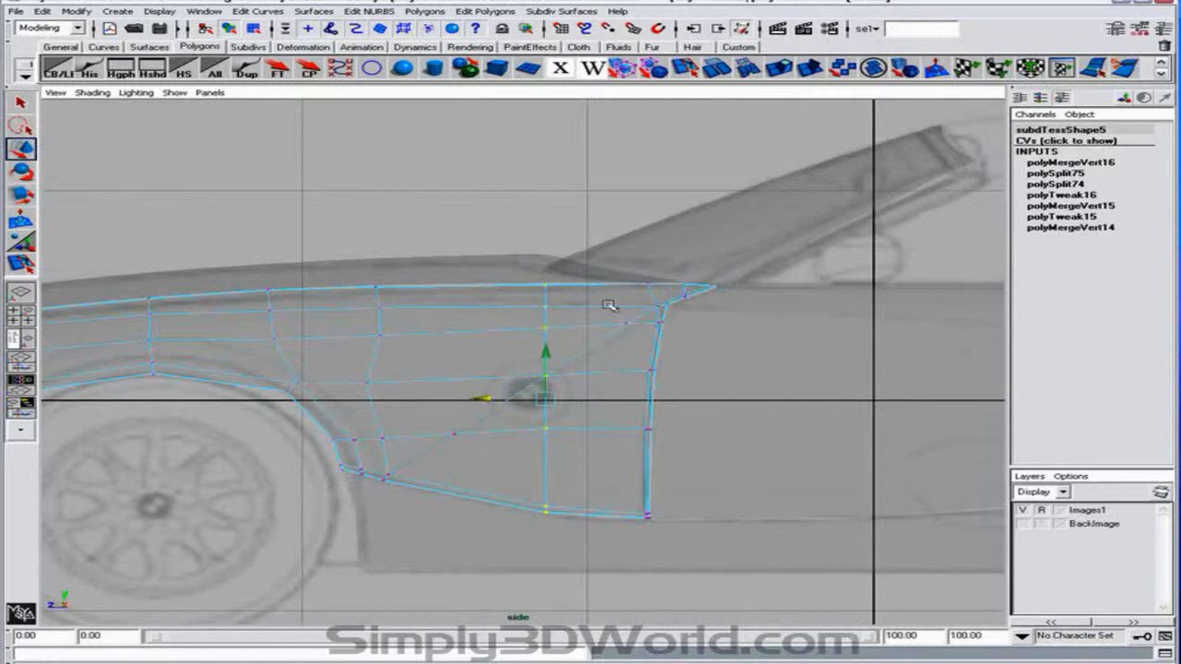
Adjust the vertices at the fender's upper rear corner to follow the blueprint's door line.
left_click(627, 323)
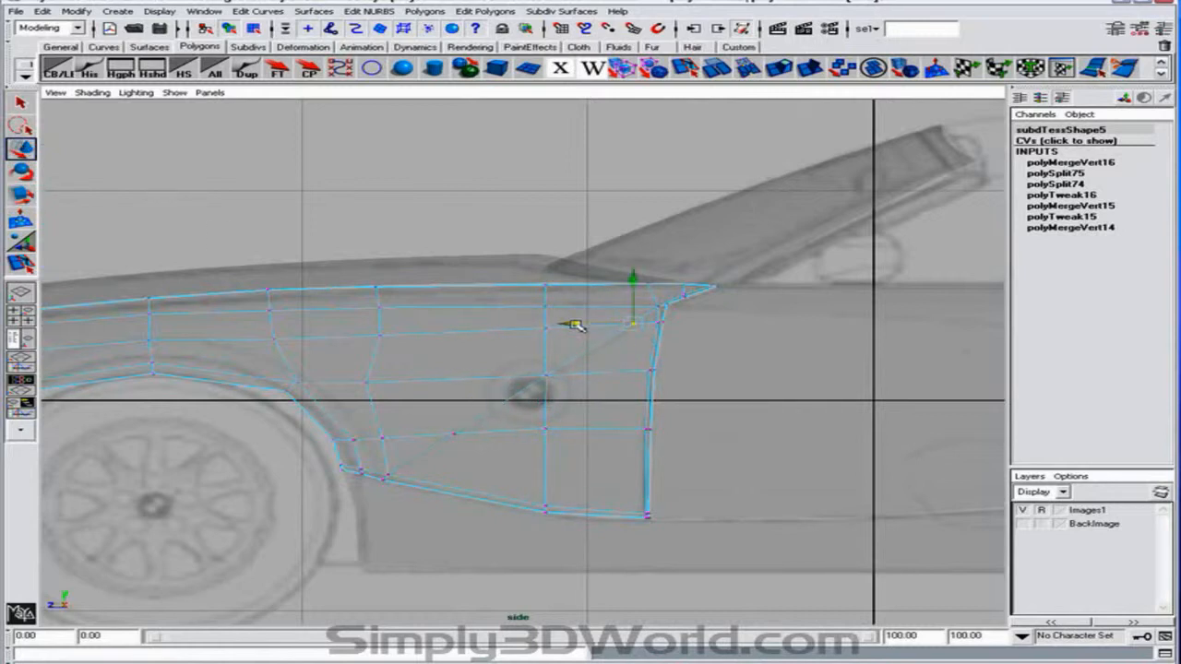
middle_click_drag(637, 314, 643, 415, "alt")
right_click_drag(643, 416, 835, 426, "alt")
right_click_drag(709, 385, 885, 429, "alt")
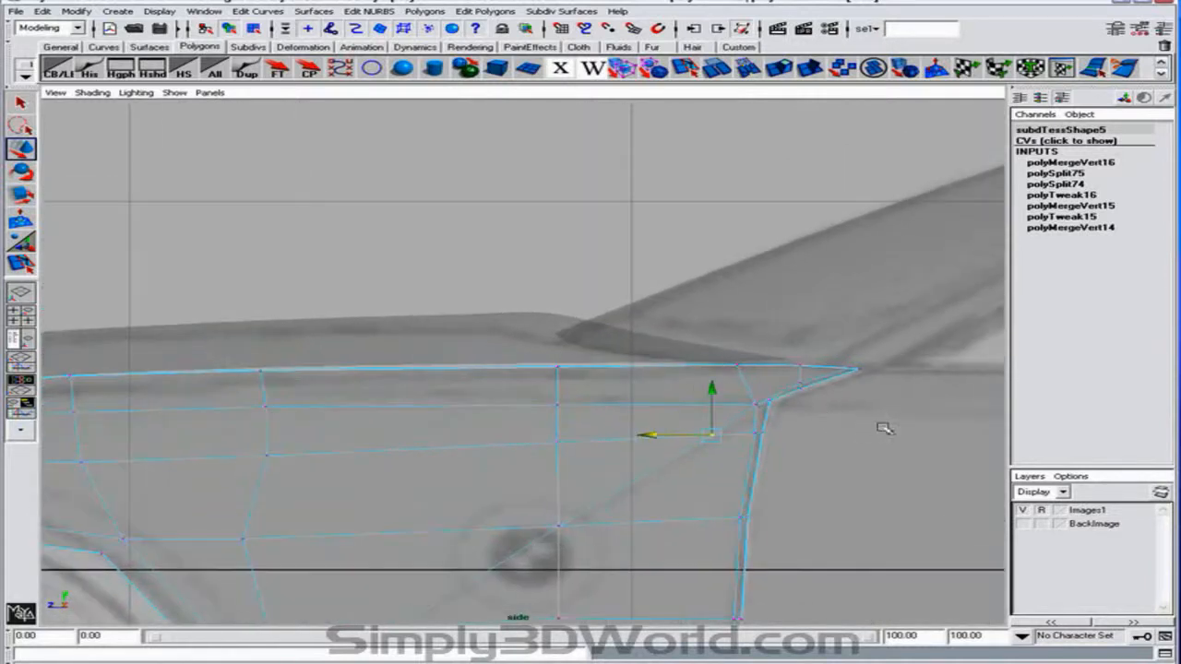
left_click(757, 404)
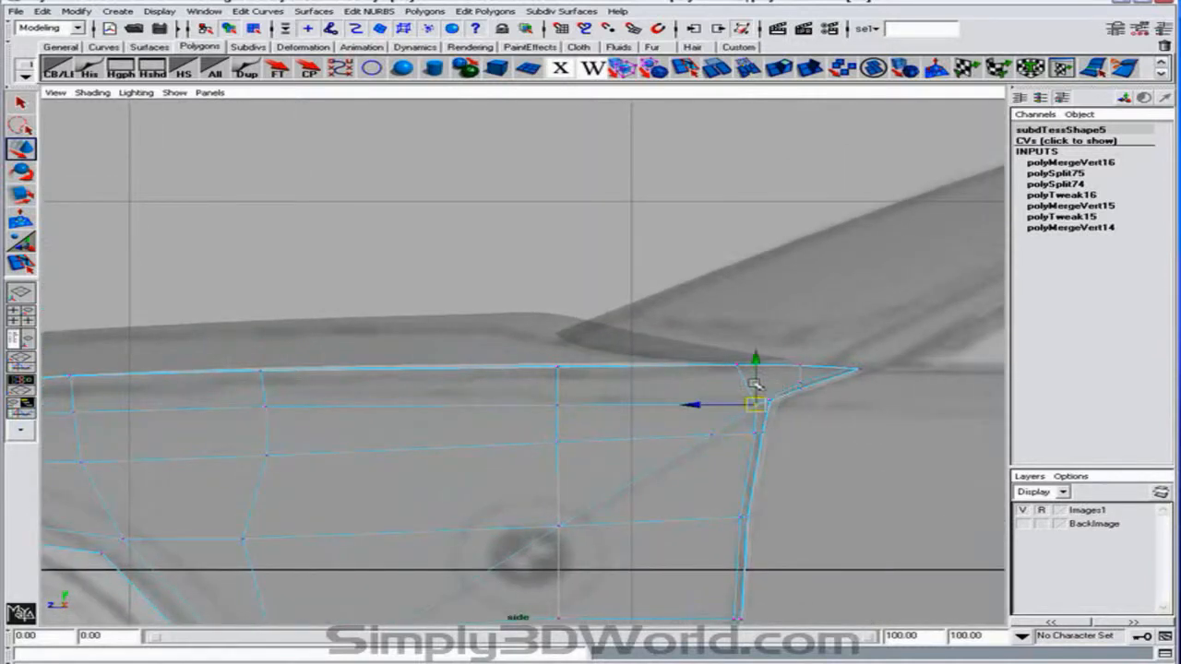
left_click(771, 400)
left_click_drag(770, 355, 771, 360)
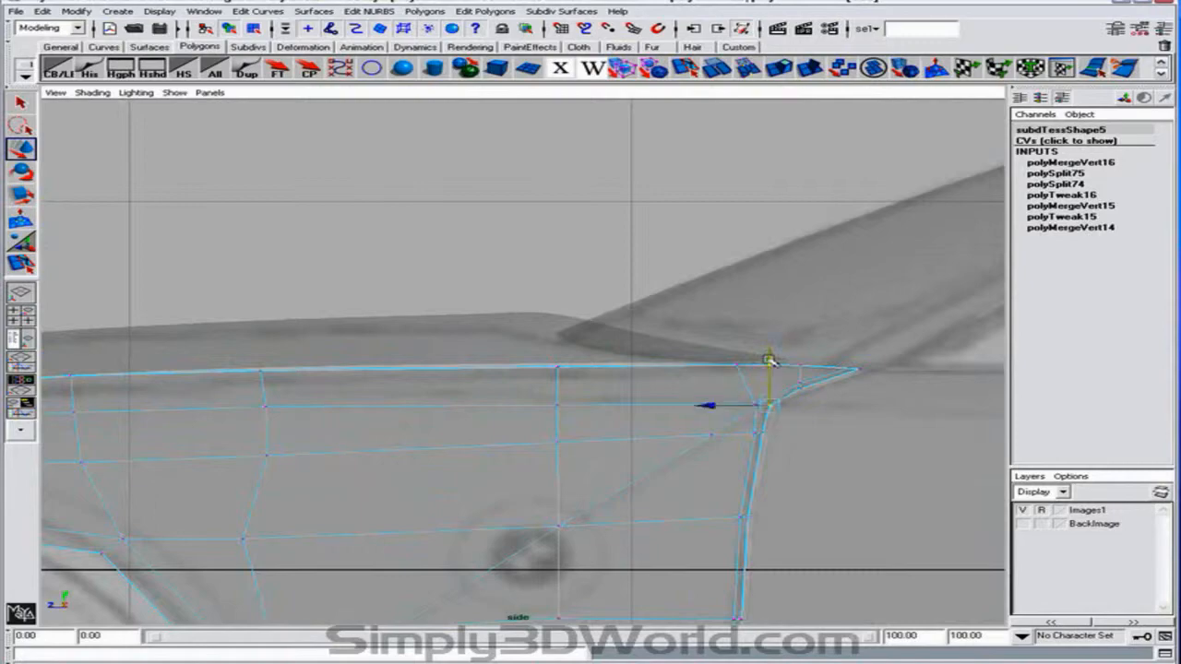
left_click_drag(709, 407, 705, 406)
Check the whole car side in the perspective view and select the sill and rear quarter panel.
middle_click_drag(600, 439, 683, 430, "alt")
right_click_drag(682, 430, 649, 430, "alt")
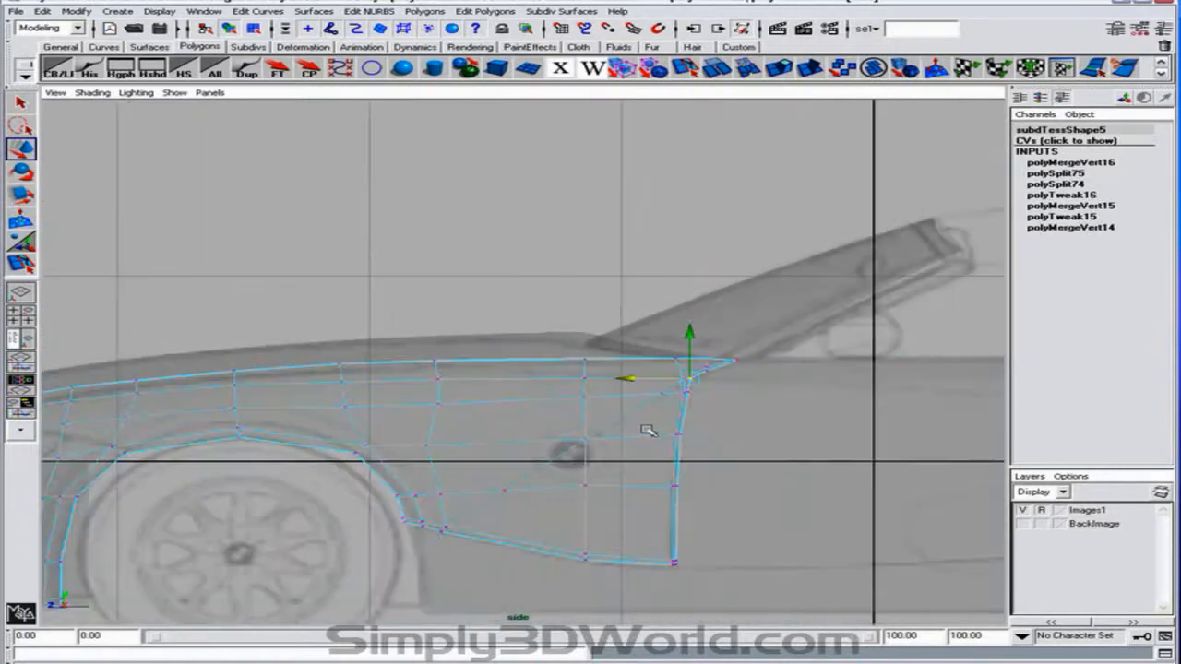
middle_click_drag(542, 432, 537, 422, "alt")
key("space")
key("space")
right_click_drag(654, 319, 462, 314, "alt")
left_click_drag(733, 351, 785, 380, "alt")
right_click_drag(785, 380, 687, 374, "alt")
left_click_drag(688, 374, 730, 353, "alt")
left_click(799, 374)
left_click_drag(800, 375, 770, 372, "alt")
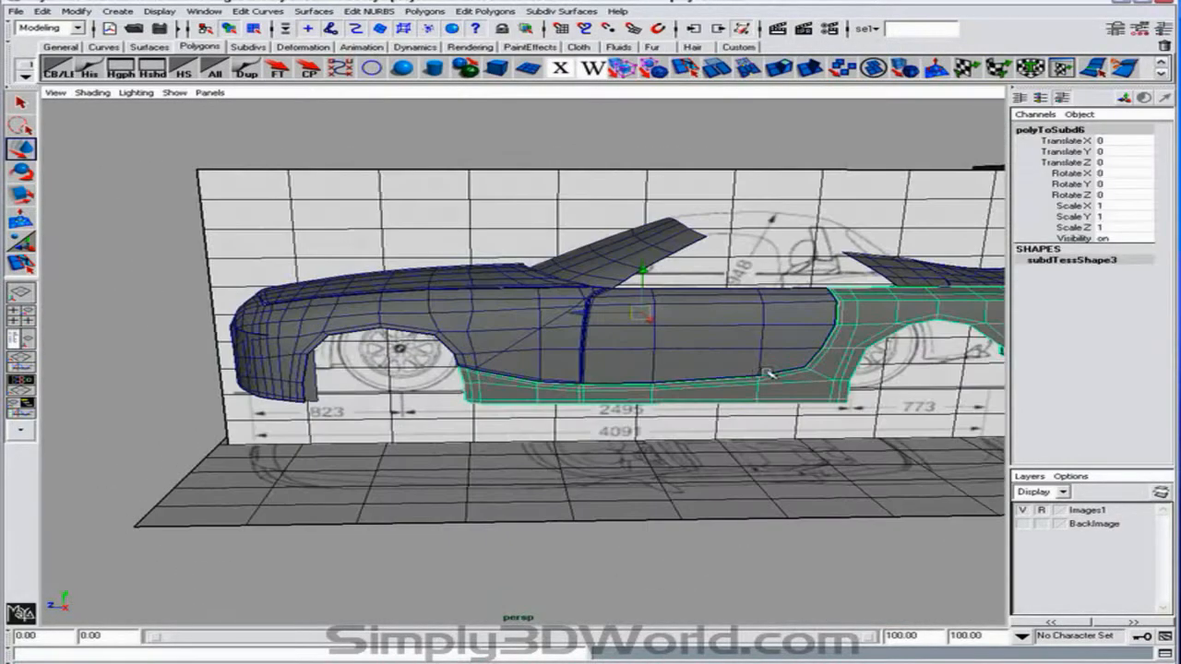
Show the vertices of the door and the rear quarter panel around the rear wheel arch in the side view.
key("space")
key("space")
middle_click_drag(864, 467, 246, 424, "alt")
right_click_drag(494, 377, 599, 377, "alt")
middle_click_drag(598, 378, 426, 347, "alt")
right_click_drag(426, 347, 504, 351, "alt")
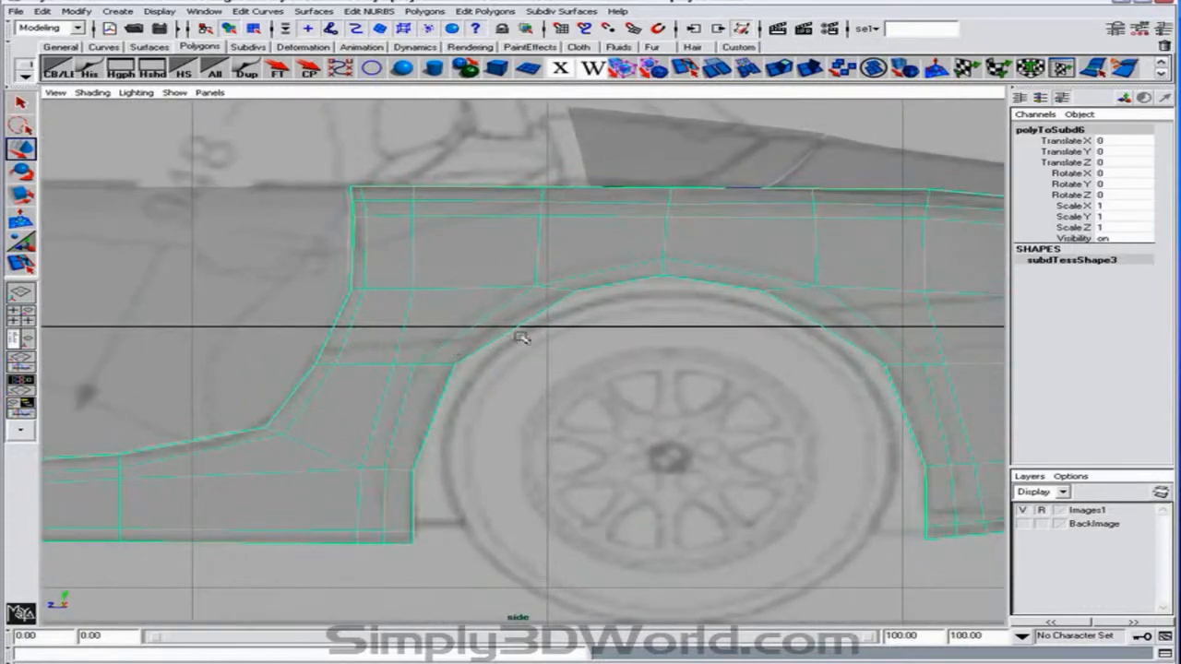
mouse_move(341, 346)
right_mouse_down("alt")
mouse_move(469, 351)
mouse_move(353, 345)
right_mouse_up("alt")
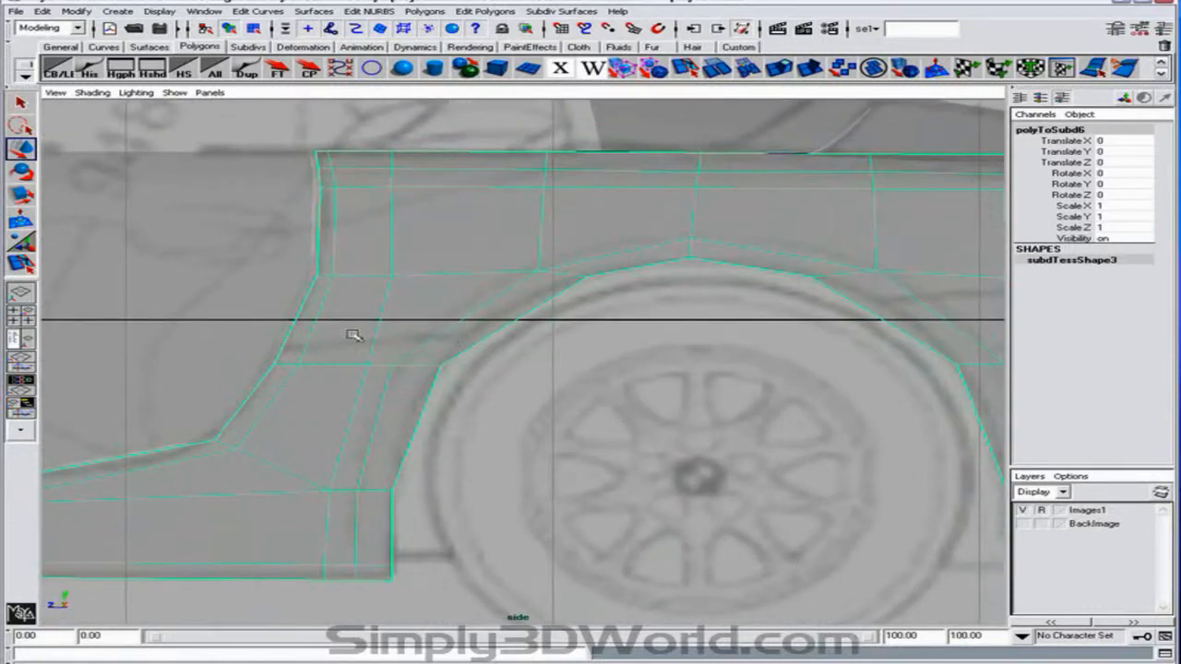
middle_click_drag(316, 345, 428, 368, "alt")
middle_click_drag(599, 362, 522, 364, "alt")
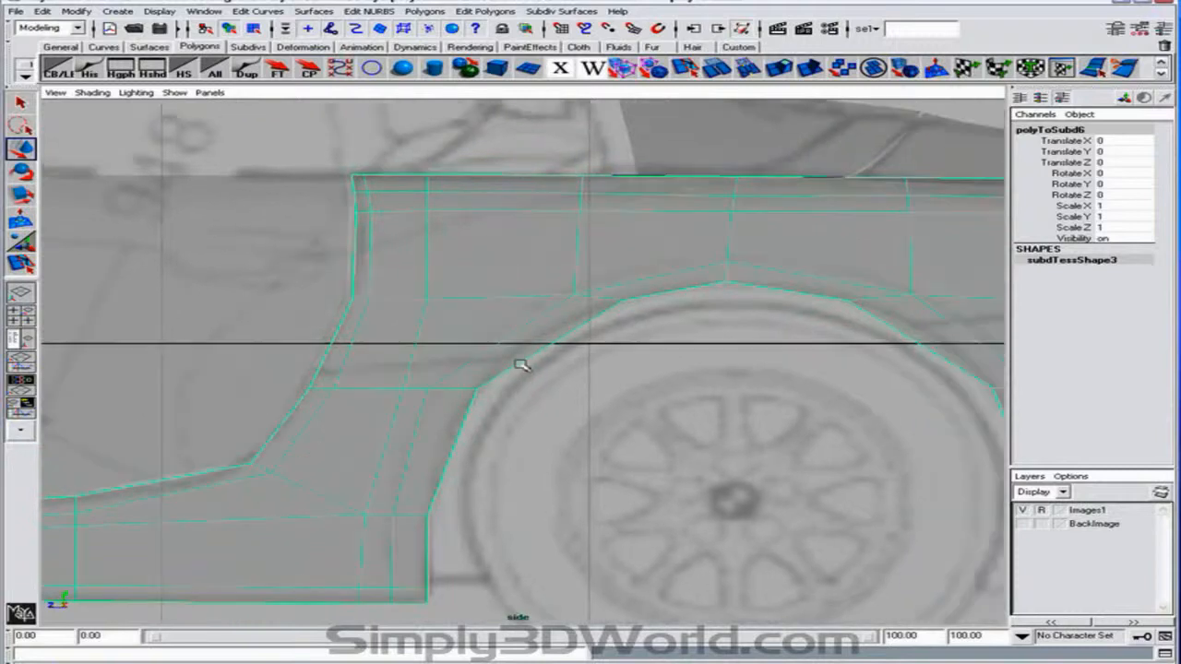
left_click(245, 385)
right_click_drag(285, 384, 238, 383)
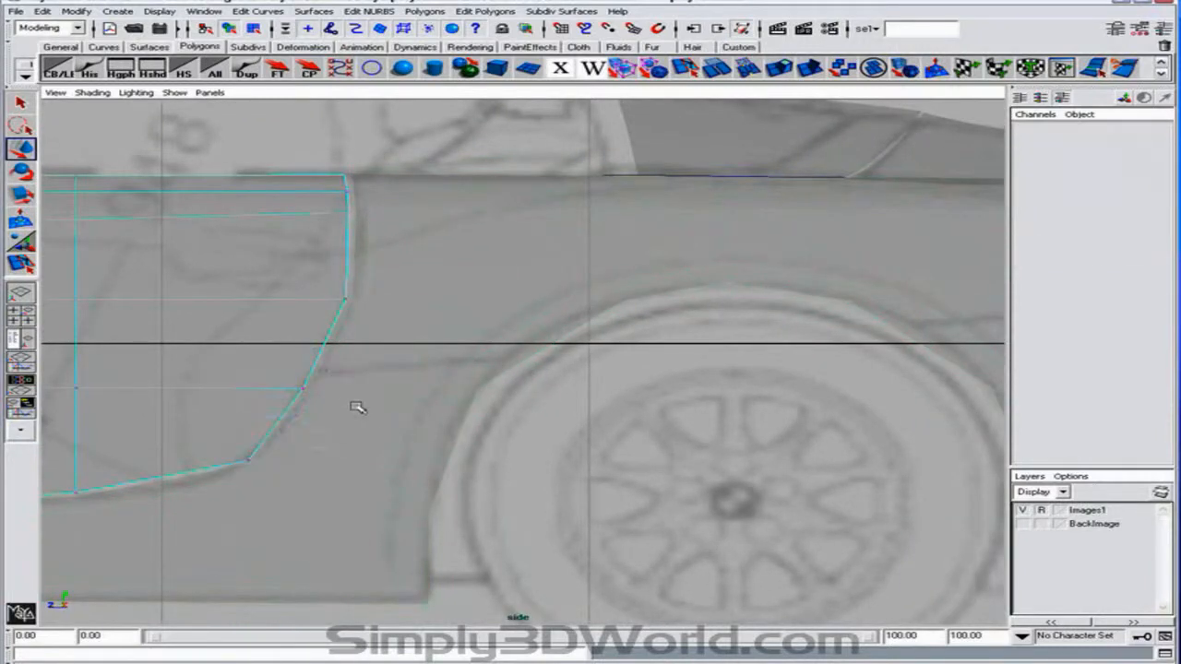
right_click_drag(357, 406, 323, 406)
Raise the vertex row between the door's rear edge and the wheel arch and shift it towards the rear wheel.
left_click_drag(246, 356, 625, 418)
left_click_drag(304, 341, 624, 424)
left_click_drag(544, 415, 311, 379)
left_click_drag(392, 344, 403, 322)
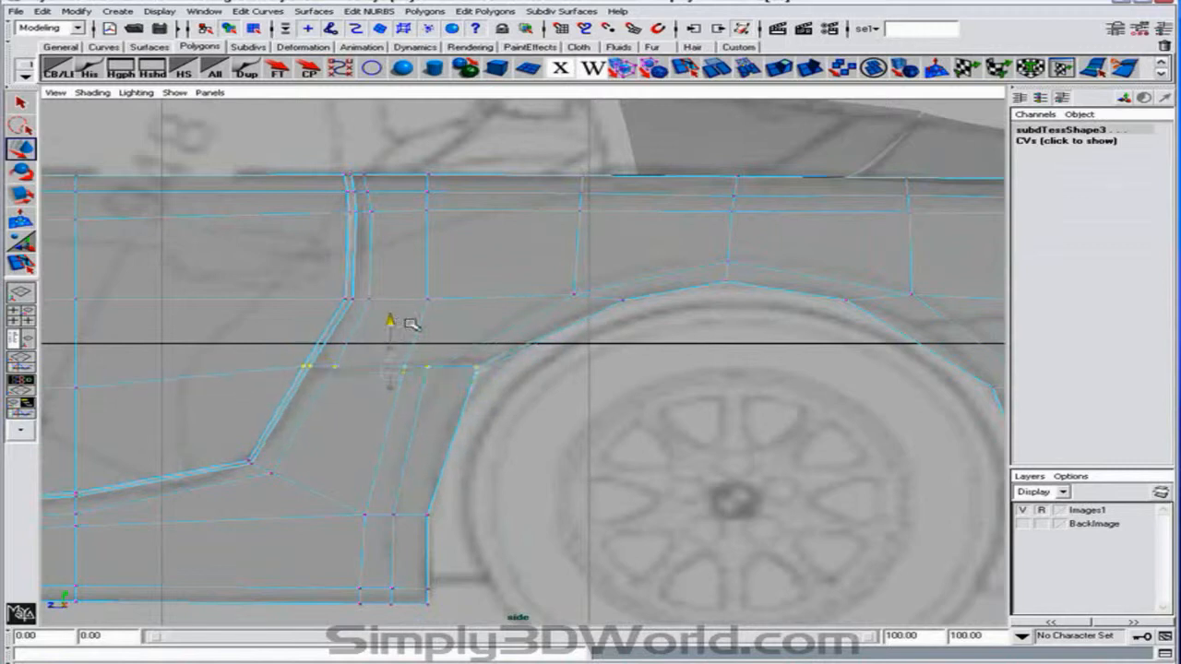
left_click_drag(335, 363, 353, 362)
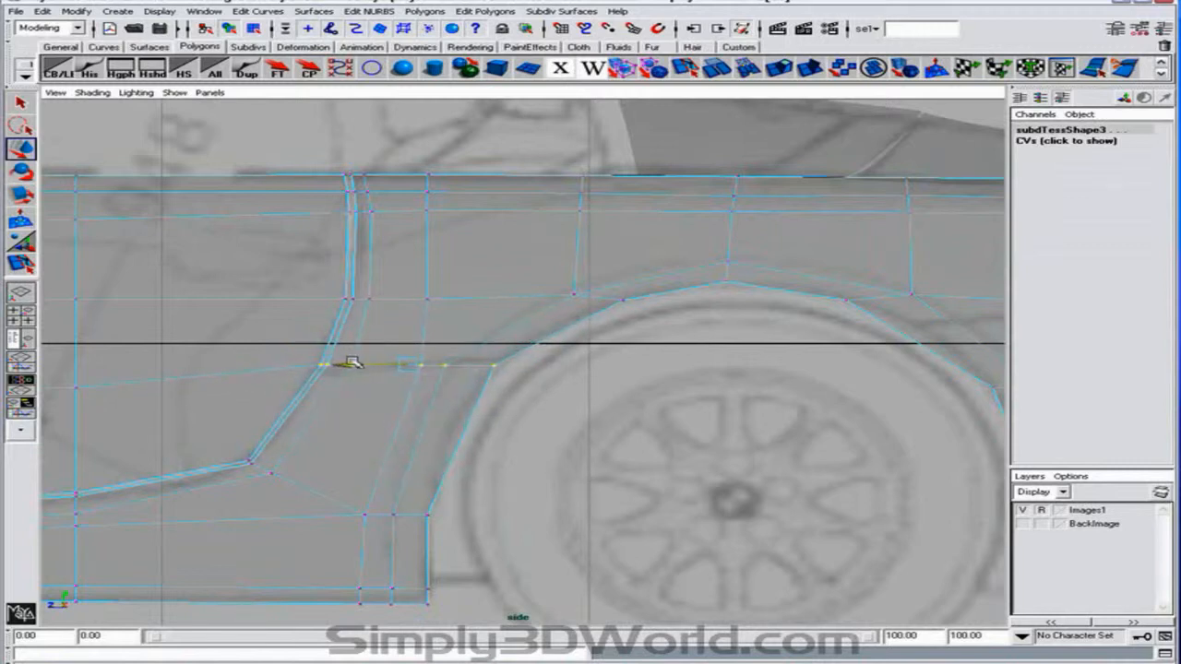
left_click(402, 327)
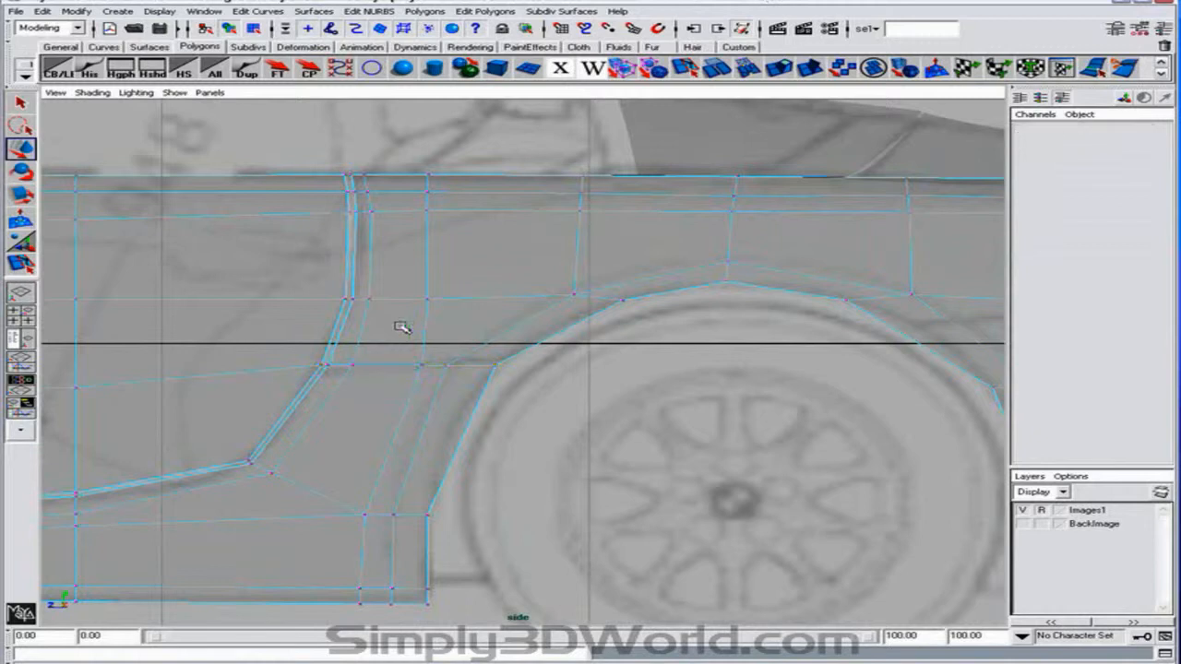
Lower the reselected vertex row slightly, then raise its wheel-side vertices to fit the blueprint's wheel arch.
key("ctrl+z")
left_click_drag(409, 318, 408, 322)
left_click_drag(506, 376, 383, 340)
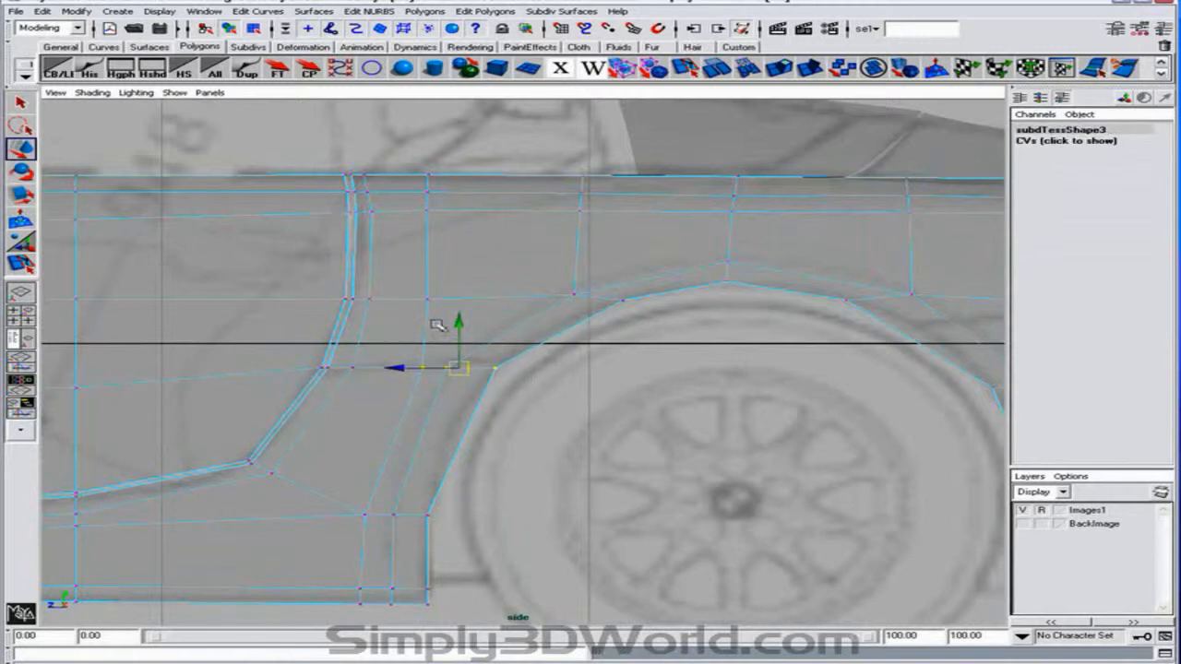
left_click_drag(459, 324, 461, 320)
left_click_drag(540, 374, 472, 318)
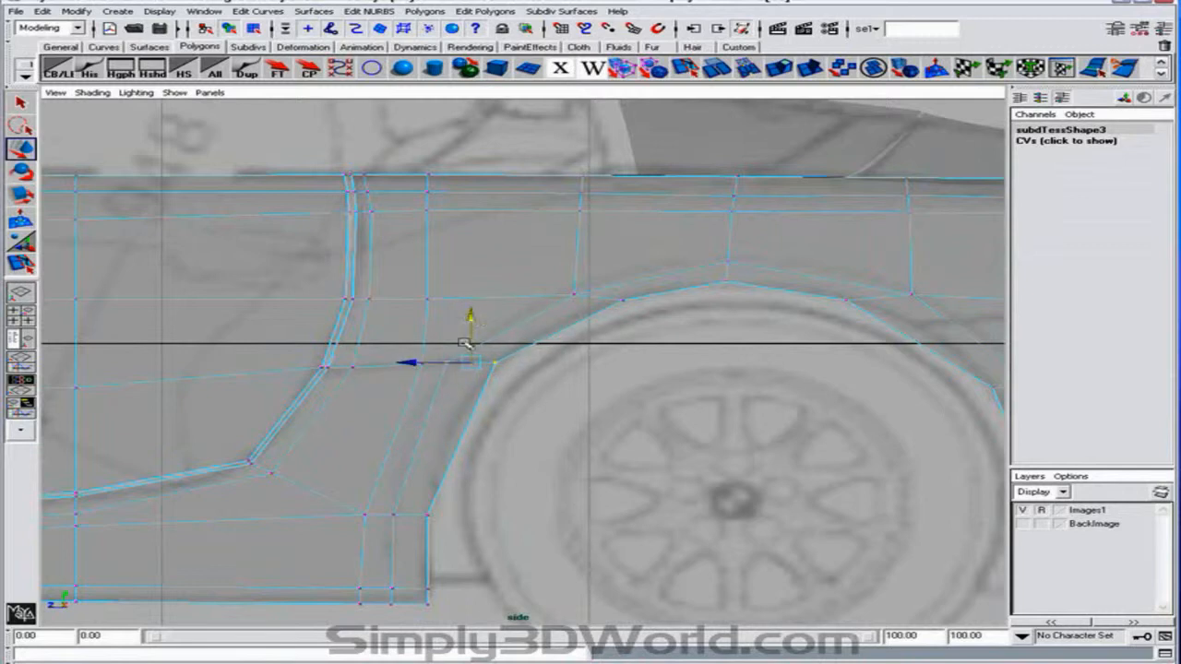
Split a new edge across the panel between the door edge and the wheel arch, and pull its wheel-side vertices towards the door.
left_click(21, 265)
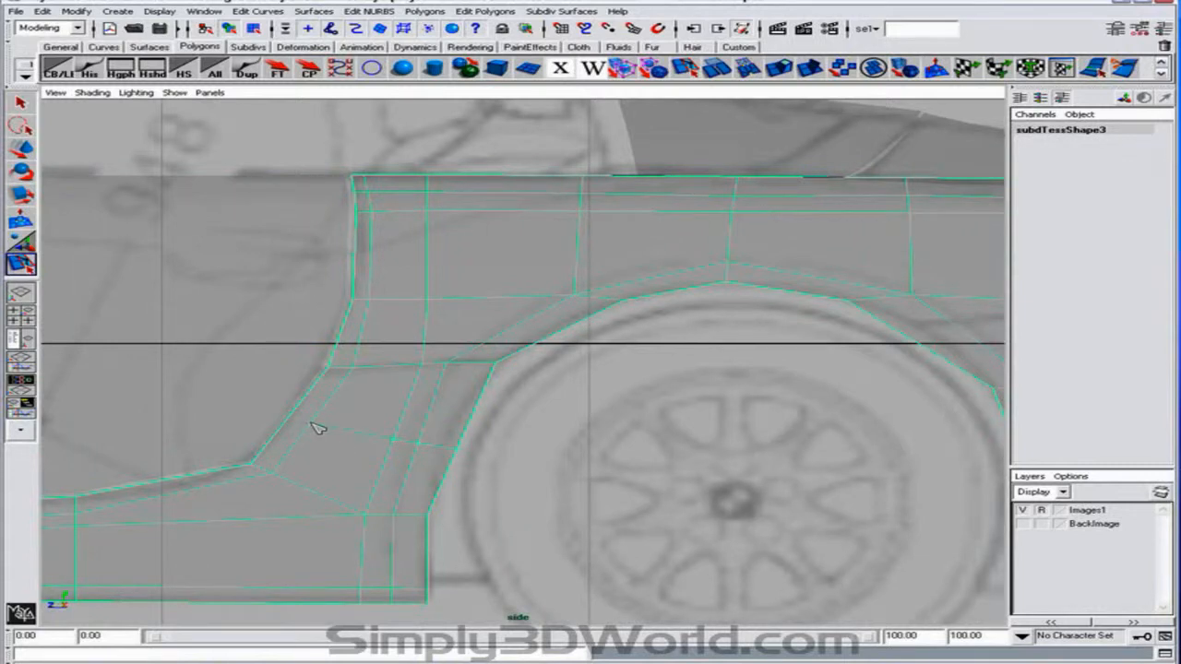
key("w")
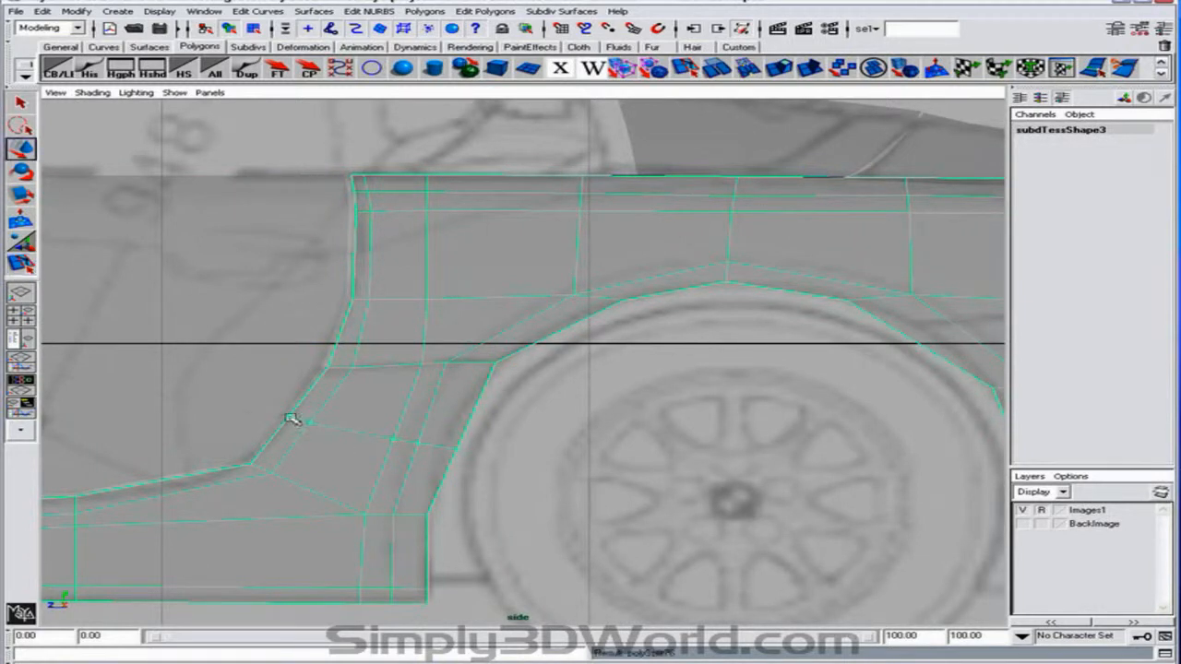
key("F8")
left_click_drag(367, 413, 495, 465)
left_click_drag(388, 445, 376, 445)
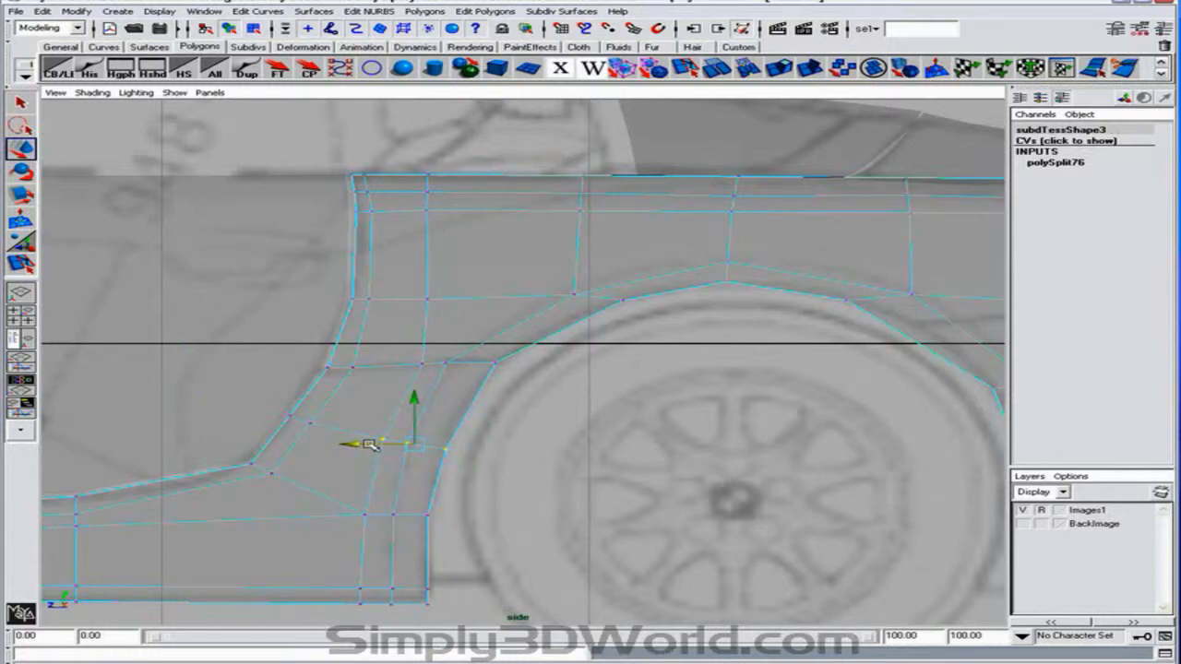
left_click(448, 361)
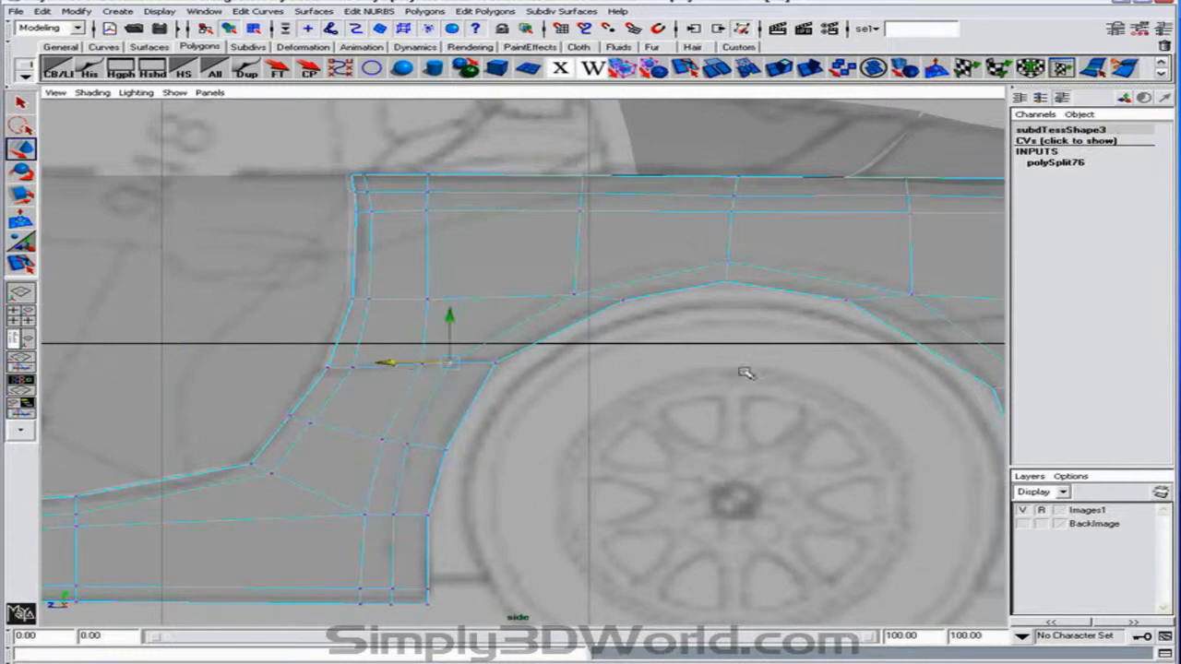
Split an edge line from the rear wheel arch to the car's rear end along the blueprint crease, and hide the Images1 layer.
middle_click_drag(907, 357, 538, 378, "alt")
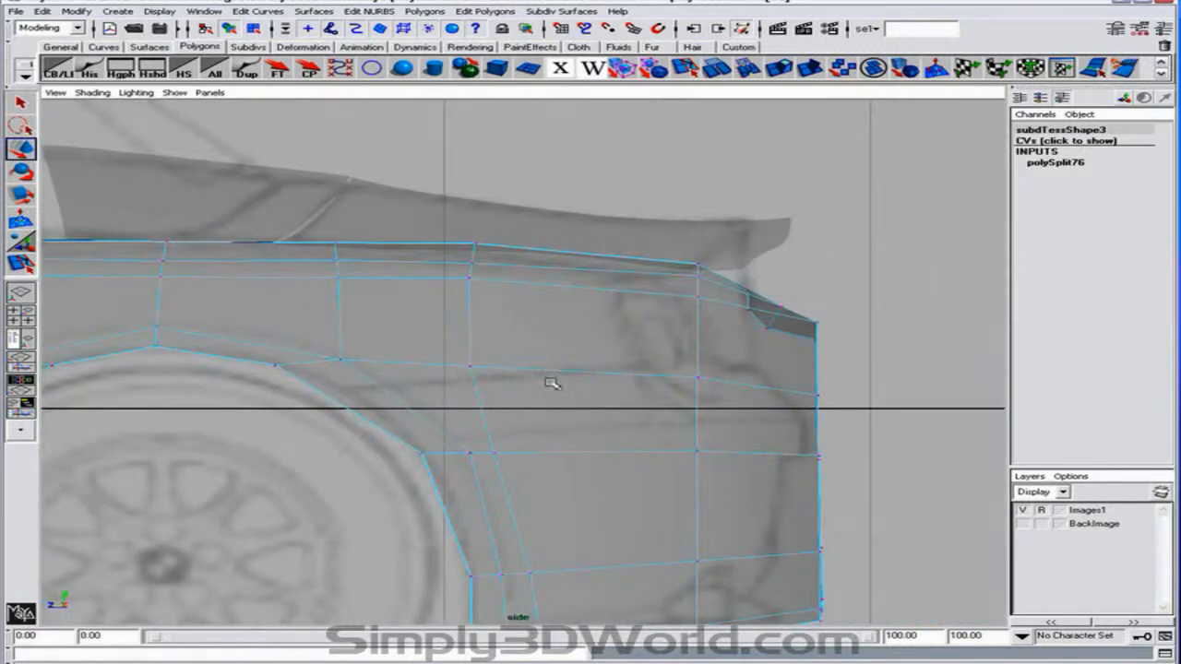
scroll(896, 375, "down", 3)
scroll(824, 375, "down", 4)
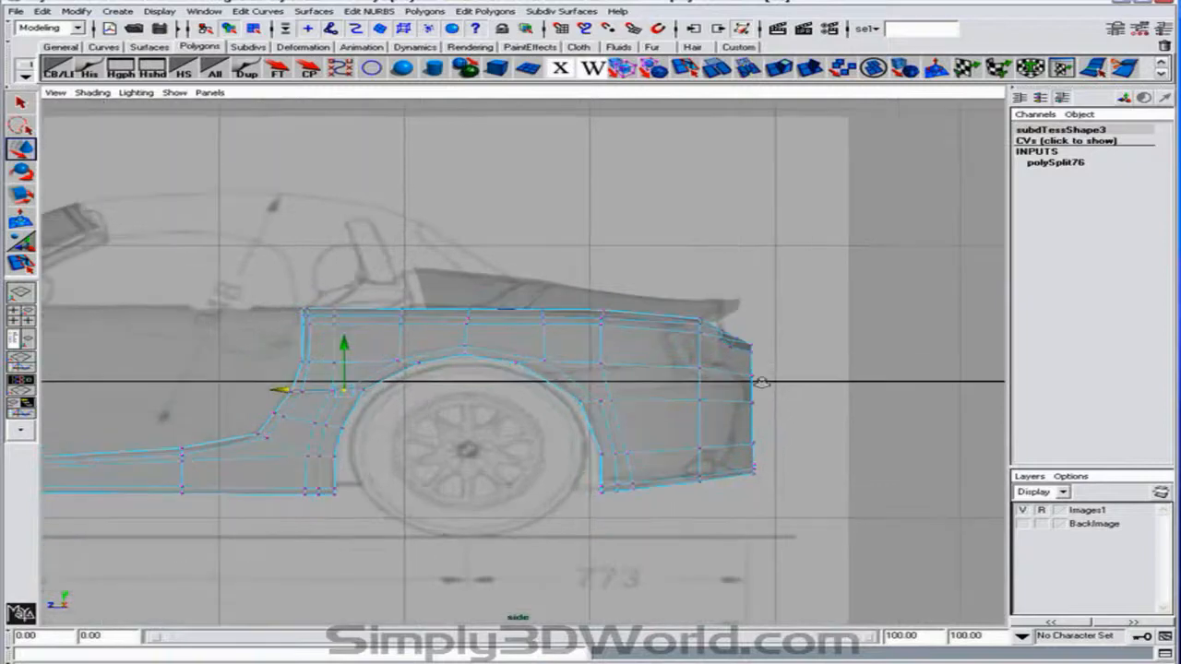
scroll(761, 382, "up", 3)
left_click(20, 263)
scroll(427, 342, "up", 4)
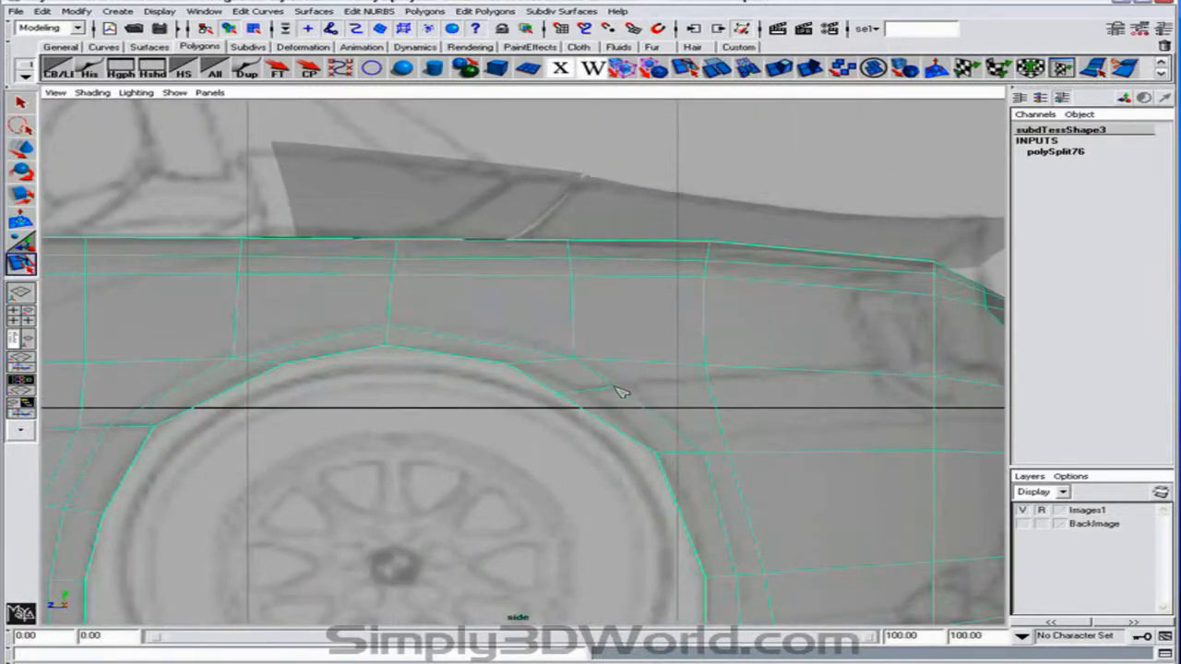
middle_click_drag(715, 383, 655, 384, "alt")
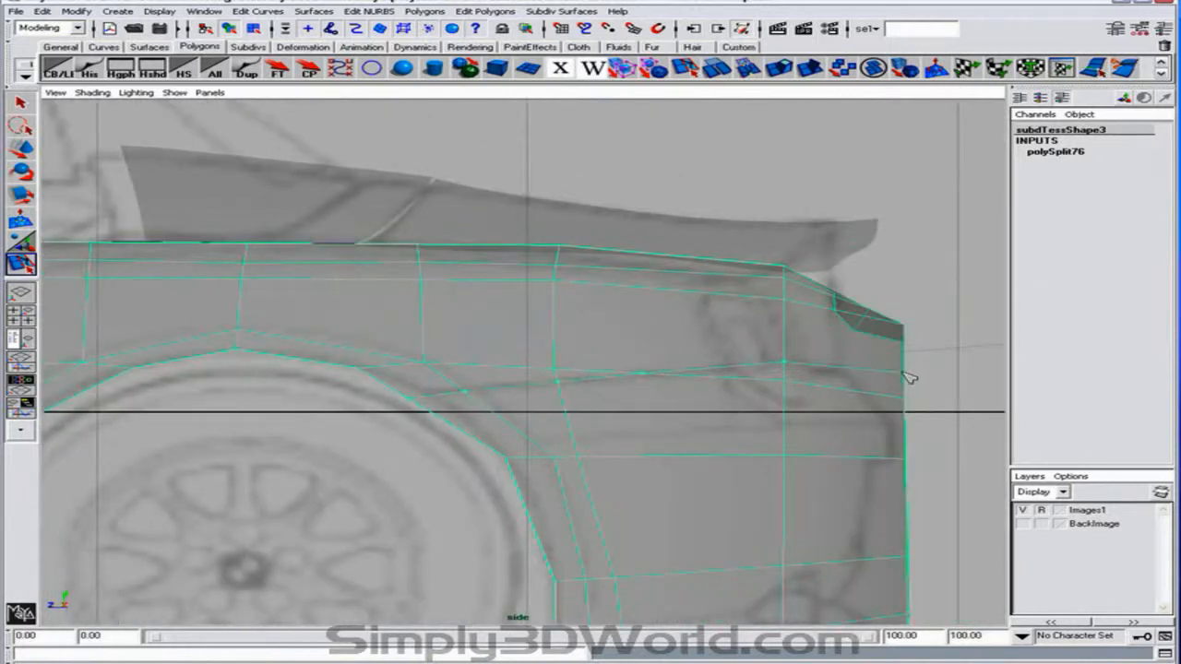
key("space")
left_click_drag(909, 377, 598, 328)
left_click(1024, 510)
middle_click_drag(766, 414, 582, 385, "alt")
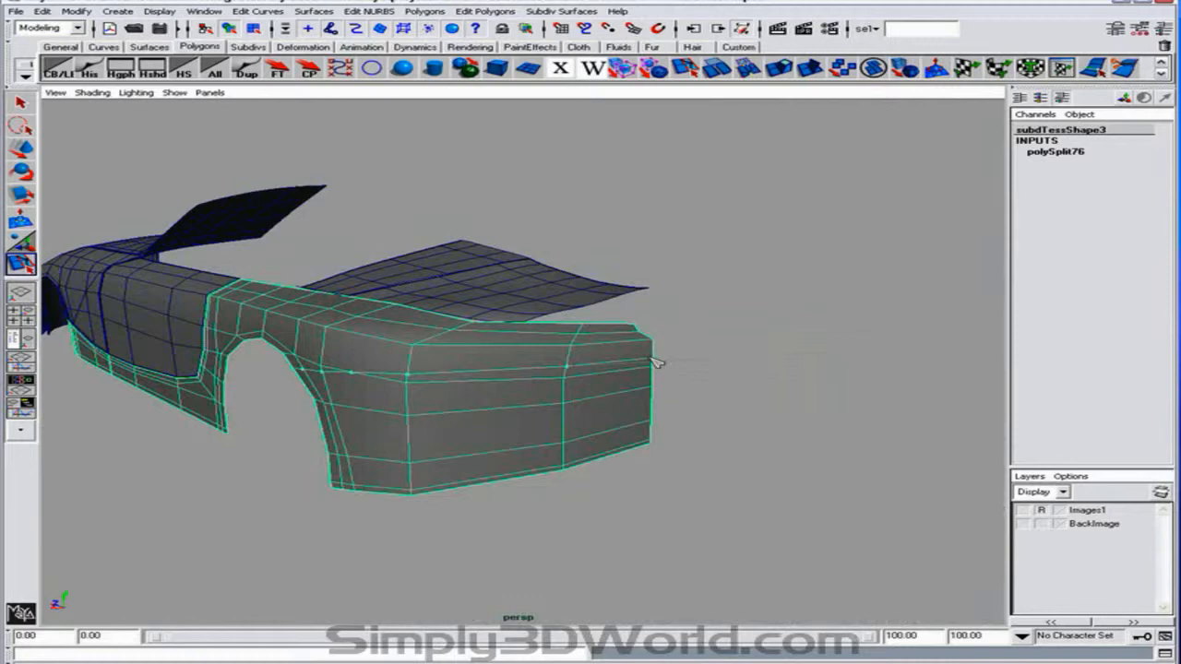
key("w")
Split a second edge line just above the crease, from the vertex over the rear wheel arch to the car's rear end.
left_click_drag(406, 358, 484, 343, "alt")
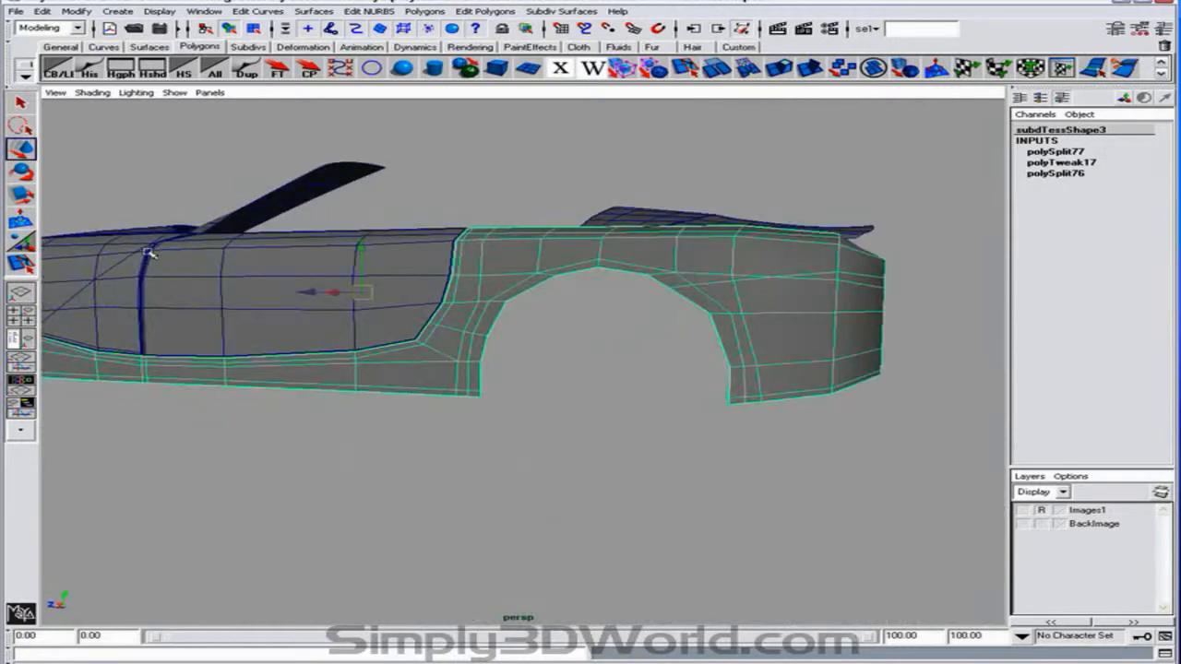
left_click(27, 265)
middle_click_drag(530, 294, 327, 328, "alt")
right_click_drag(326, 328, 417, 290, "alt")
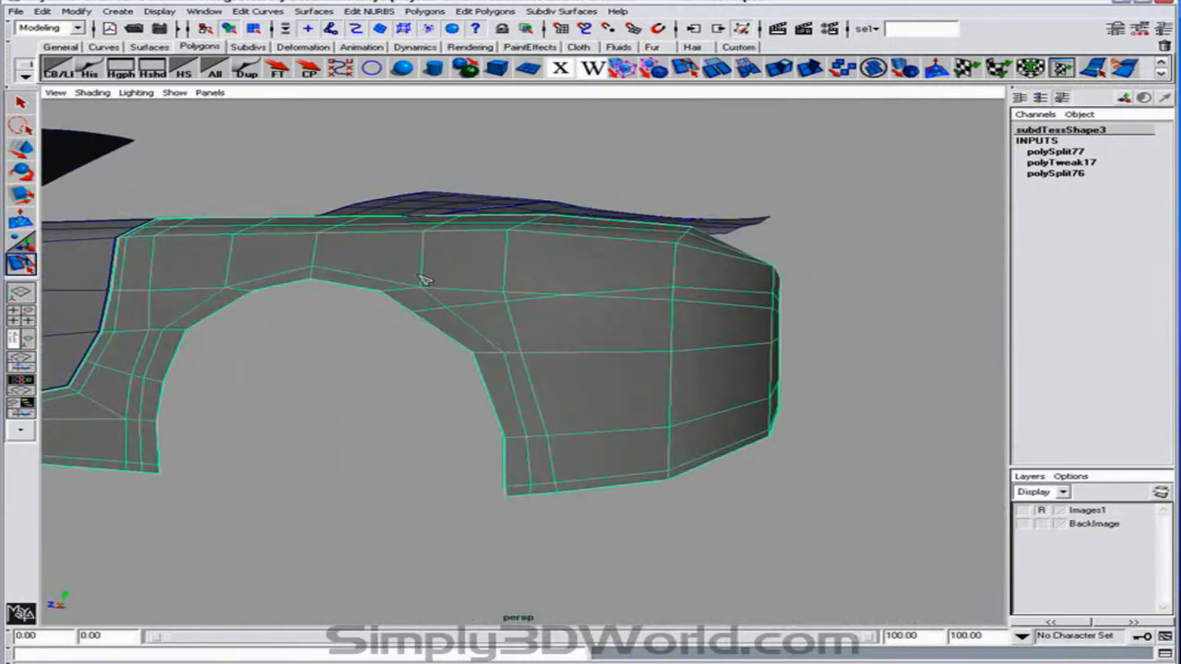
left_click(506, 285)
left_click_drag(740, 287, 369, 243, "alt")
left_click(367, 240)
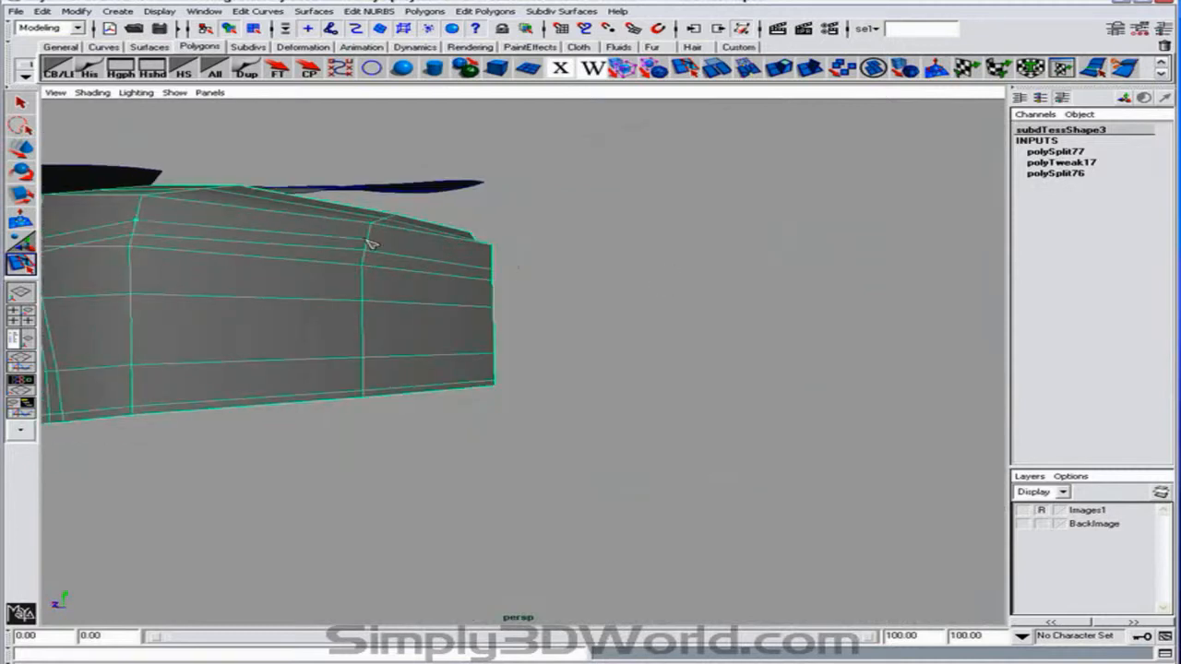
key("w")
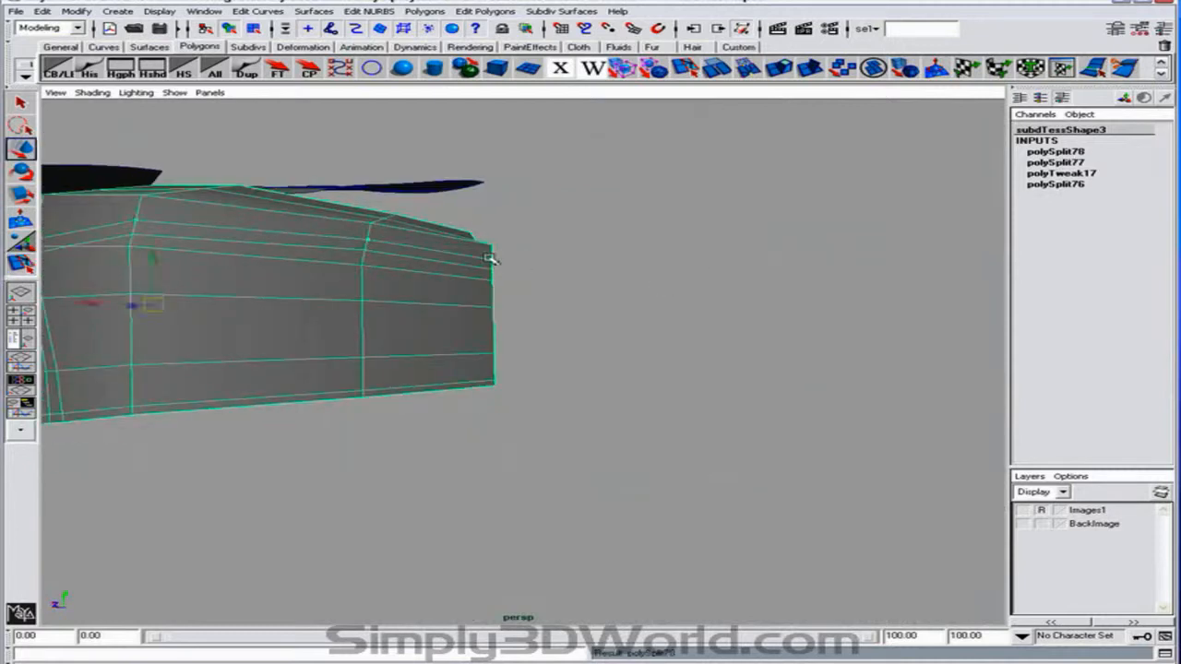
Delete the old horizontal edge row running from the rear wheel arch around to the rear end of the quarter panel.
left_click_drag(414, 243, 563, 292, "alt")
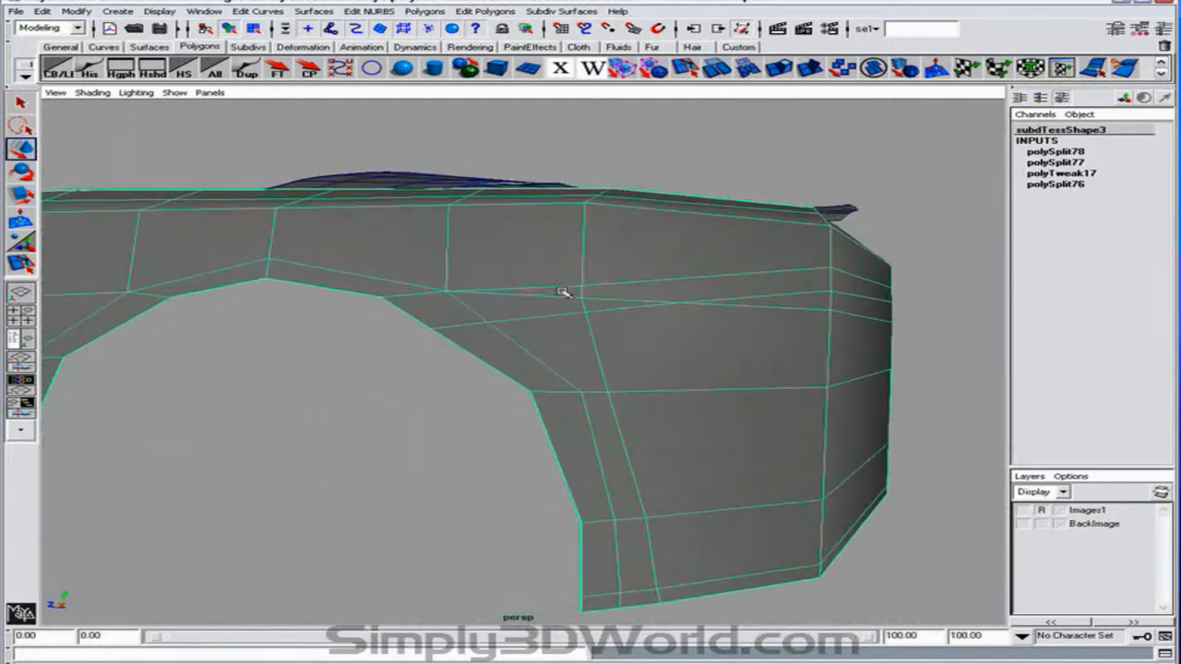
left_click(556, 296)
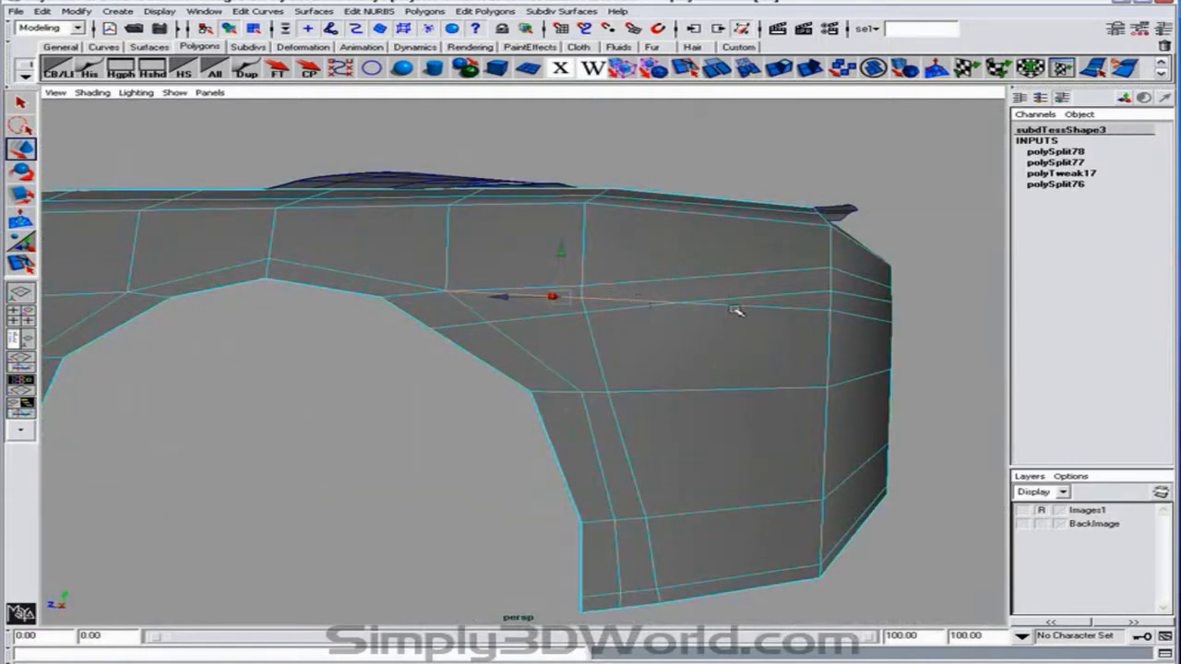
left_click(881, 305, "shift")
left_click(857, 315, "shift")
left_click_drag(912, 336, 838, 340, "alt")
left_click(690, 341, "shift")
left_click_drag(692, 343, 668, 347, "alt")
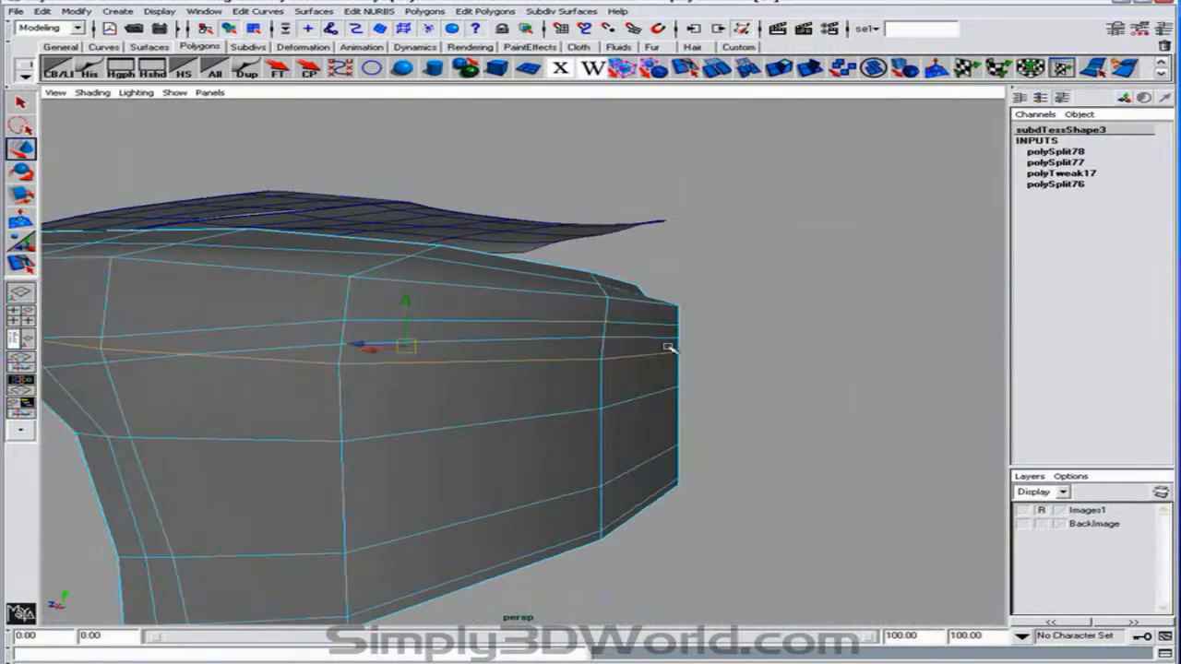
left_click(485, 356)
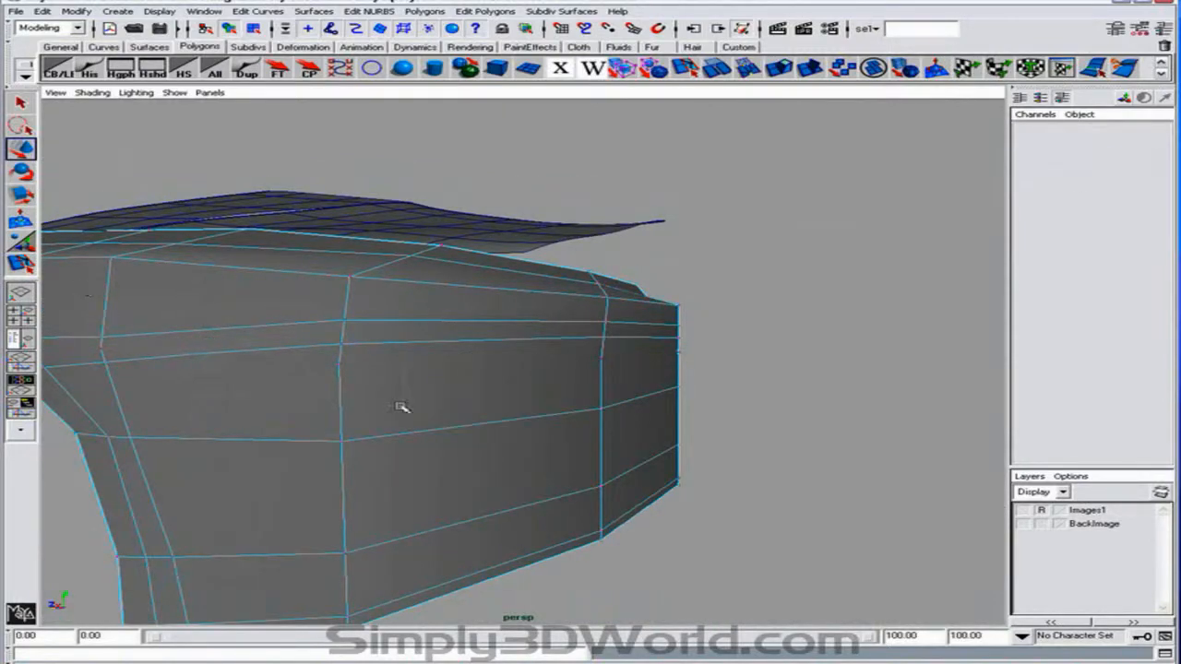
Delete the leftover vertices of the removed edge row at the rear corner and rear end of the panel.
left_click_drag(437, 379, 646, 336, "alt")
left_click(547, 332)
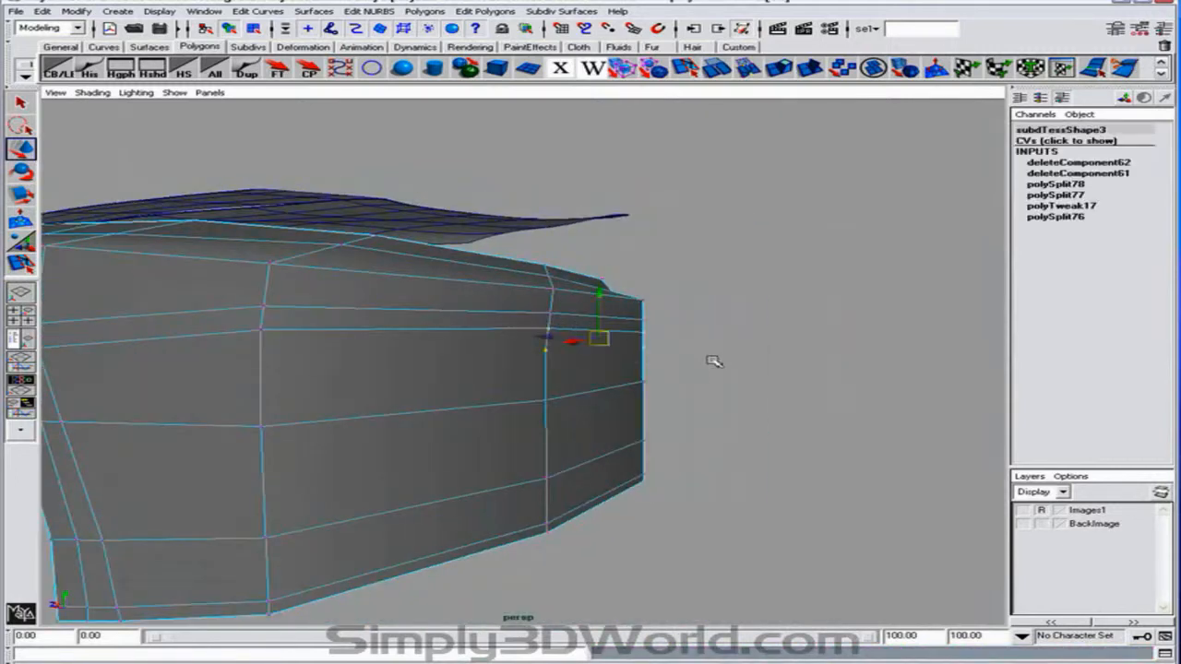
left_click(690, 359)
Show the Images1 layer in the side view and shift the two crease vertices at the wheel arch towards the rear.
left_click_drag(585, 396, 670, 397, "alt")
key("space")
key("space")
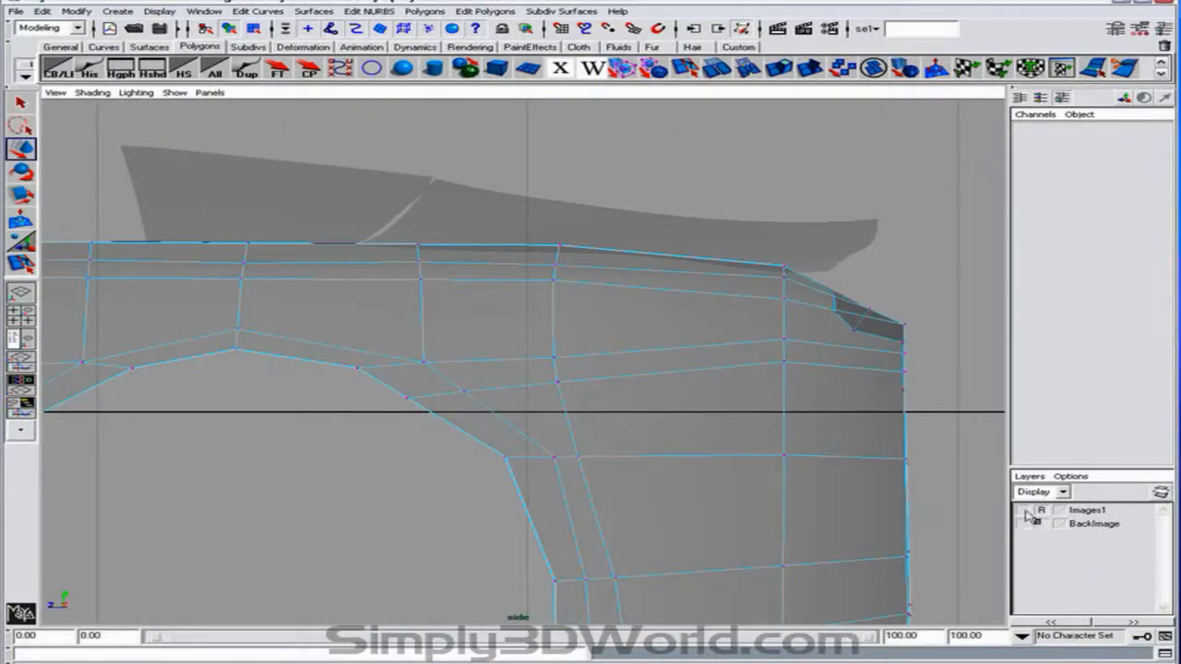
left_click(1023, 511)
middle_click_drag(505, 389, 617, 409, "alt")
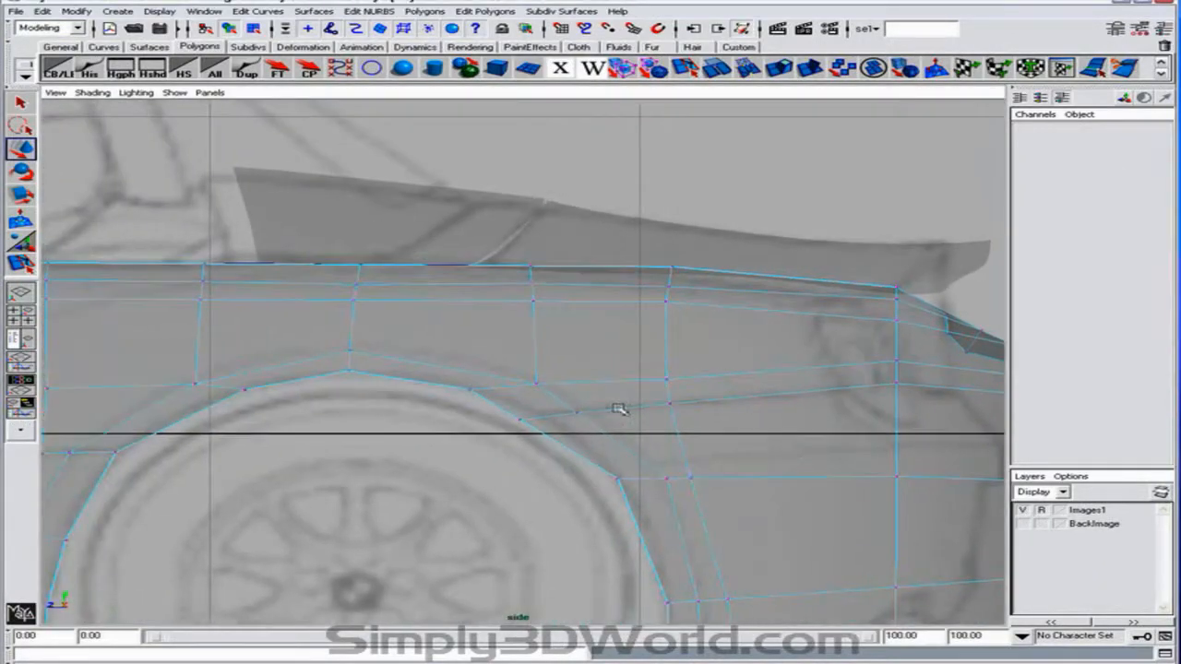
left_click_drag(510, 399, 656, 438)
left_click_drag(497, 418, 525, 416)
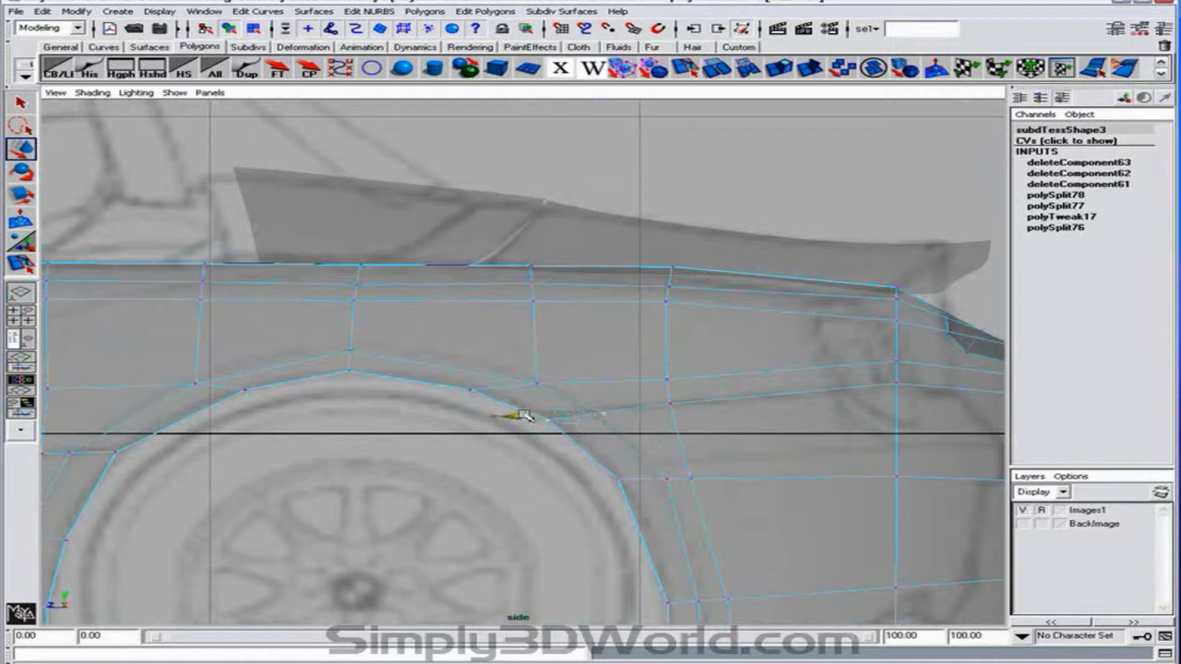
Raise the two crease vertices at the rear wheel arch individually to match the blueprint's arch line.
mouse_move(629, 430)
left_mouse_down()
mouse_move(602, 406)
mouse_move(641, 425)
left_mouse_up()
left_click(610, 386)
left_click_drag(608, 367, 603, 363)
left_click_drag(530, 405, 568, 436)
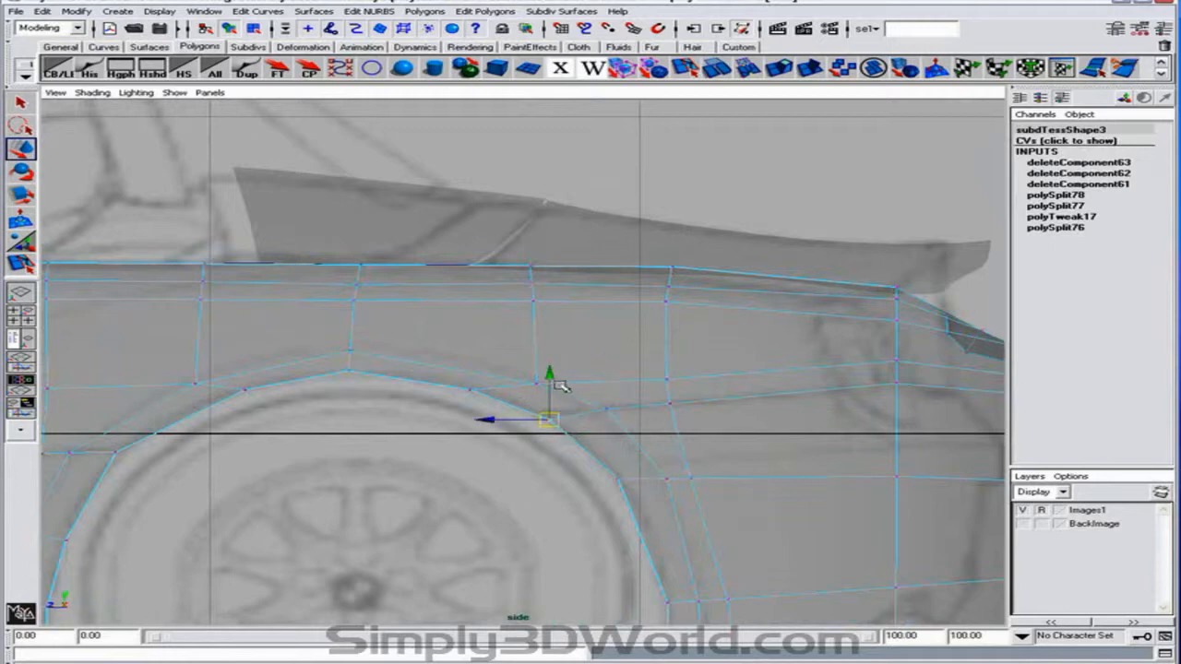
left_click_drag(555, 380, 557, 373)
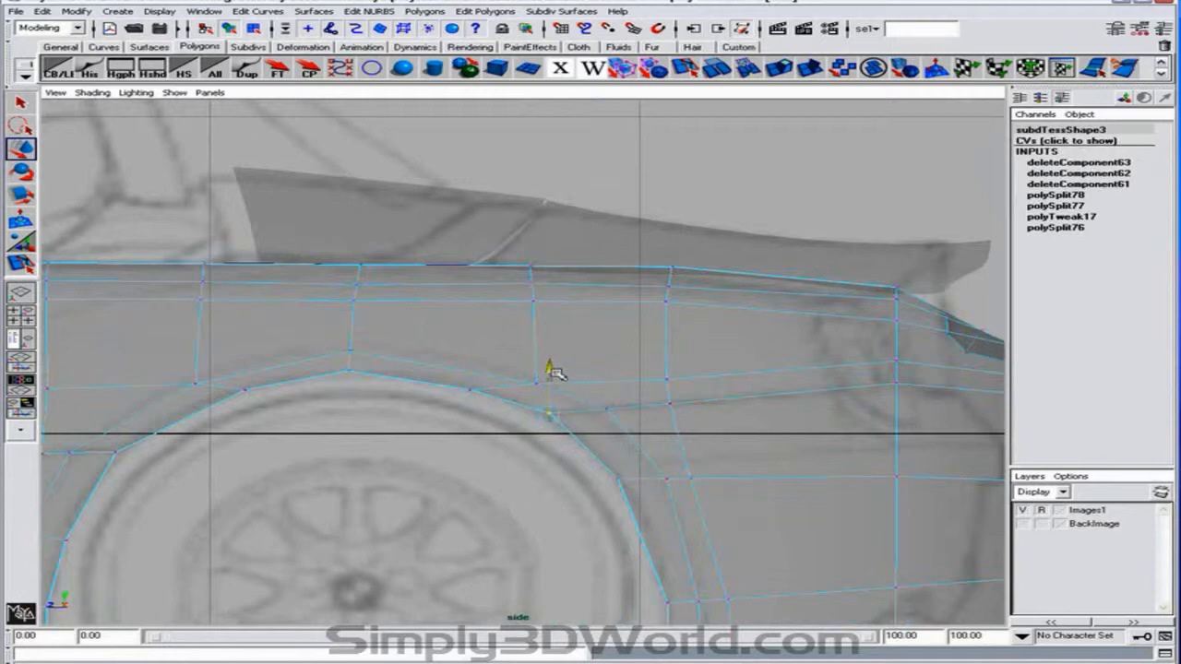
left_click(666, 379)
Split a new edge row across the rear quarter panel from the door-side edge to the wheel arch, close to the existing row at the arch bend.
middle_click_drag(473, 373, 860, 364, "alt")
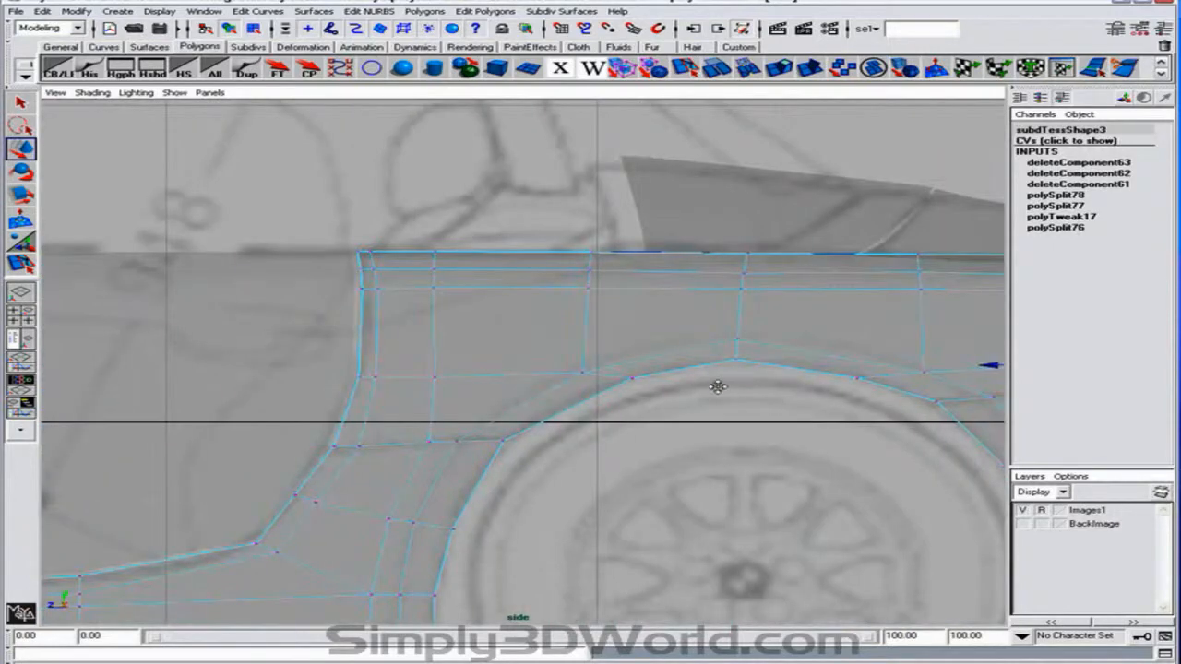
right_click_drag(717, 388, 593, 411, "alt")
middle_click_drag(593, 412, 618, 412, "alt")
right_click_drag(618, 412, 918, 455, "alt")
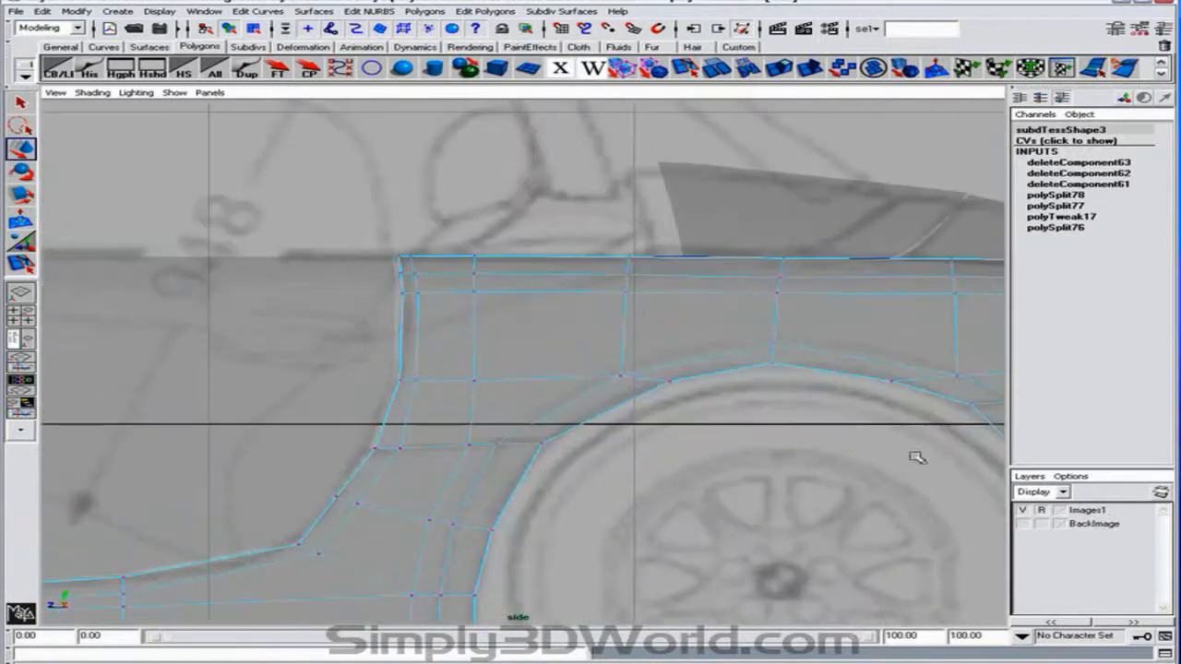
left_click(374, 447)
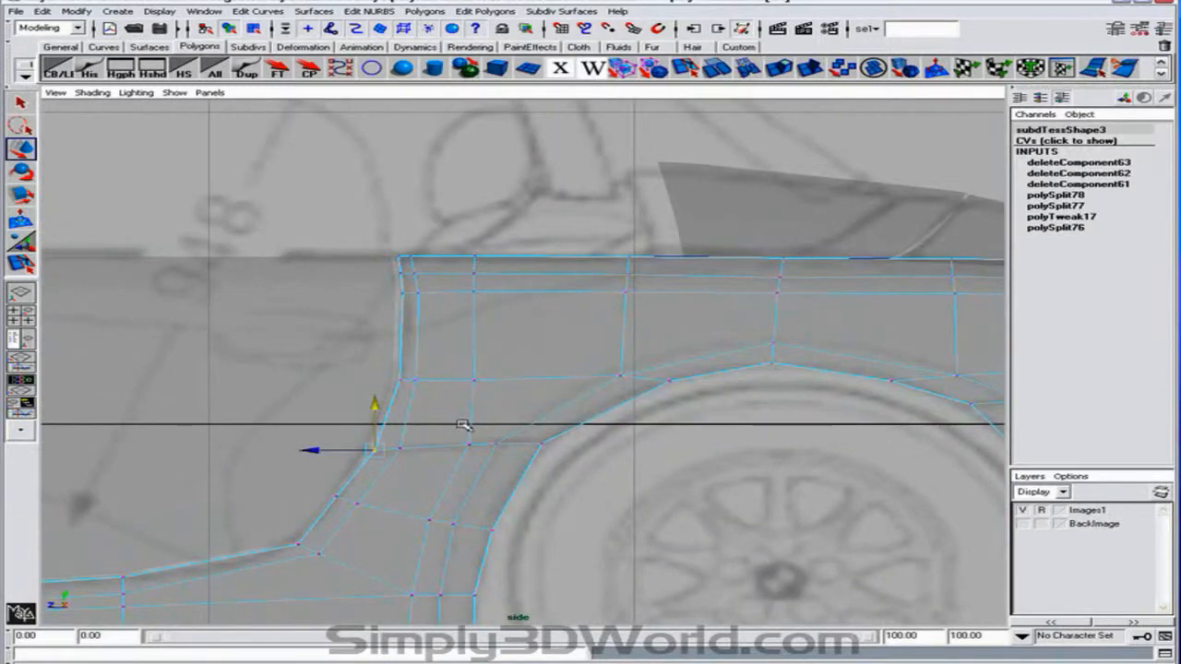
left_click(542, 444)
left_click_drag(462, 422, 561, 449)
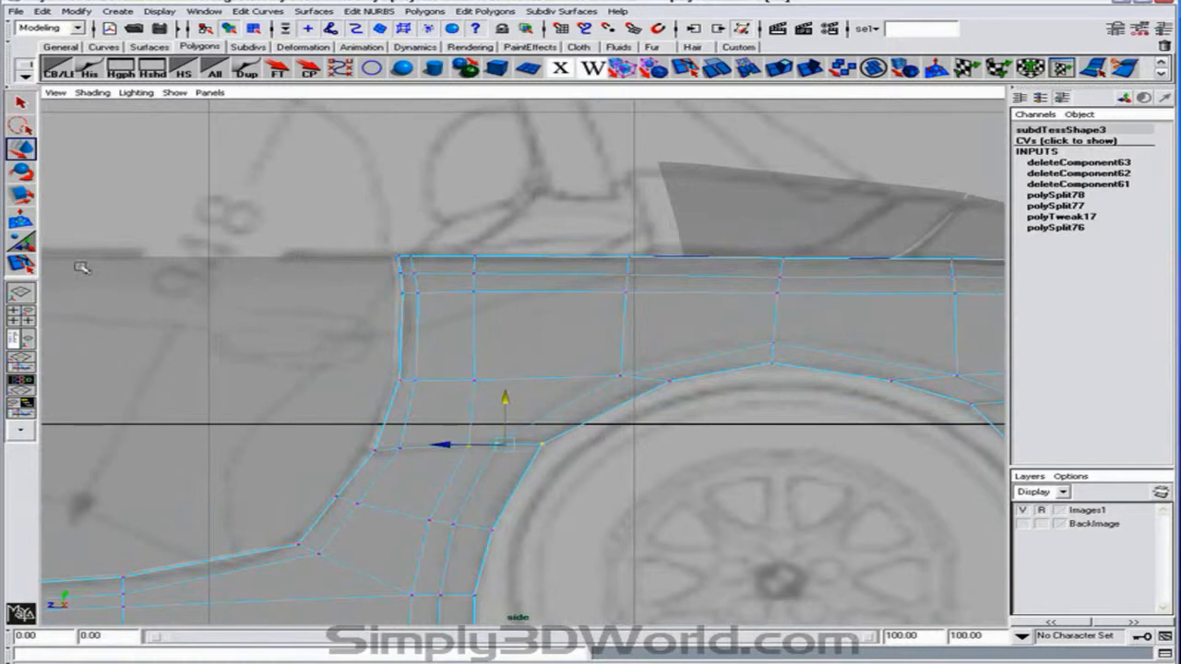
left_click(21, 263)
scroll(388, 400, "up", 3)
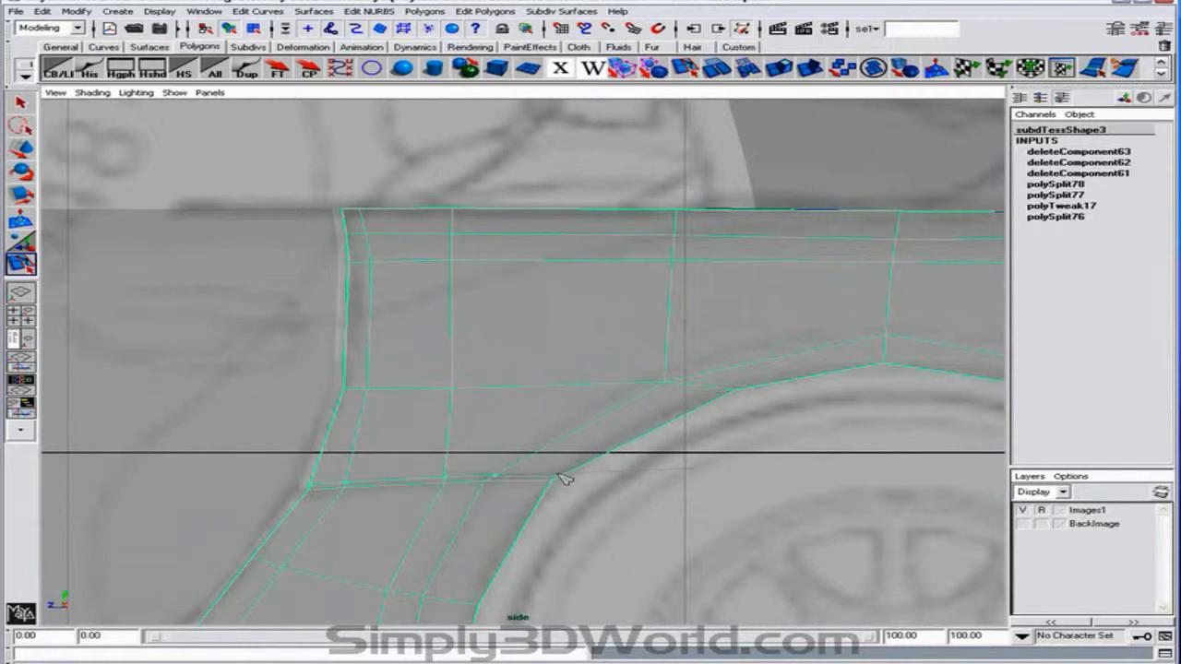
key("Return")
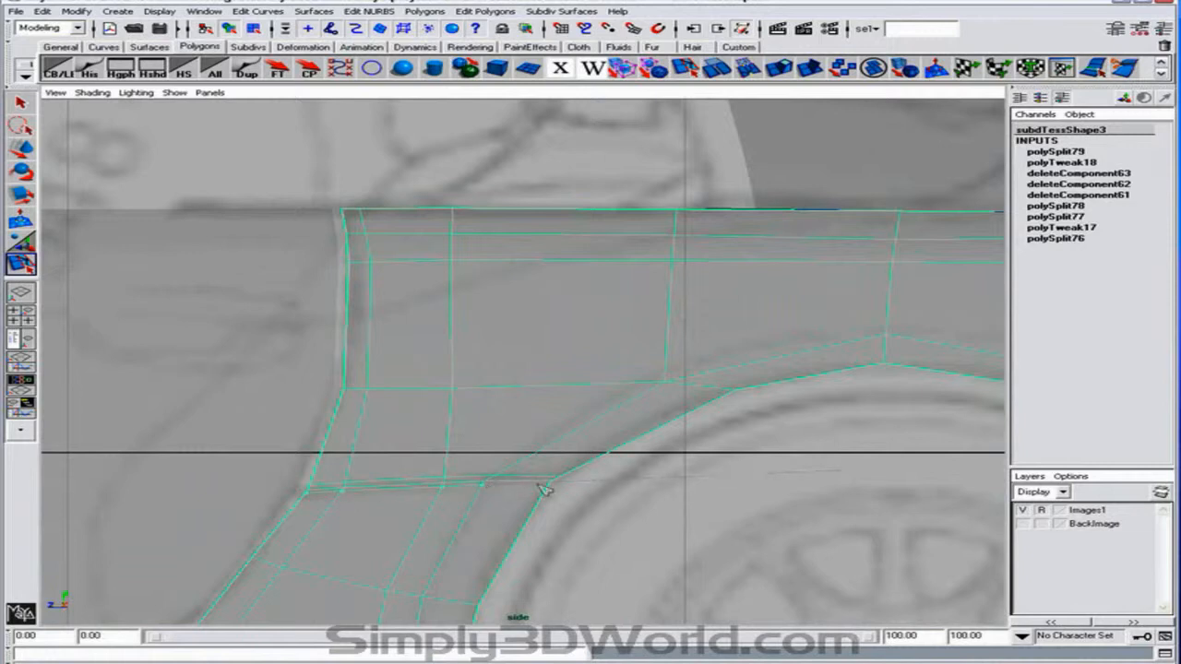
Split two more closely spaced edge rows from the panel's door-side edge to the wheel arch, slightly below the first.
key("Return")
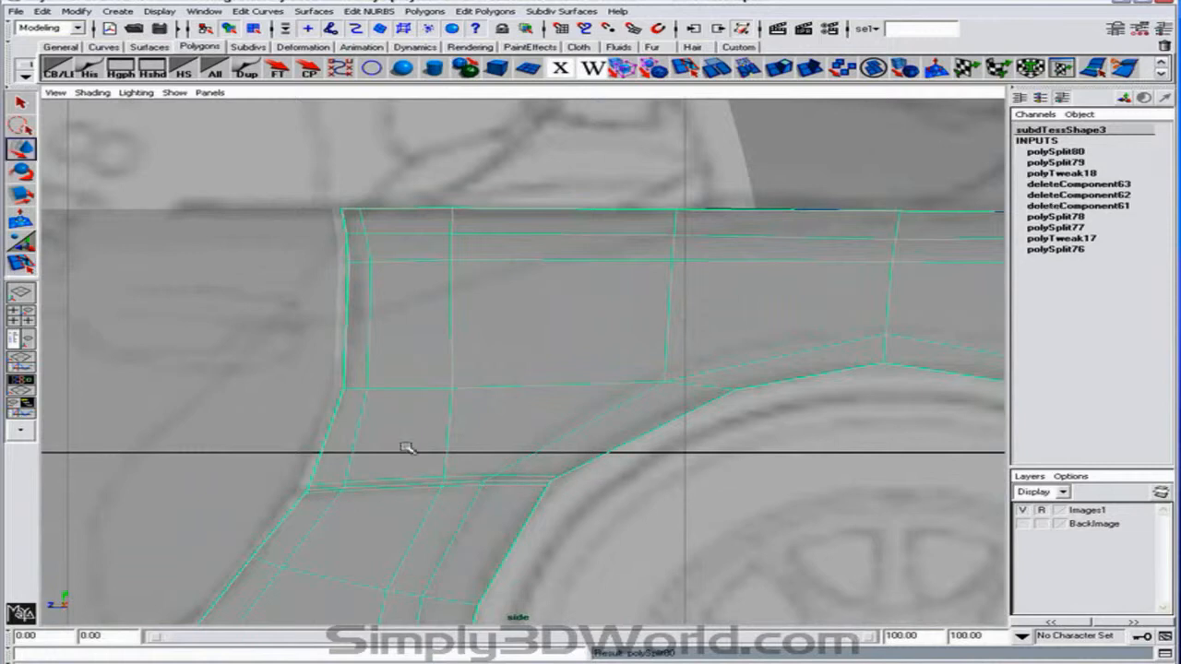
left_click(23, 264)
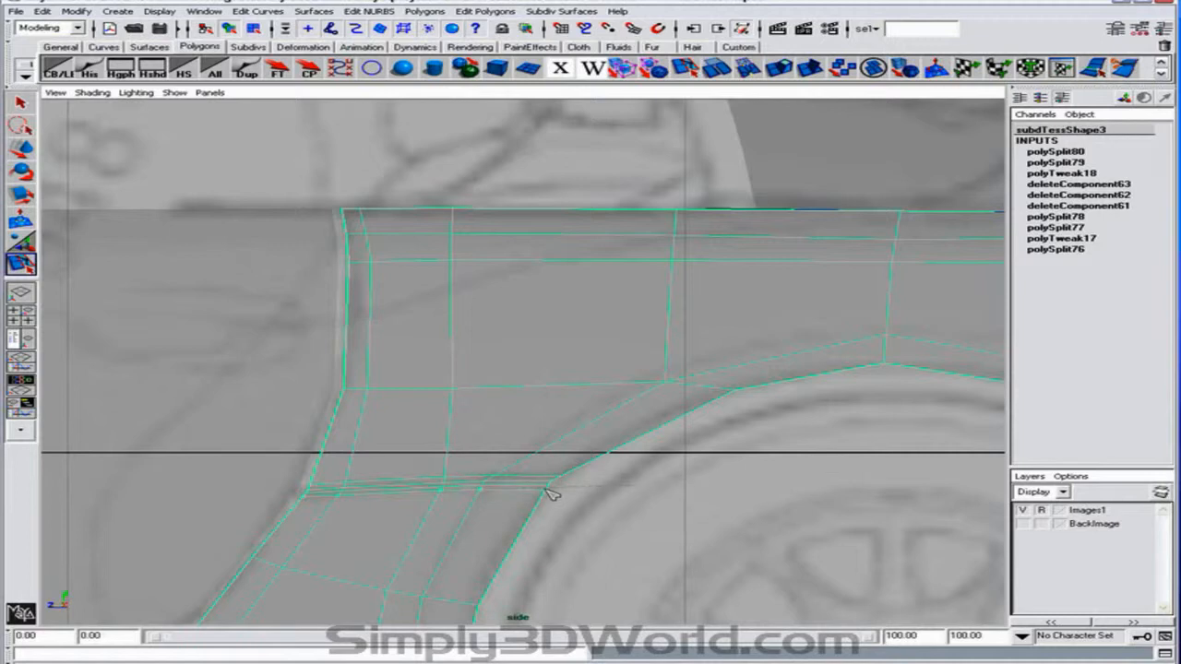
key("w")
Delete the thin strip of faces between the new edge rows to open a narrow seam from the door-side edge to the wheel arch.
right_click_drag(487, 484, 329, 488)
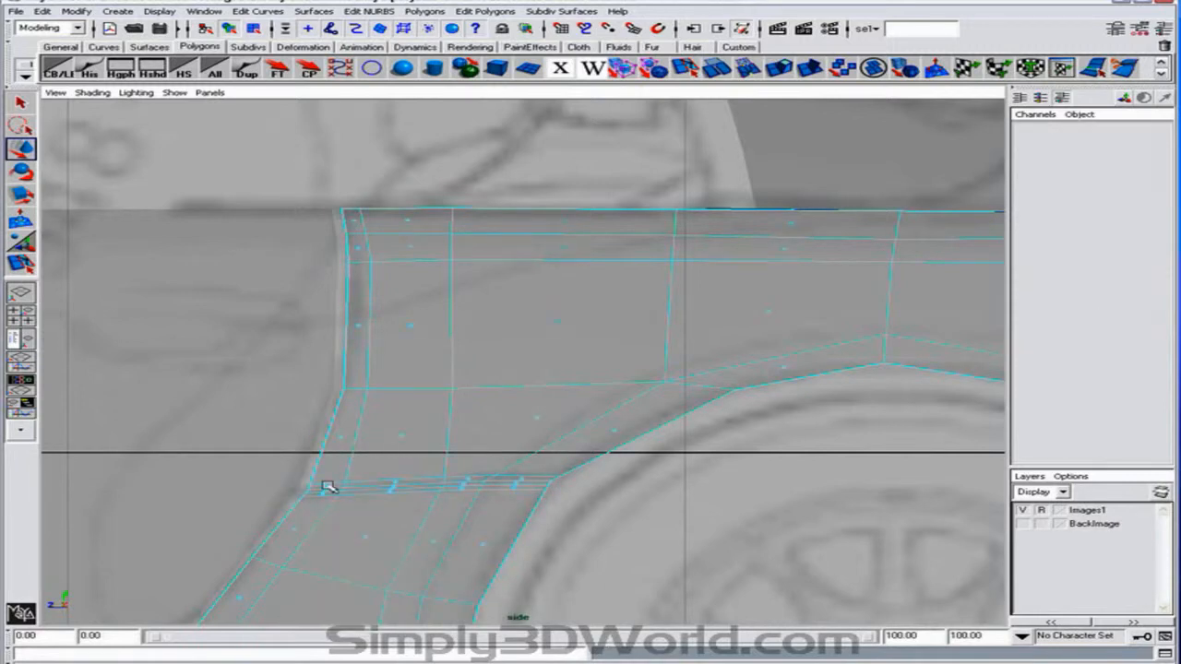
left_click(329, 490)
left_click(406, 485)
left_click(325, 491)
left_click(394, 487, "shift")
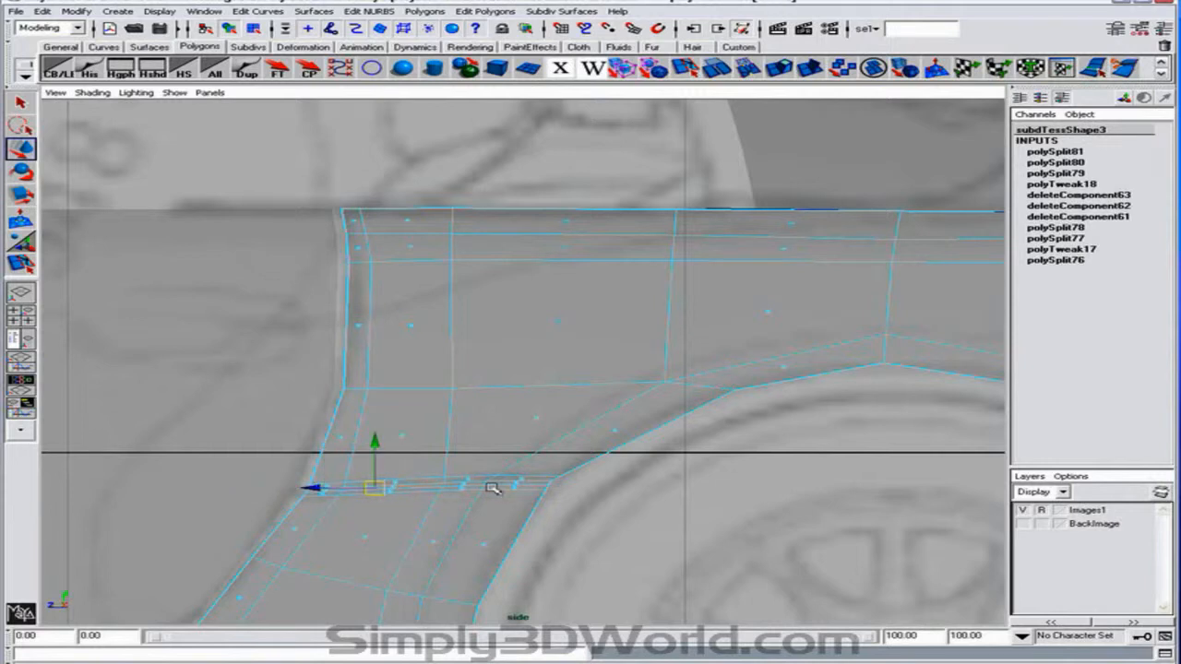
left_click(522, 486, "shift")
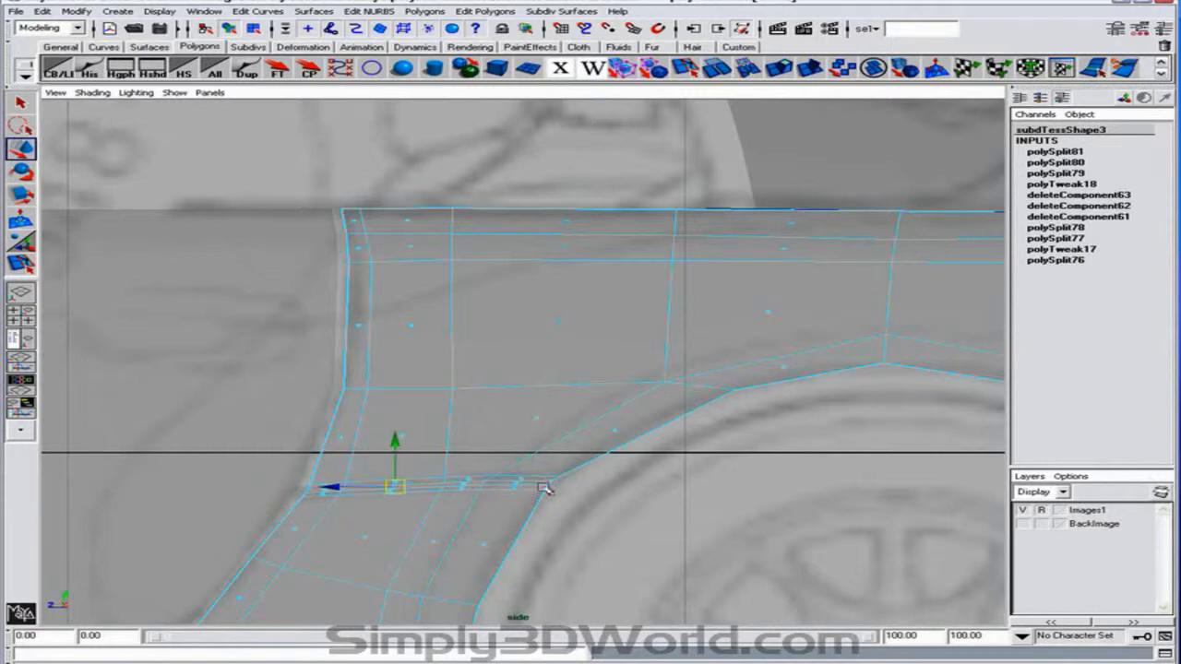
left_click(522, 484, "shift")
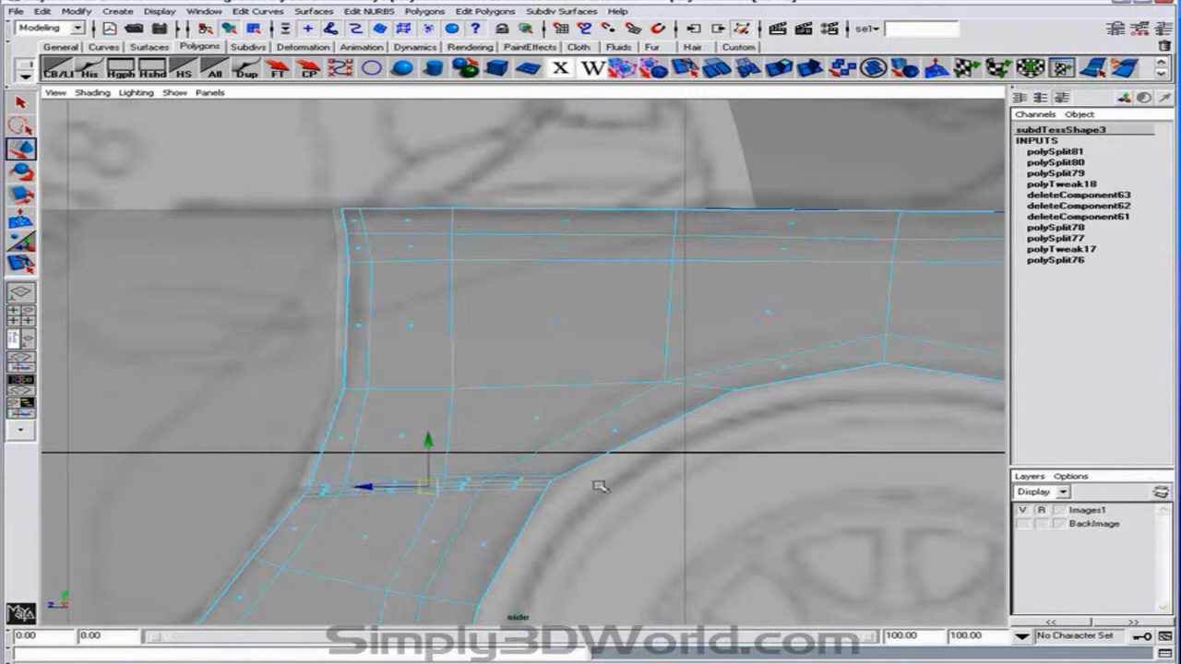
left_click(561, 477)
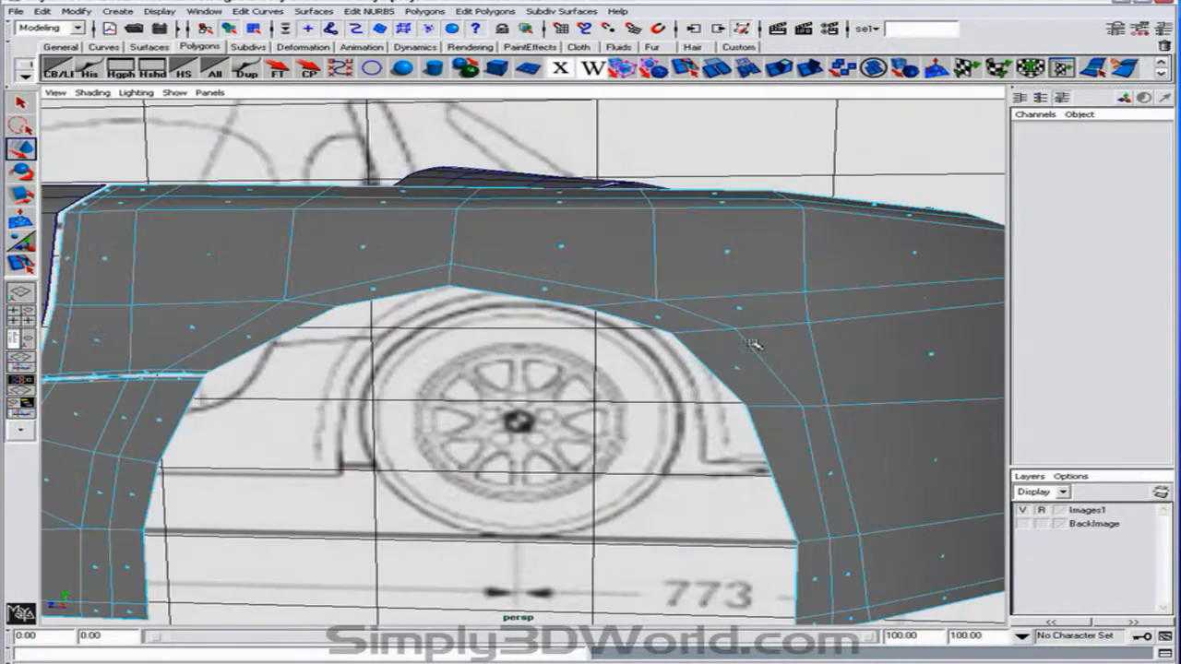
Examine the seam, the rear quarter panel and the overall car body in the perspective view.
right_click_drag(775, 373, 637, 353, "alt")
left_click_drag(636, 353, 621, 350, "alt")
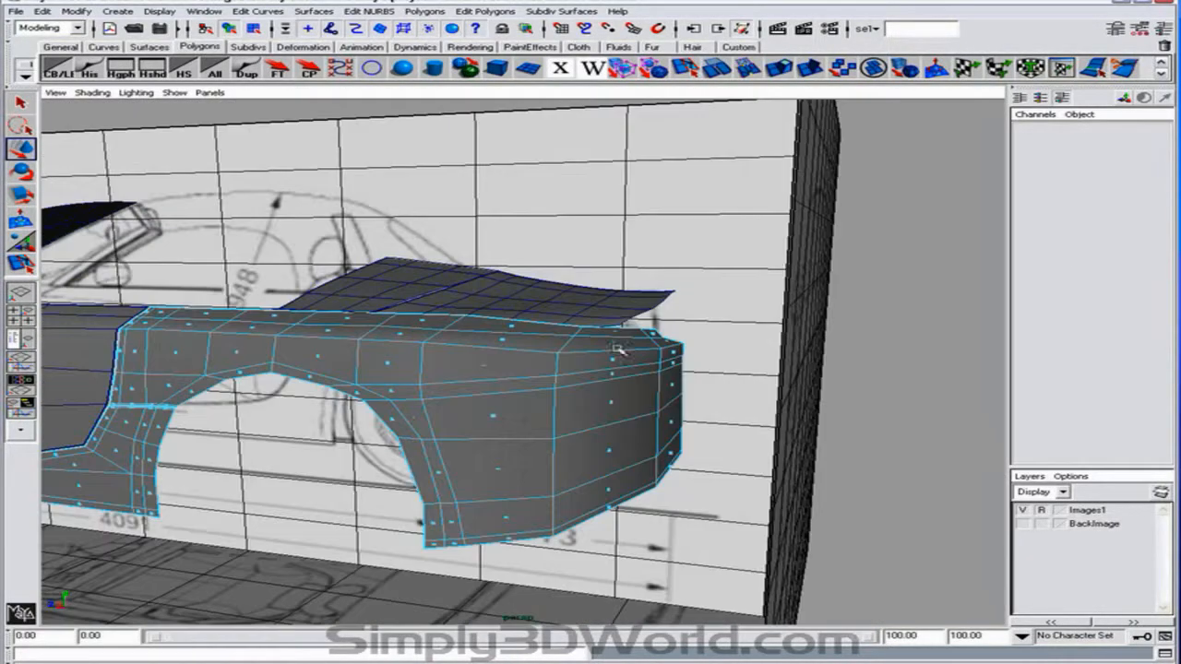
middle_click_drag(556, 370, 591, 414, "alt")
left_click_drag(590, 413, 637, 362, "alt")
middle_click_drag(637, 362, 605, 374, "alt")
right_click_drag(604, 373, 516, 362, "alt")
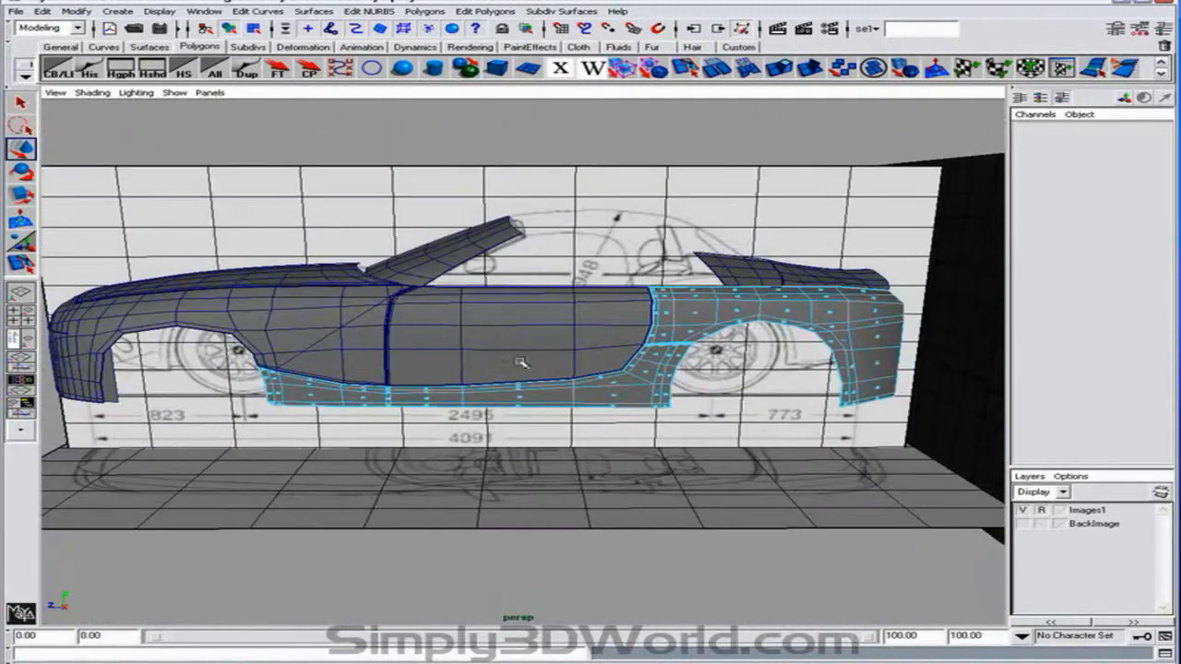
In the side view, lower the two crease vertices on the door's rearmost inner vertical edge to the blueprint's crease line.
key("space")
right_click_drag(704, 459, 605, 451, "alt")
left_click(671, 500)
key("space")
right_click_drag(420, 419, 581, 430, "alt")
middle_click_drag(580, 430, 917, 493, "alt")
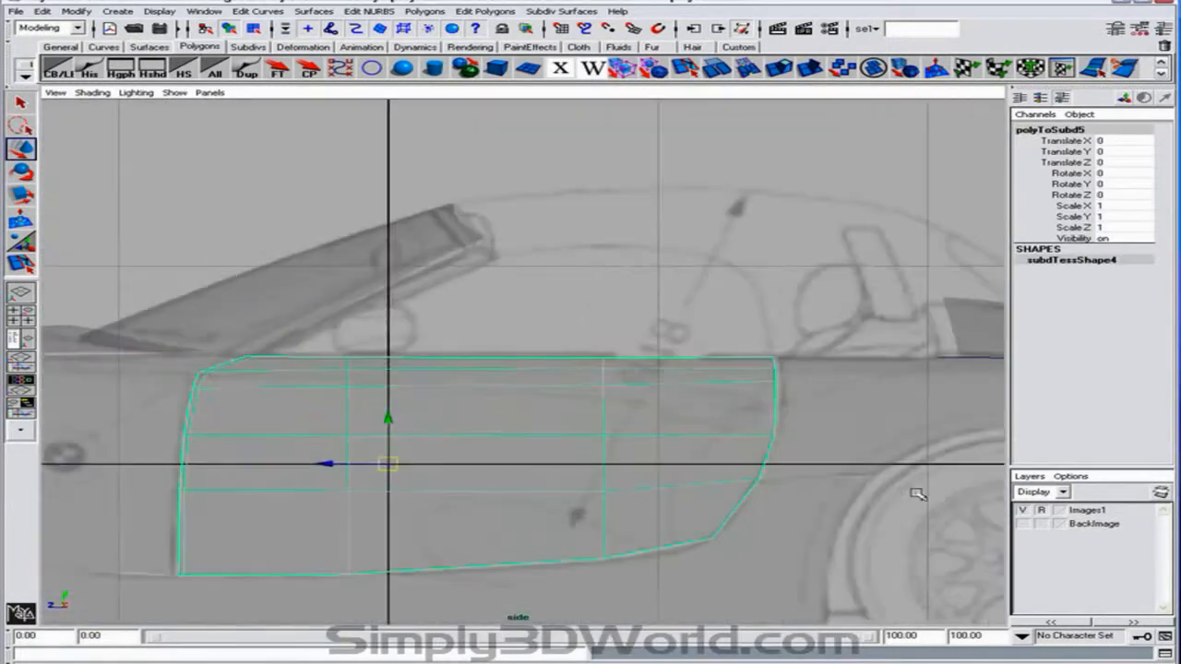
right_click_drag(571, 414, 601, 416, "alt")
middle_click_drag(408, 399, 599, 411, "alt")
right_click_drag(599, 411, 748, 445, "alt")
middle_click_drag(627, 428, 523, 407, "alt")
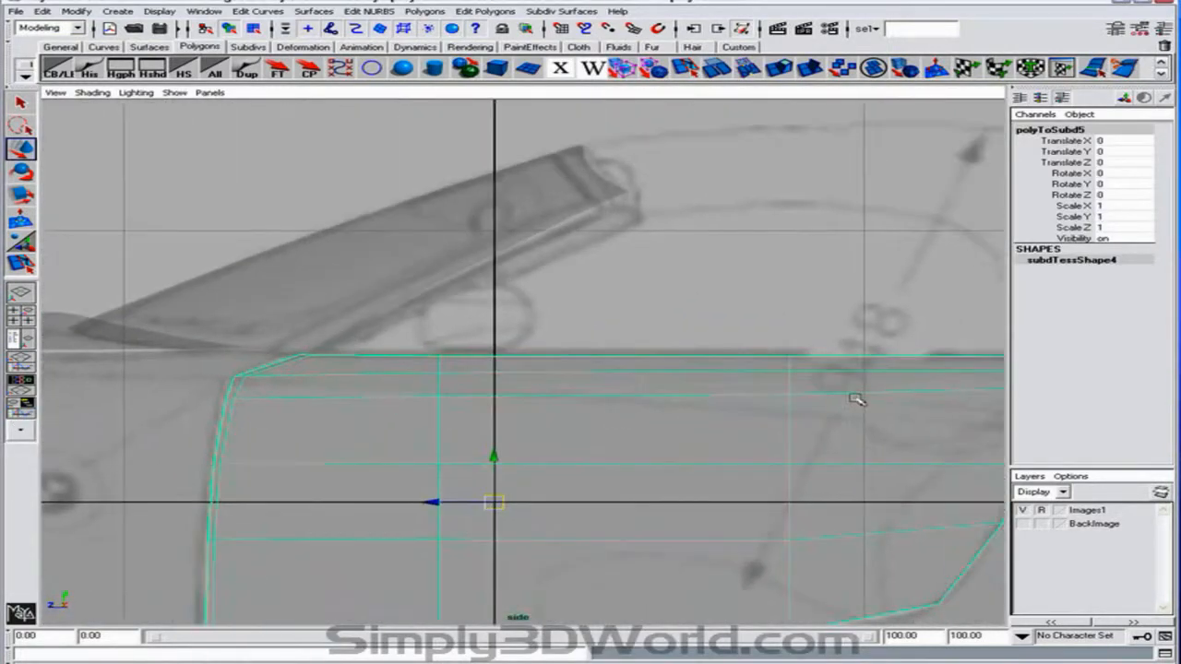
key("F9")
middle_click_drag(726, 375, 557, 366, "alt")
left_click_drag(594, 361, 636, 402)
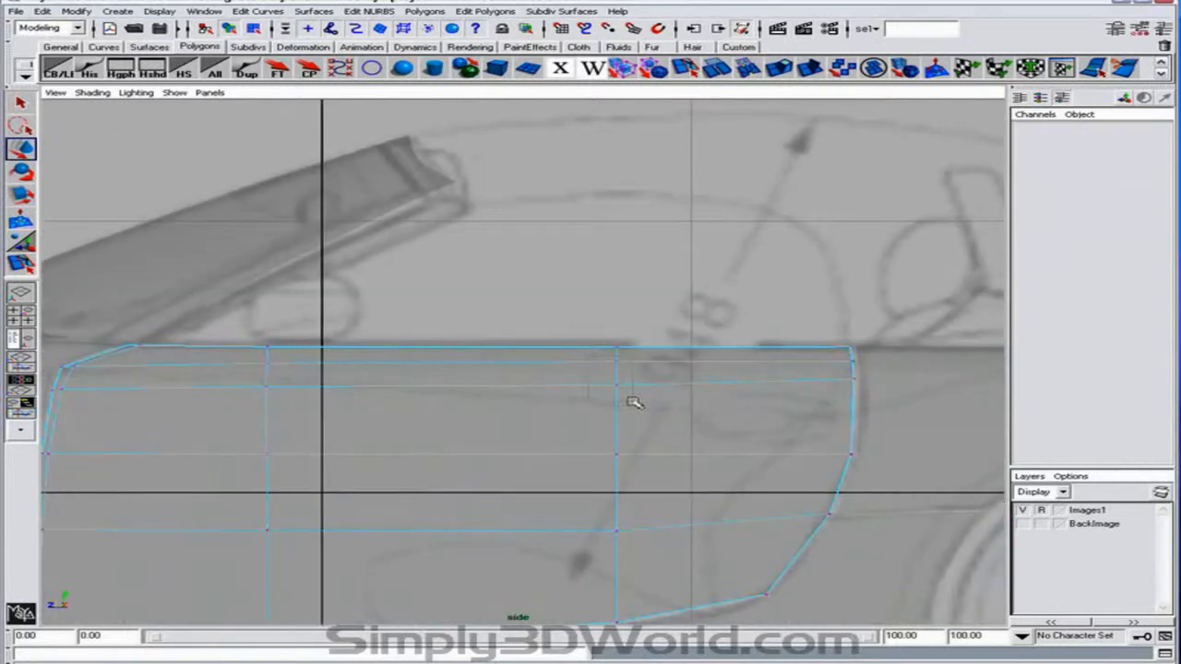
left_click_drag(621, 327, 620, 363)
Lower the two crease vertices at the door's rear edge to match, and slightly lower the pair on the front inner vertical edge.
left_click_drag(838, 352, 860, 382)
left_click_drag(853, 333, 847, 385)
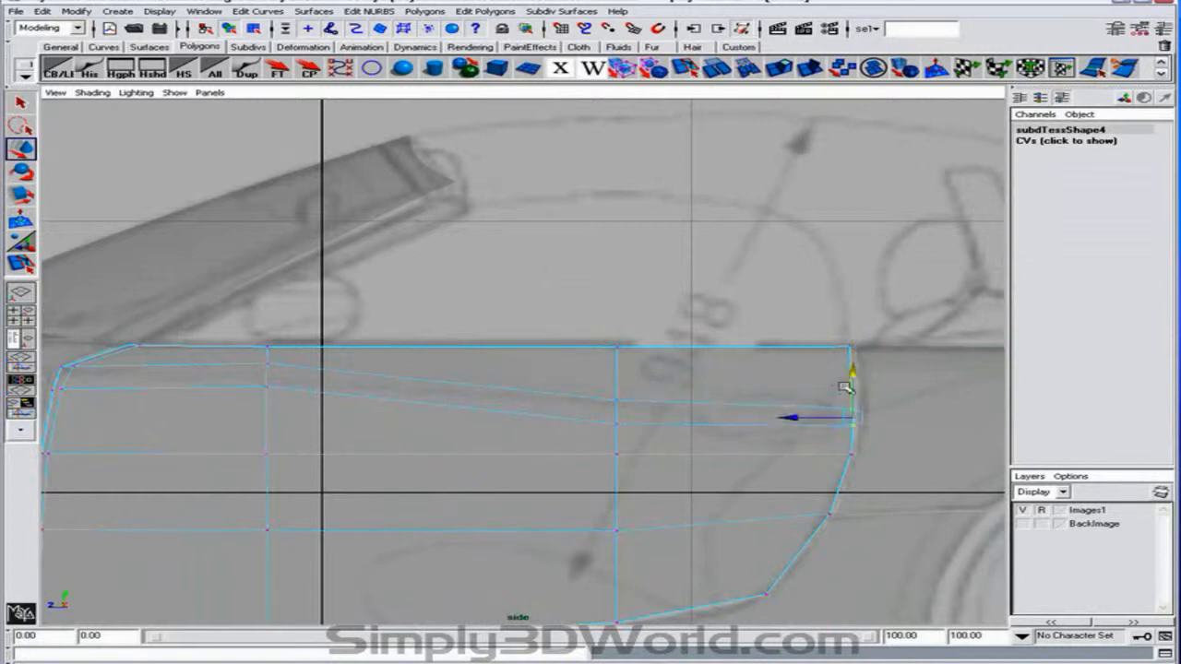
left_click_drag(250, 361, 301, 396)
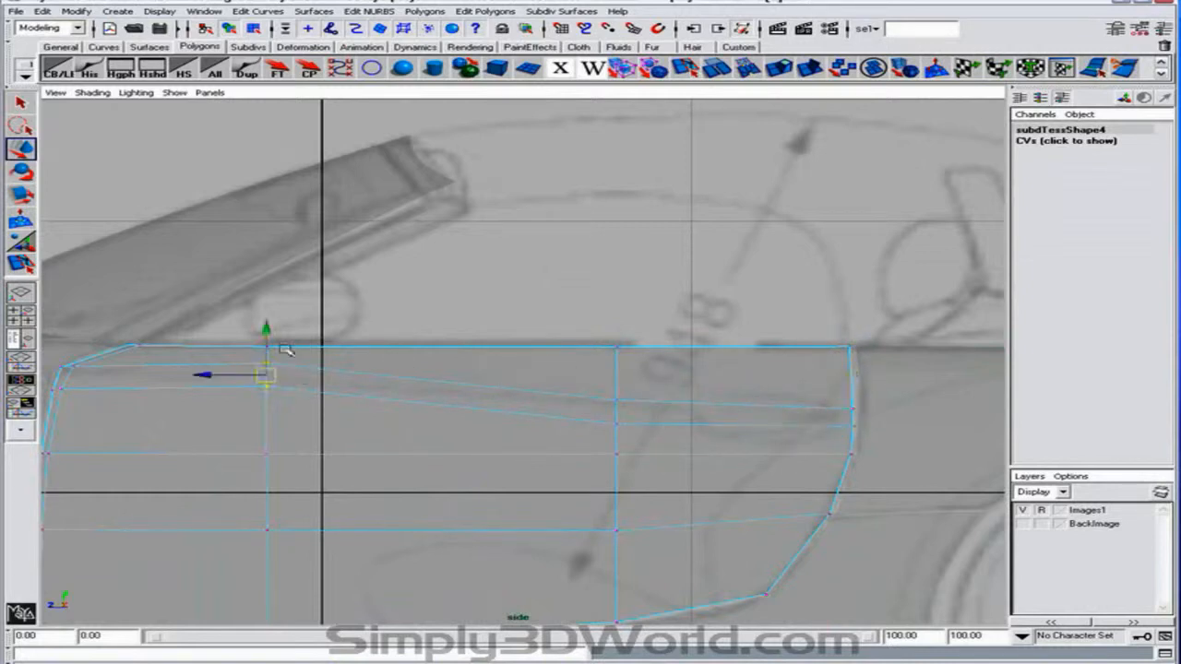
left_click(273, 341)
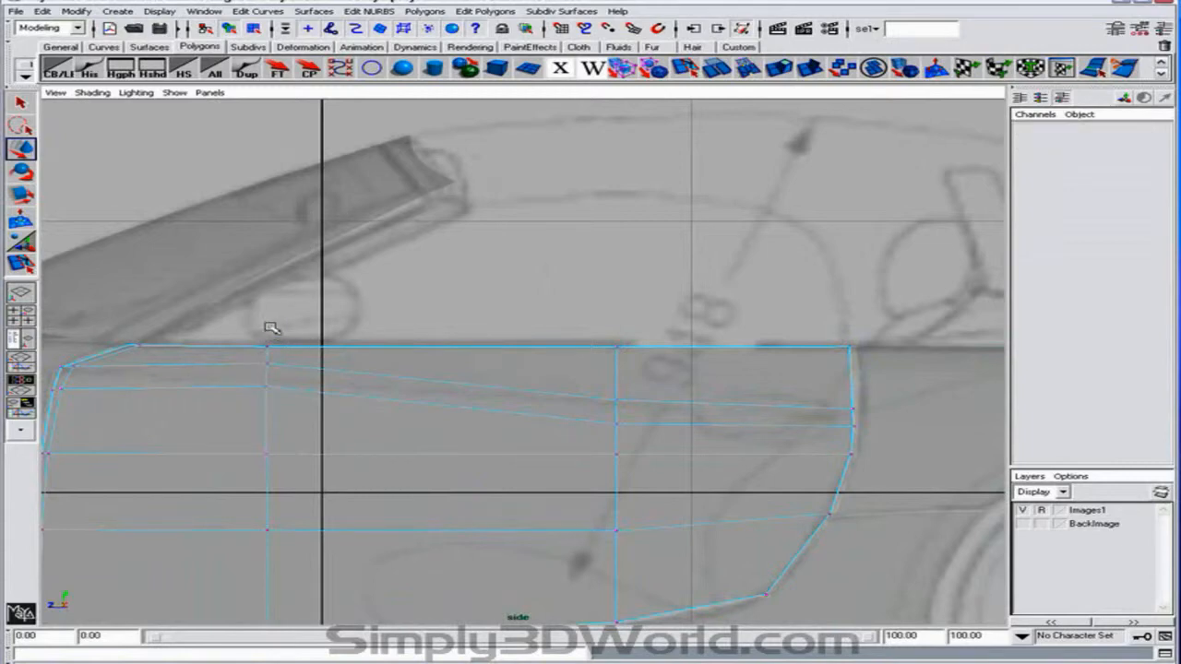
key("ctrl+z")
left_click_drag(268, 326, 269, 337)
Lower the crease vertices on the quarter panel's front edge and next two vertical edges so they continue the door's crease line.
middle_click_drag(641, 365, 304, 362, "alt")
left_click(676, 382)
middle_click_drag(679, 381, 574, 388, "alt")
right_click_drag(431, 376, 407, 373)
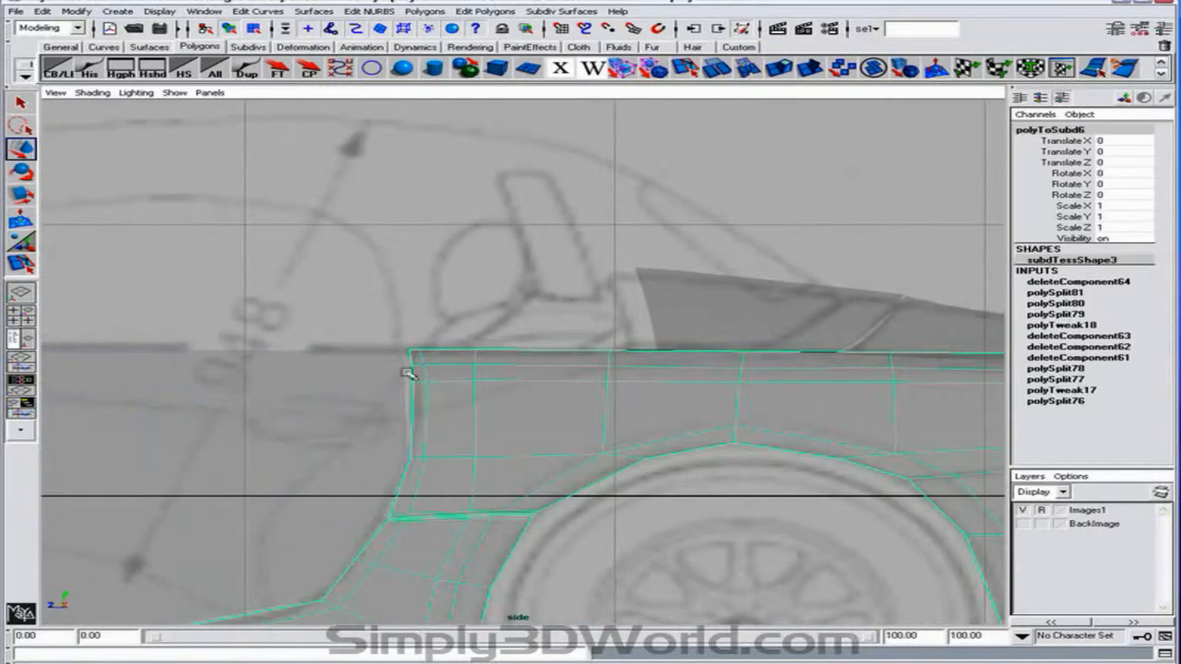
left_click_drag(403, 360, 457, 387)
left_click_drag(427, 335, 484, 358)
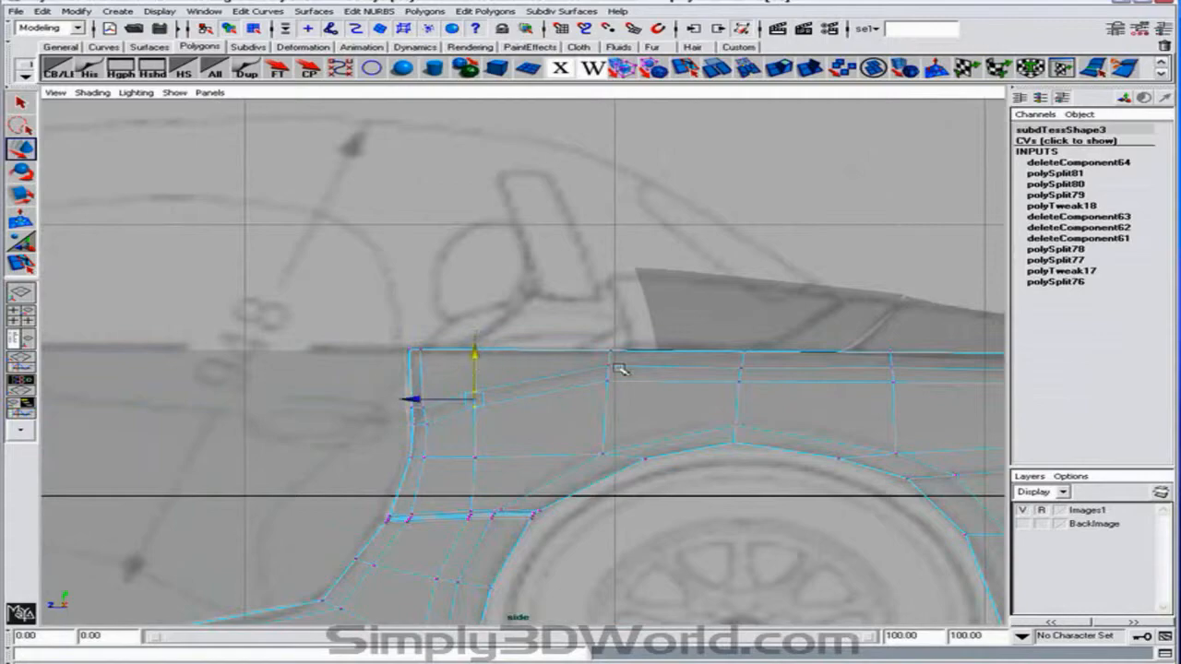
left_click_drag(605, 363, 633, 378)
left_click(618, 332)
Examine the crease line running through the door and rear quarter panel in the perspective view.
key("space")
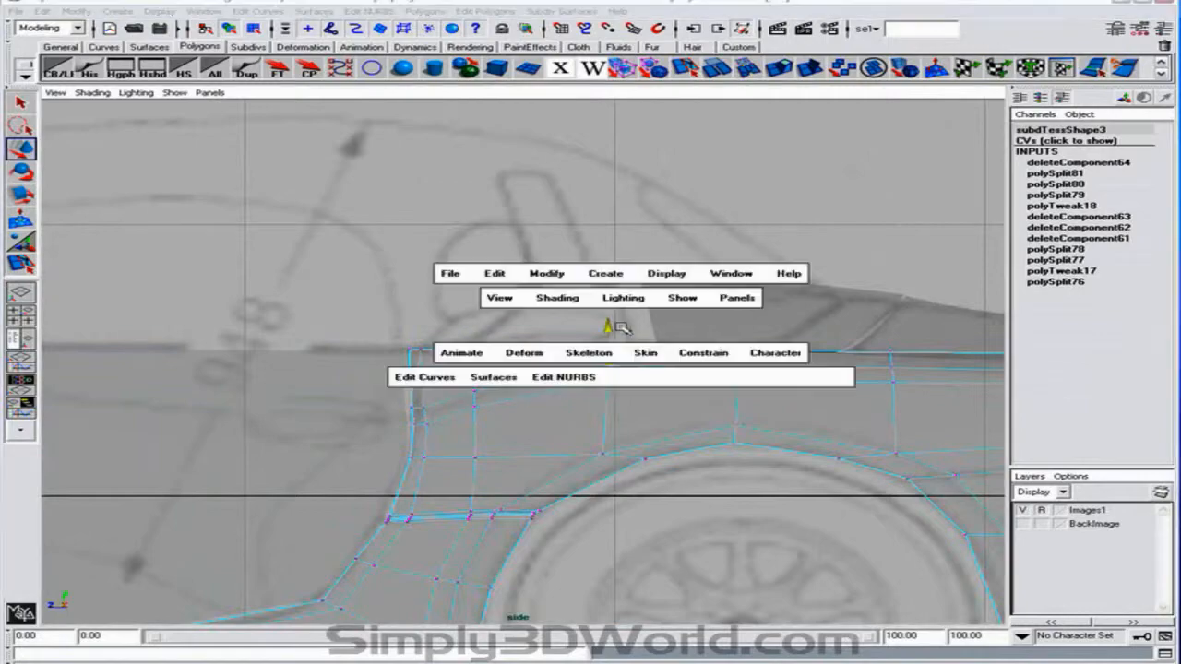
key("space")
left_click_drag(817, 244, 742, 289, "alt")
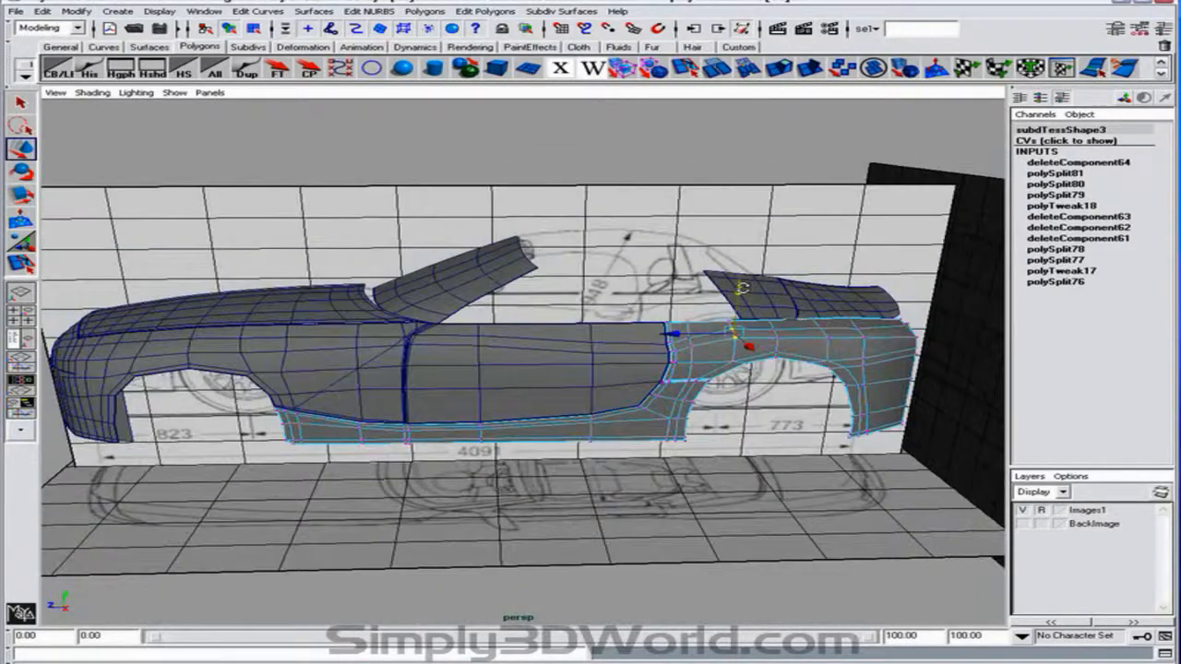
right_click_drag(743, 289, 841, 303, "alt")
left_click_drag(841, 304, 899, 295, "alt")
middle_click_drag(899, 296, 527, 303, "alt")
left_click_drag(527, 303, 443, 320, "alt")
middle_click_drag(517, 266, 648, 258, "alt")
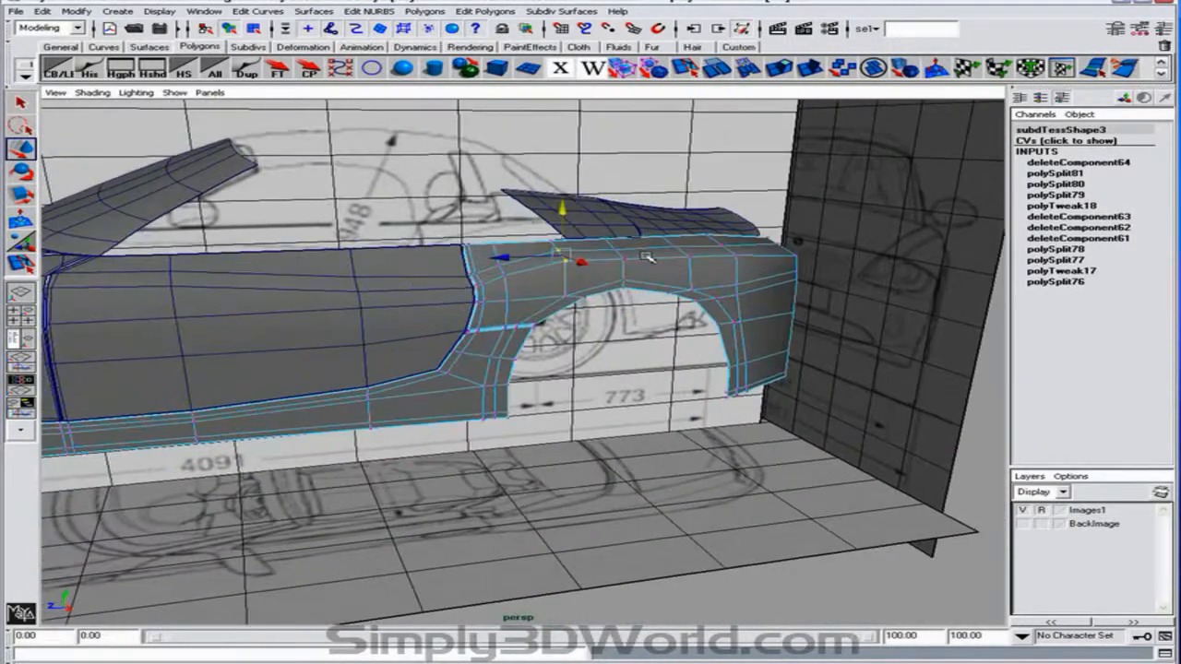
key("F8")
key("F8")
middle_click_drag(460, 316, 784, 325, "alt")
right_click_drag(785, 325, 616, 336, "alt")
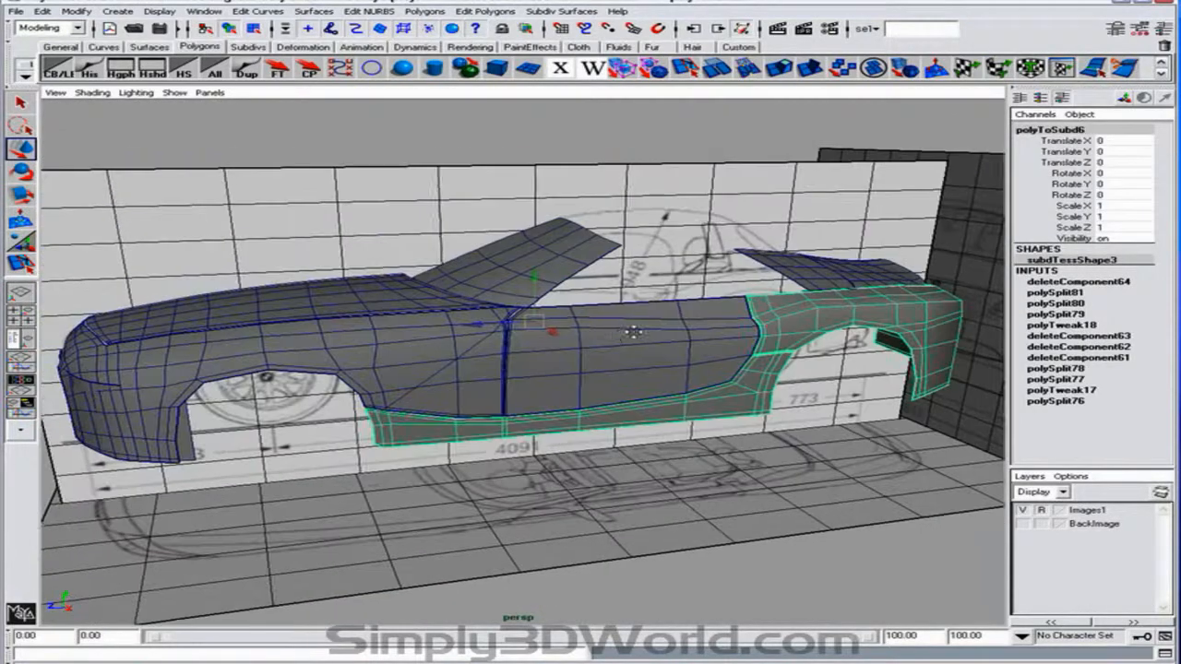
Convert the quarter panel, door and front fender to subdivision surfaces at display smoothness 3 and examine the door seams.
left_click(627, 70)
key("3")
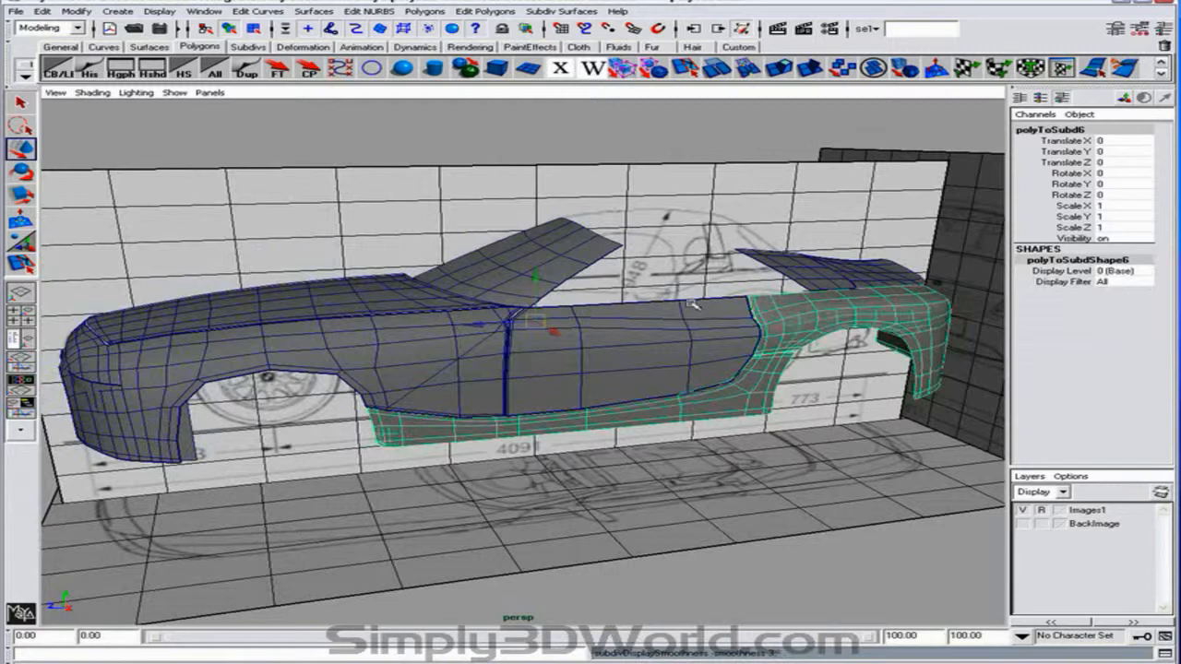
left_click(680, 337)
key("3")
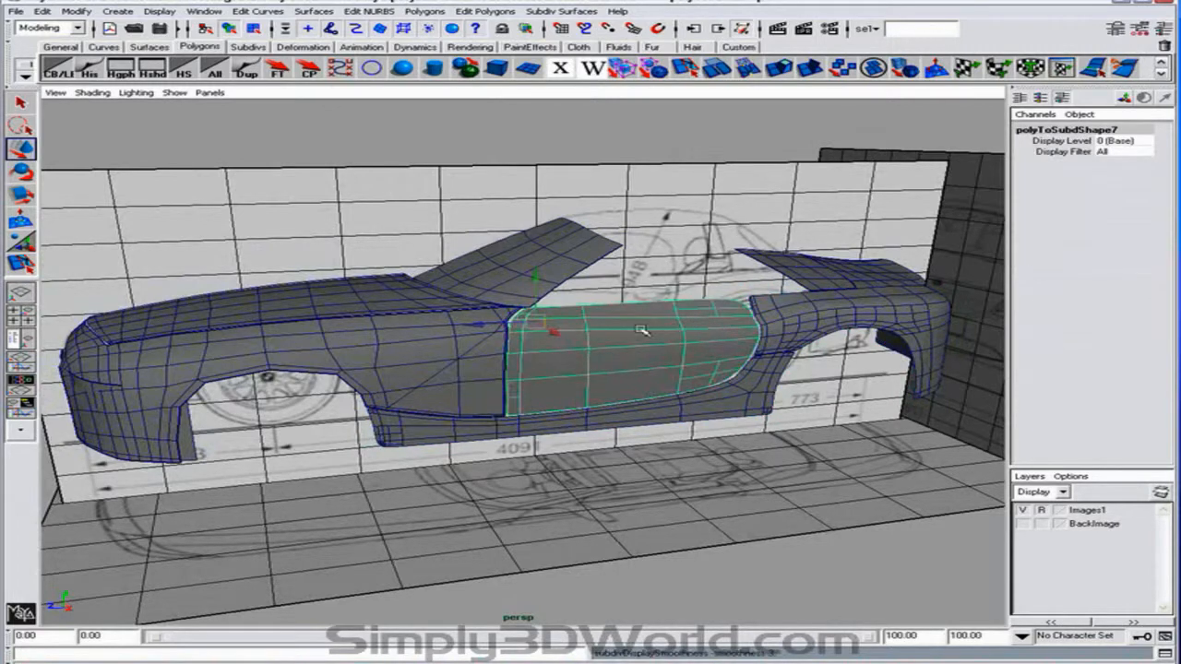
left_click(498, 356)
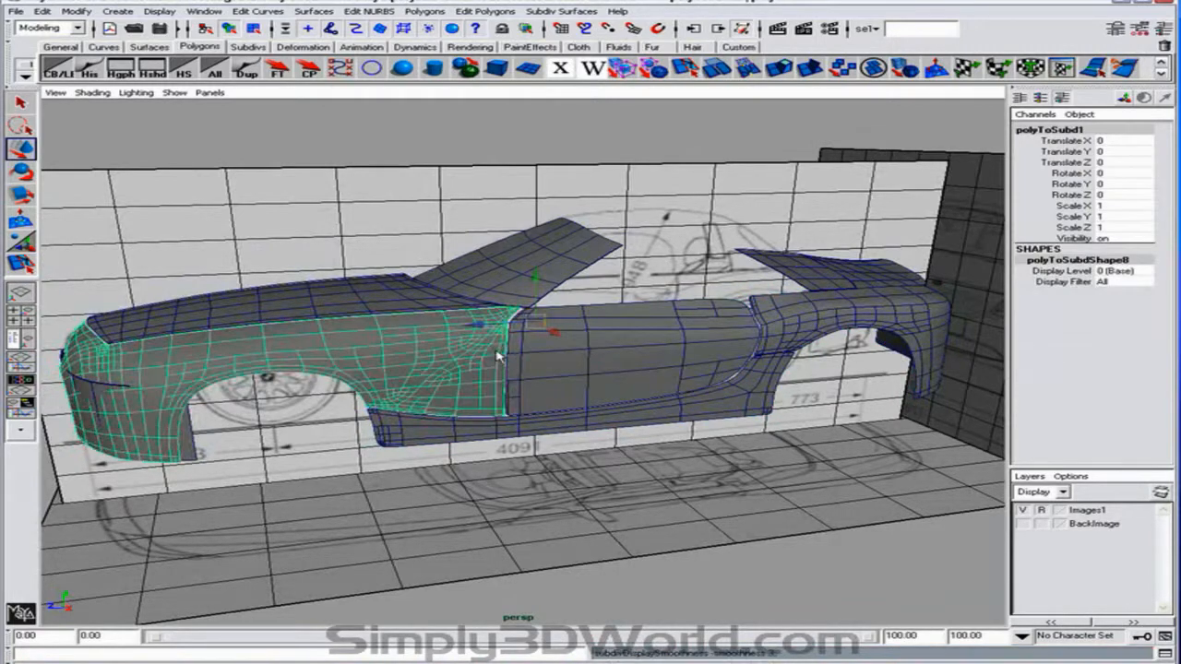
left_click(594, 161)
left_click_drag(714, 262, 651, 319, "alt")
scroll(651, 319, "up", 3)
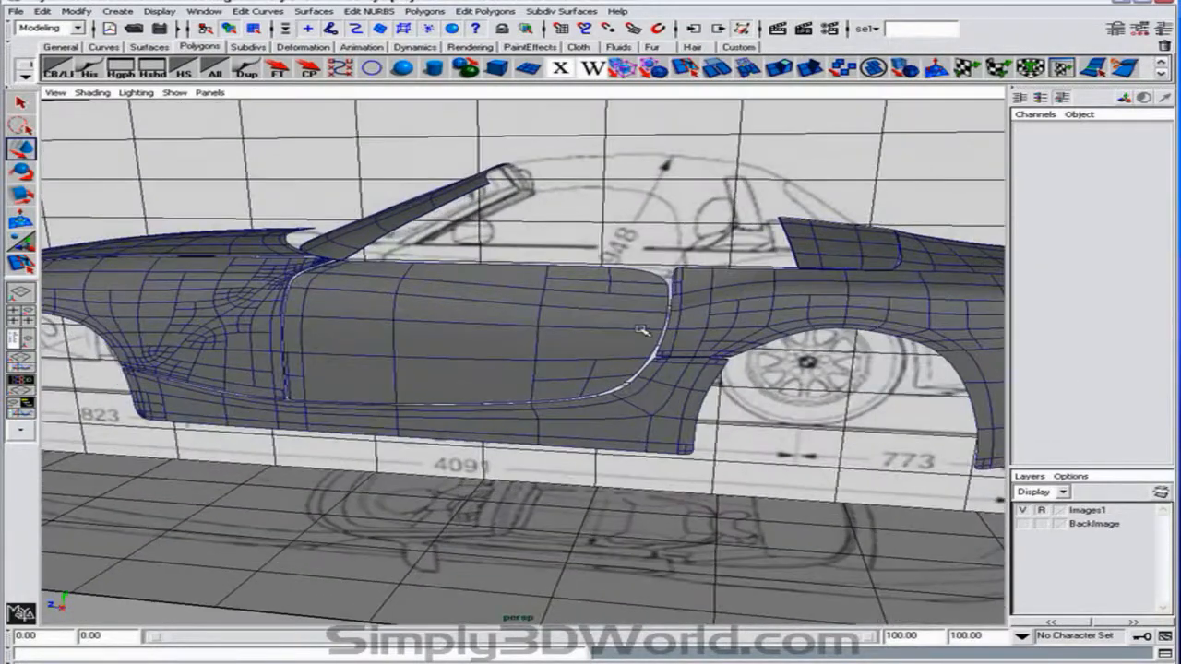
Convert the door, front fender and rear quarter panel from subdivision surfaces back to polygons.
left_click(662, 329)
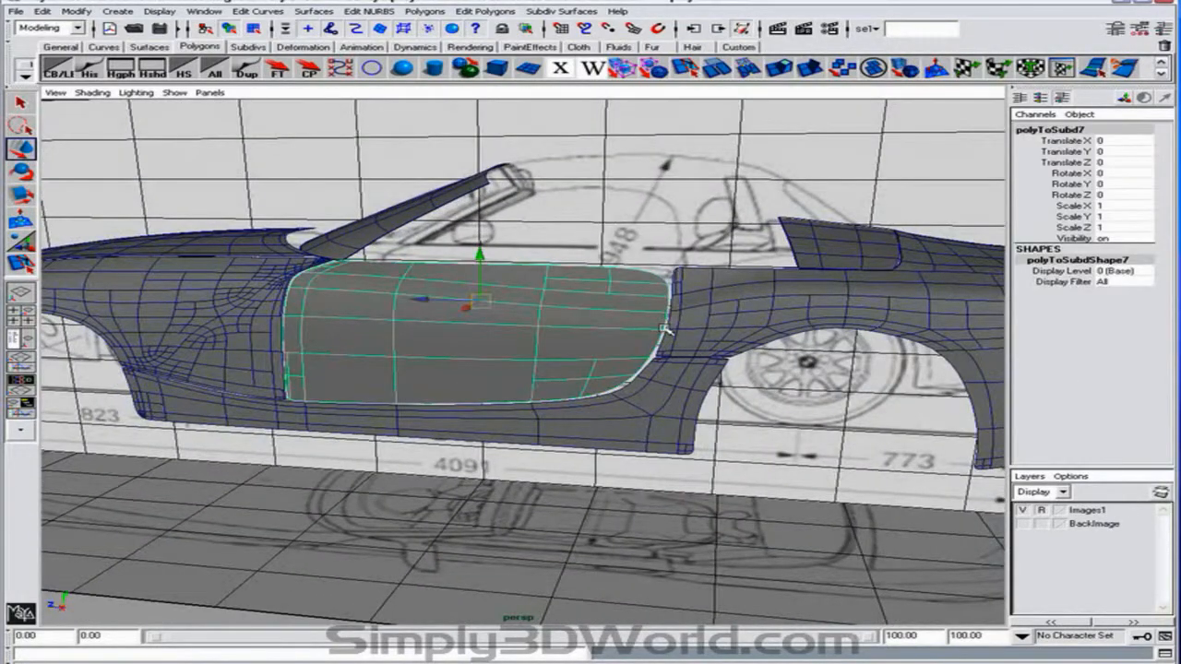
left_click(652, 66)
left_click(229, 286)
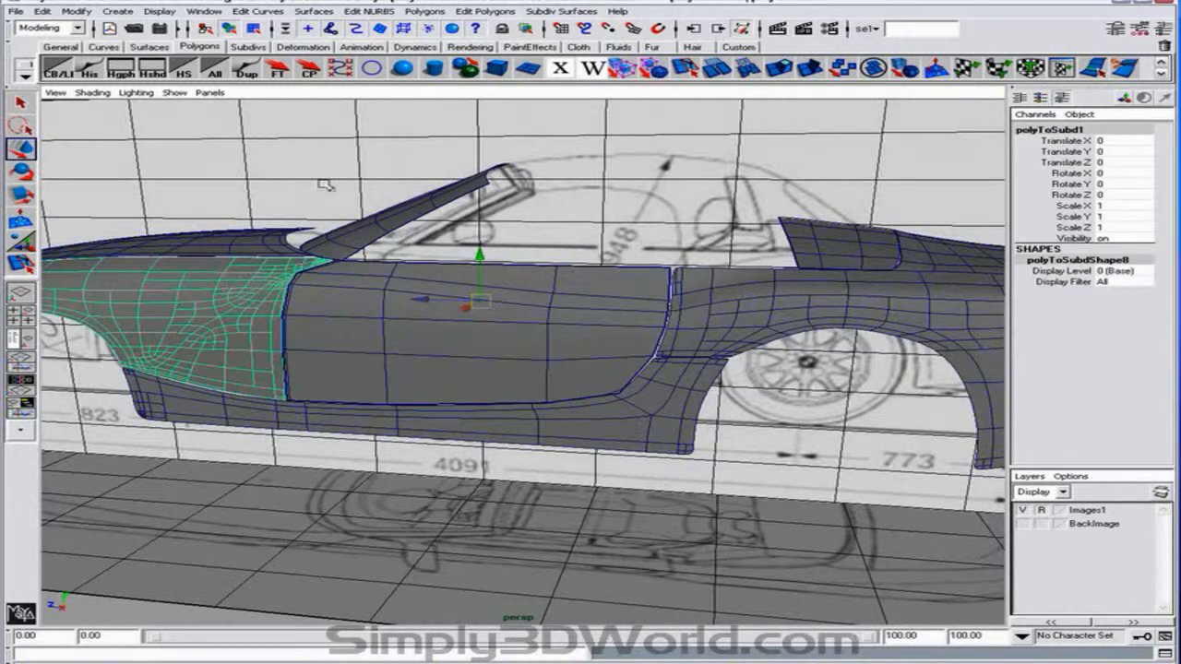
left_click(657, 68)
left_click(651, 405)
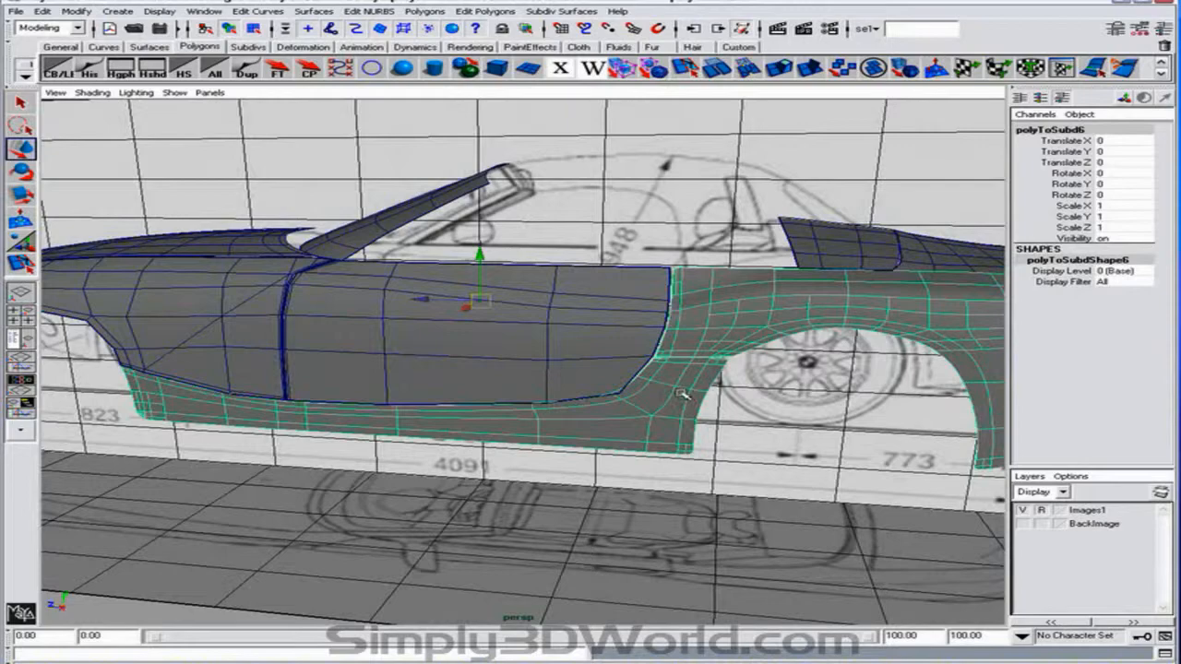
key("g")
Split the door's faces with a new edge row just inside its rear edge, from the top corner to the lower rear corner.
left_click(26, 265)
right_click_drag(468, 365, 773, 278, "alt")
left_click(804, 164)
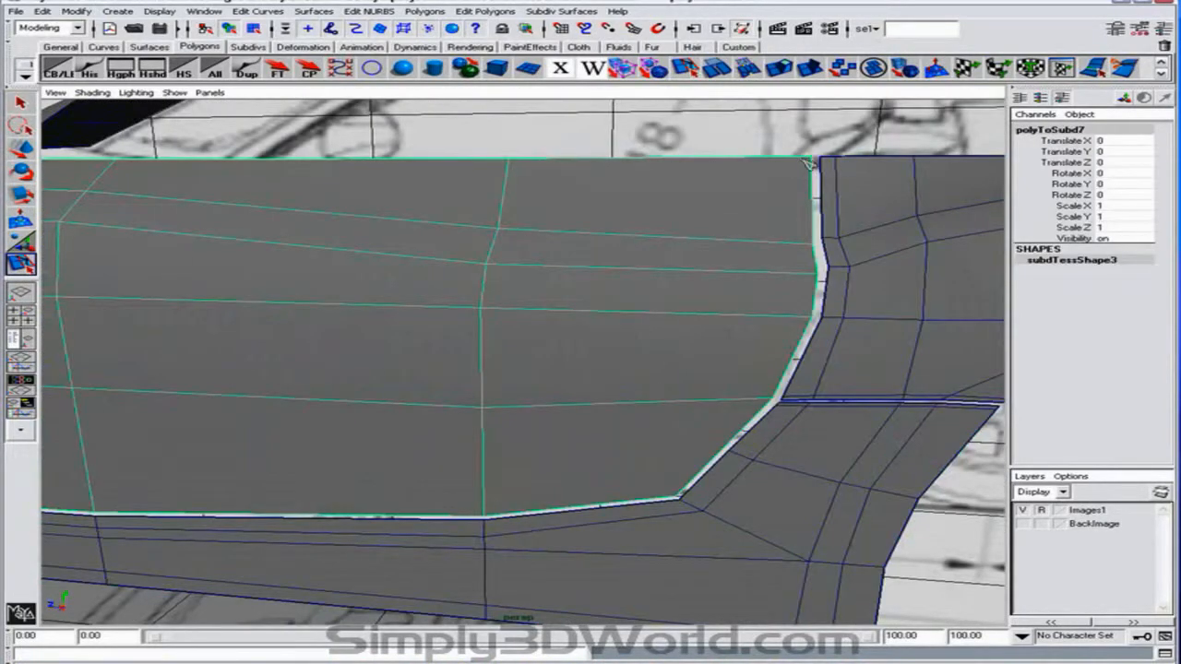
left_click_drag(806, 244, 804, 244)
left_click(763, 403)
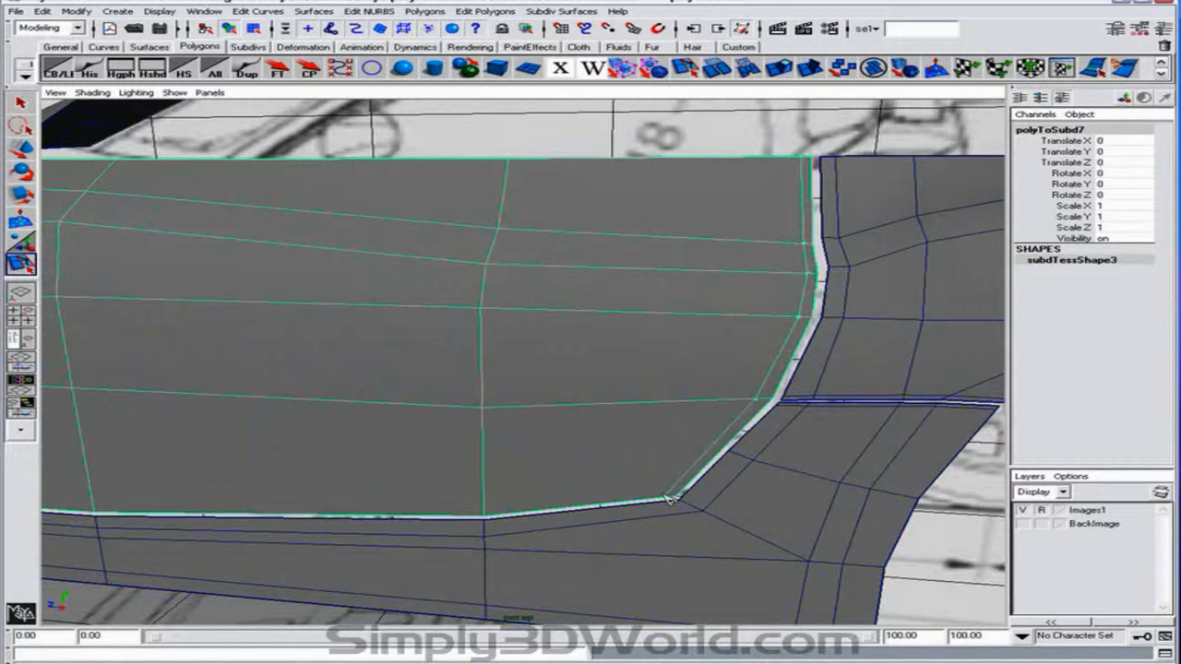
key("w")
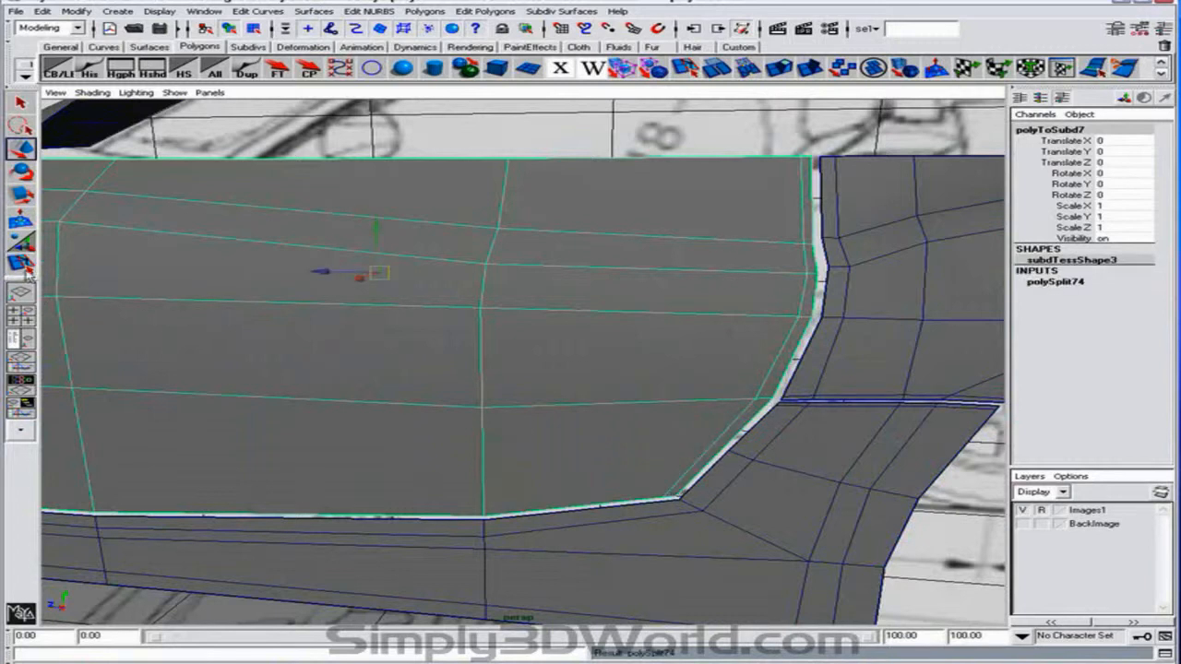
Split the door's faces with a new edge row just above its bottom edge, from the rear corner to the front corner.
key("y")
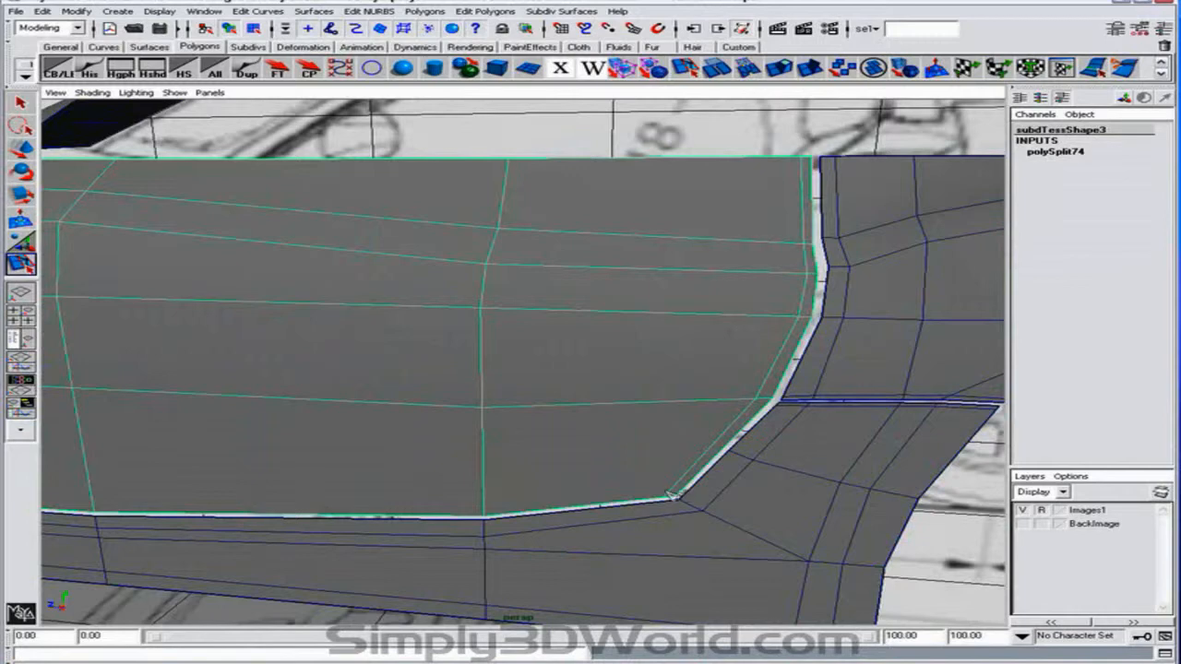
left_click(491, 511)
middle_click_drag(387, 482, 617, 405, "alt")
left_click(636, 392)
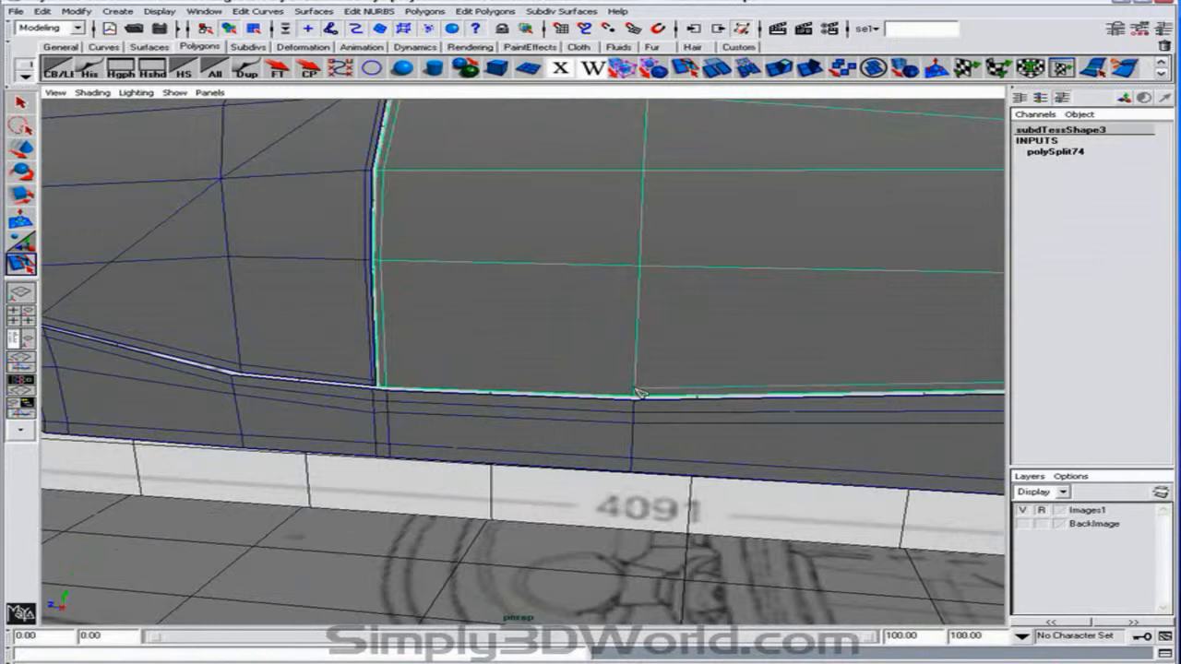
left_click(389, 386)
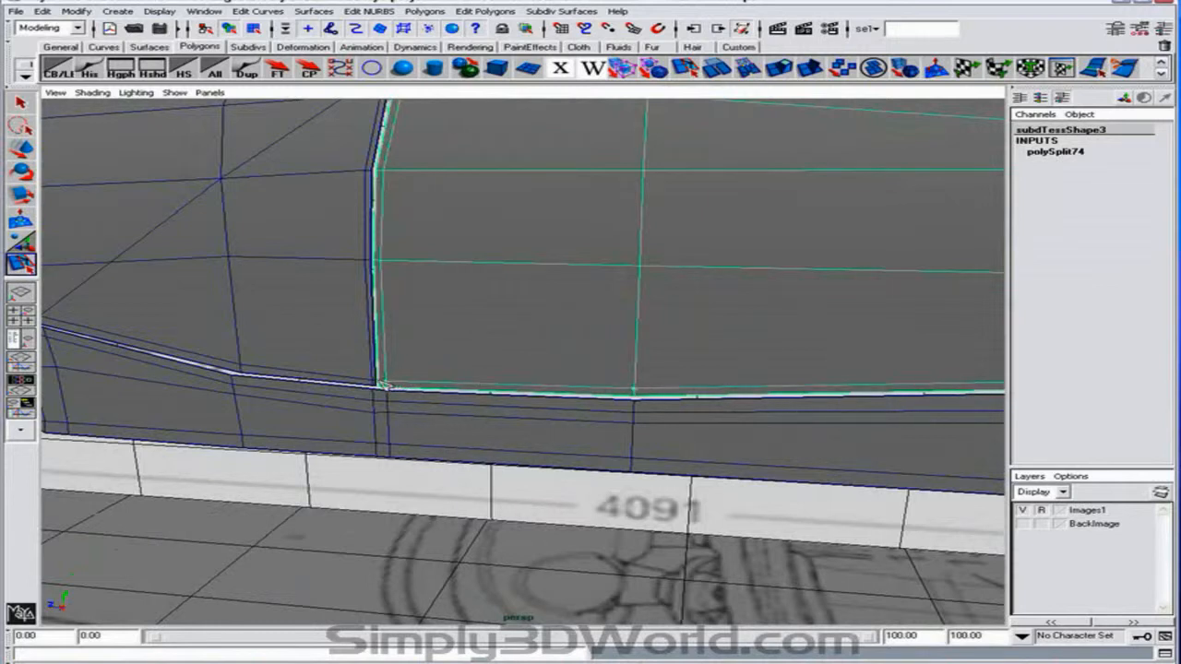
key("w")
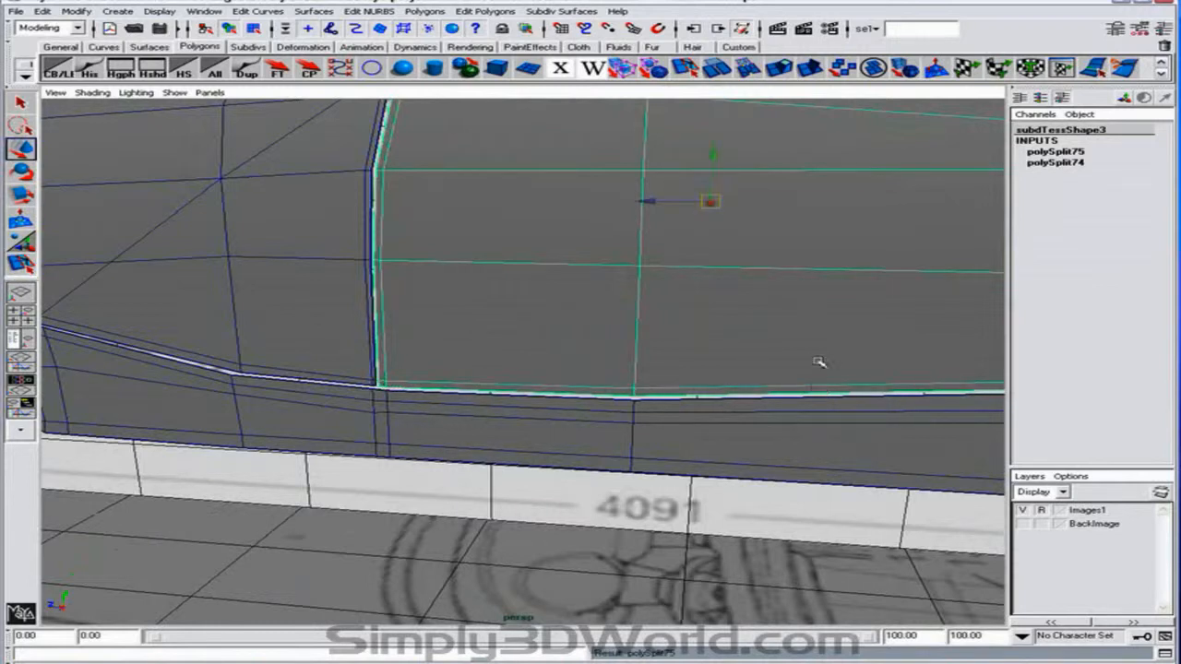
Convert the door to a subdivision surface, examine its edges in perspective, and convert it back to polygons.
right_click_drag(817, 360, 535, 327, "alt")
middle_click_drag(535, 327, 513, 358, "alt")
left_click(627, 71)
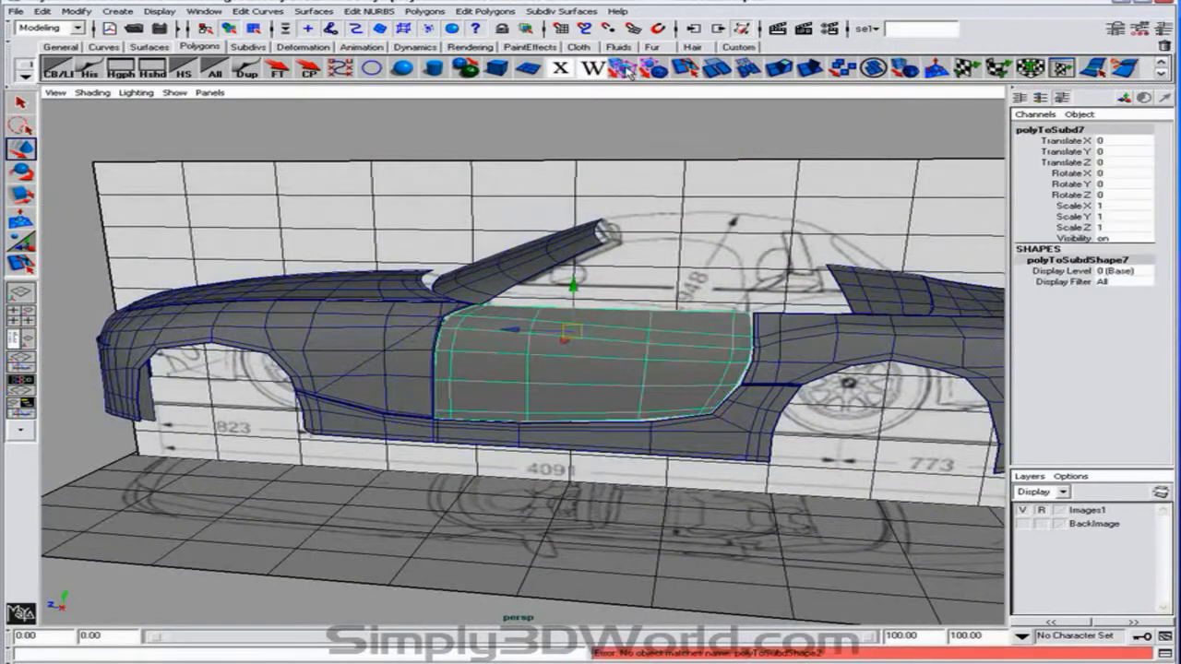
left_click_drag(753, 359, 856, 323, "alt")
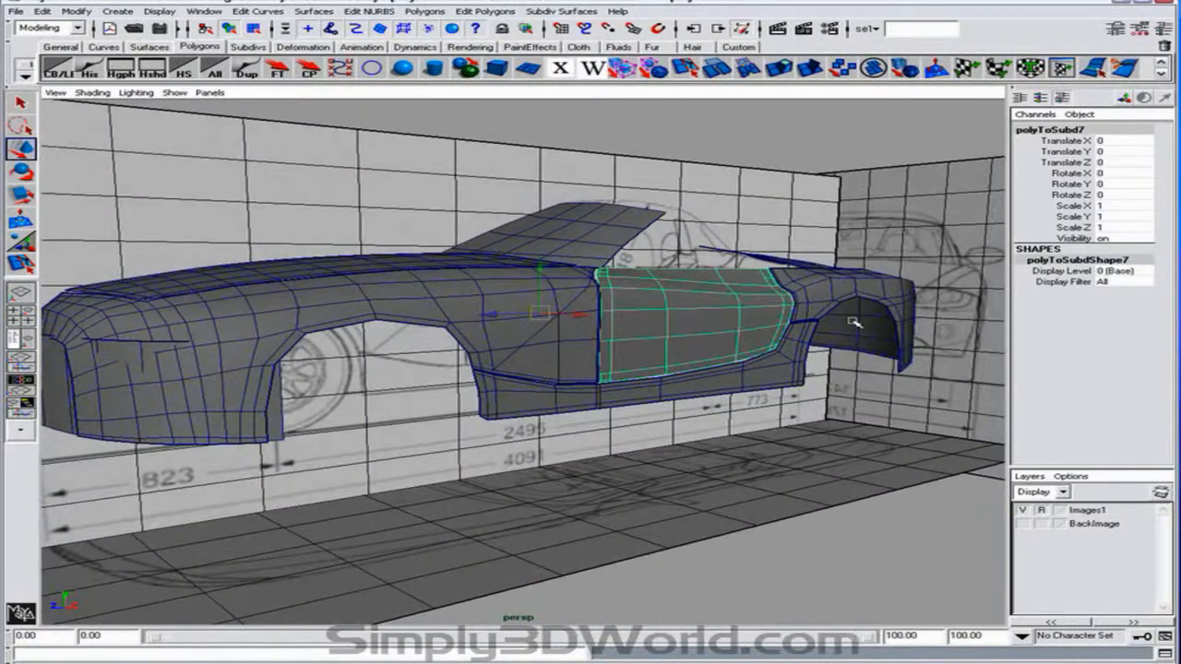
key("F8")
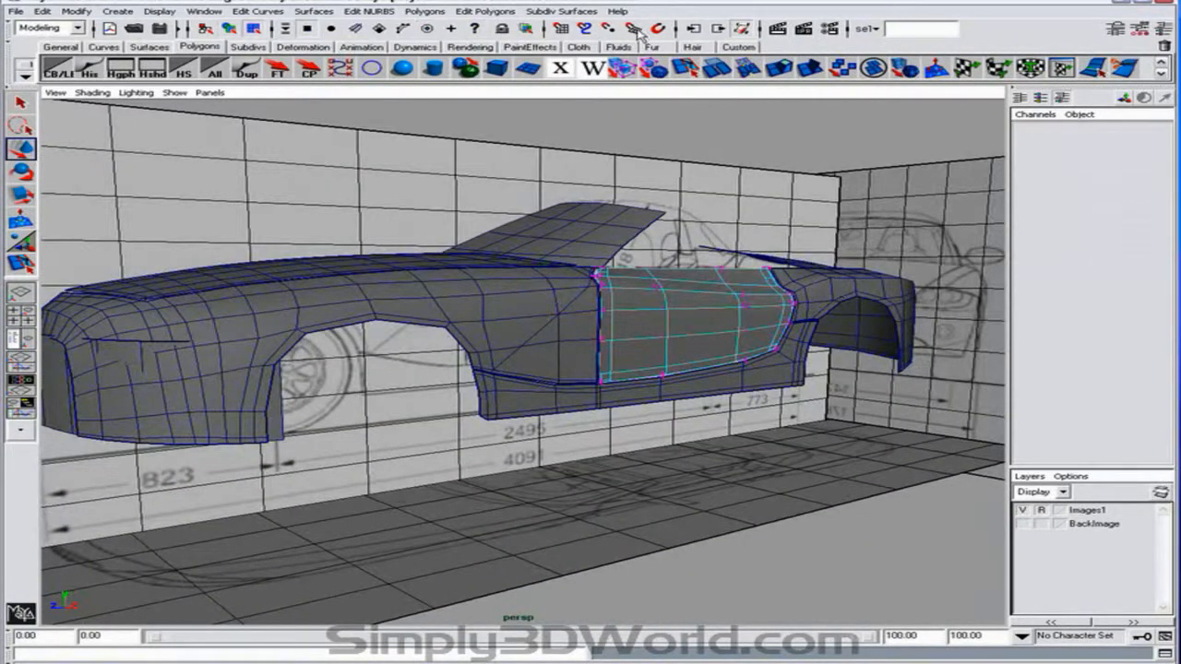
key("F8")
left_click(655, 70)
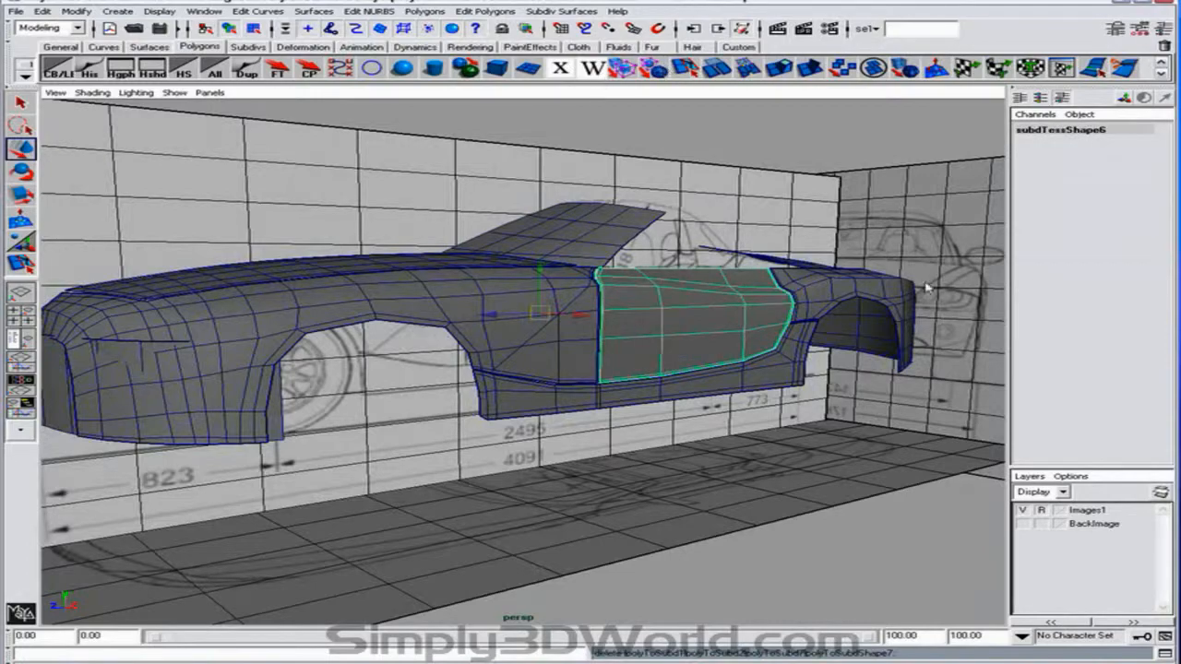
In the top view, split the front fender's faces along the blueprint's headlight outline, from the hood corner toward the fender's outer side.
left_click_drag(999, 367, 901, 381, "alt")
left_click_drag(701, 372, 778, 425, "alt")
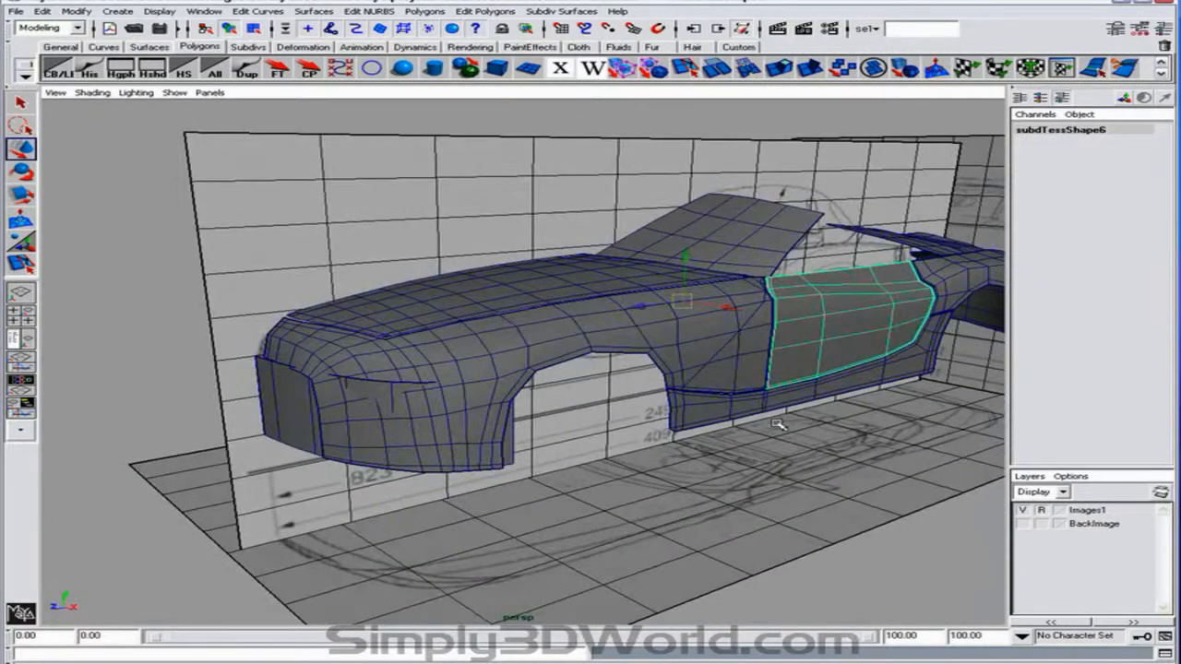
left_click(420, 426)
key("space")
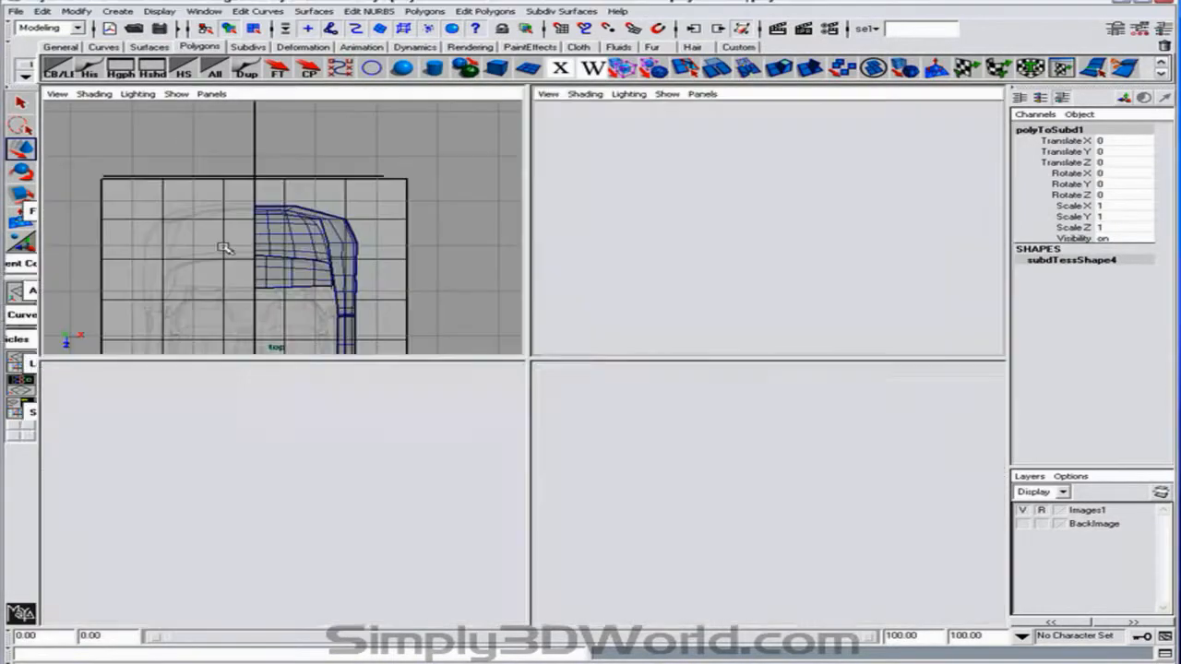
key("space")
middle_click_drag(451, 208, 402, 104, "alt")
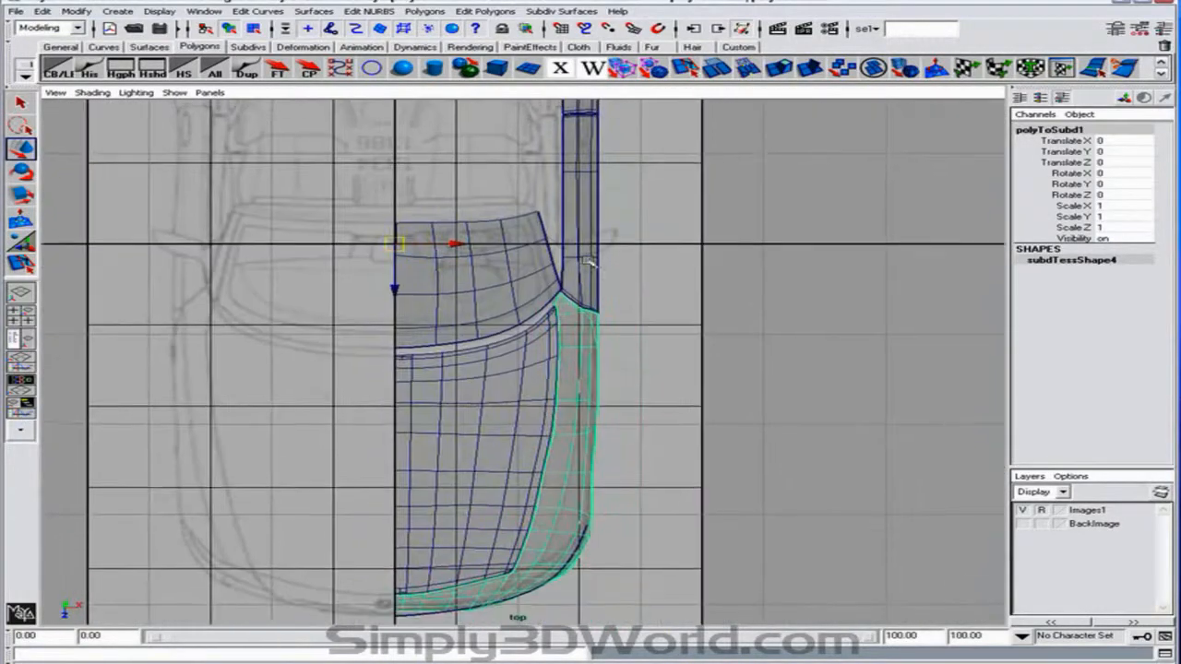
middle_click_drag(664, 472, 665, 293, "alt")
right_click_drag(664, 292, 908, 379, "alt")
middle_click_drag(908, 379, 798, 336, "alt")
right_click_drag(797, 336, 890, 369, "alt")
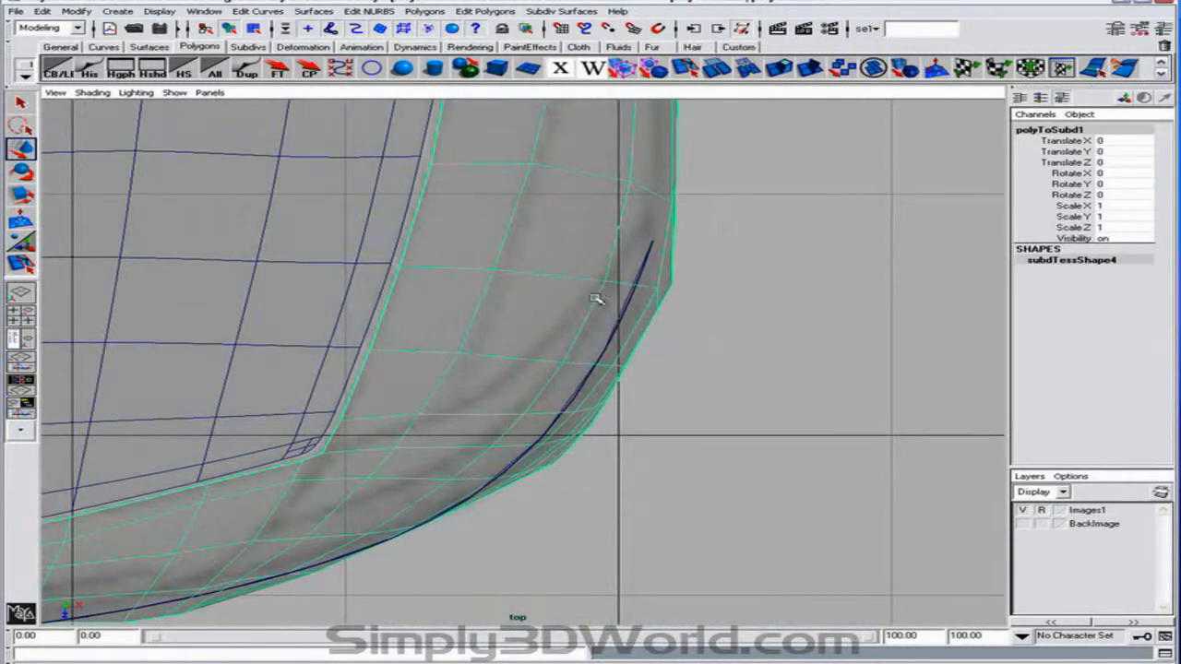
right_click_drag(593, 300, 711, 316, "alt")
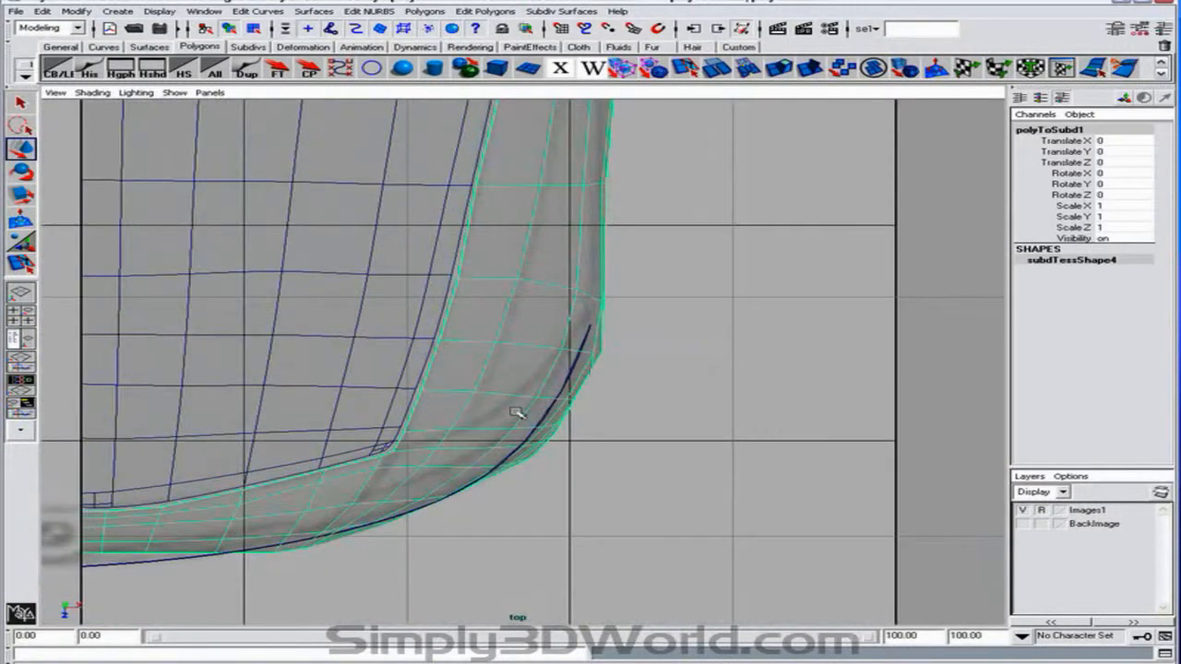
left_click(22, 263)
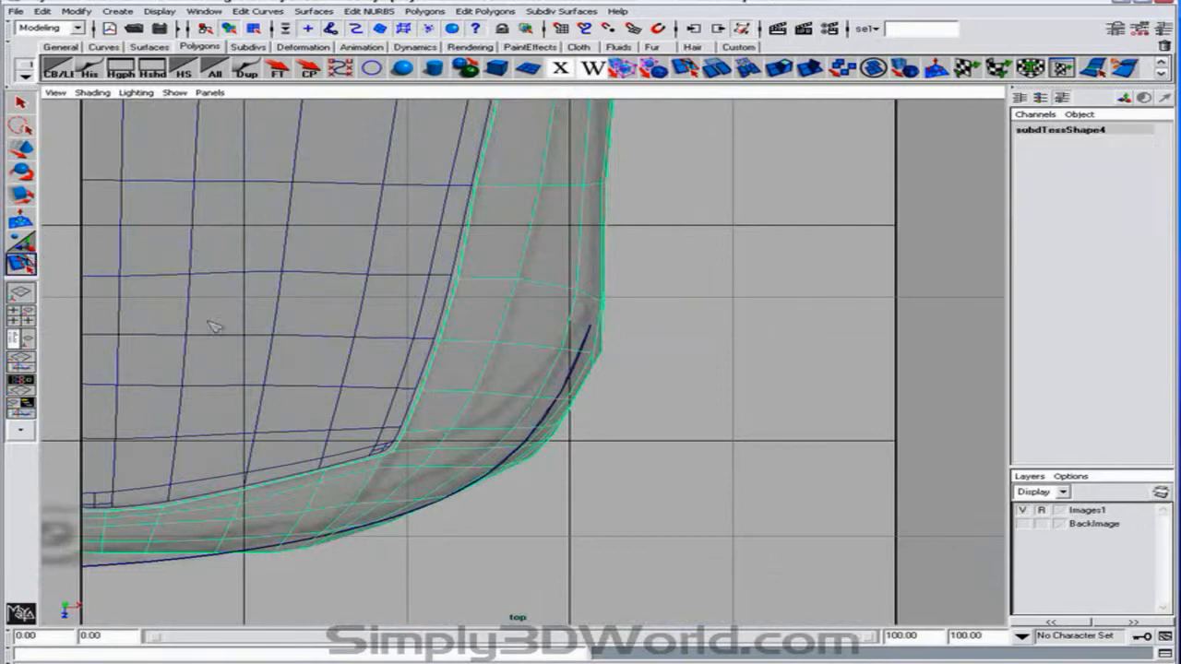
right_click_drag(425, 450, 665, 474, "alt")
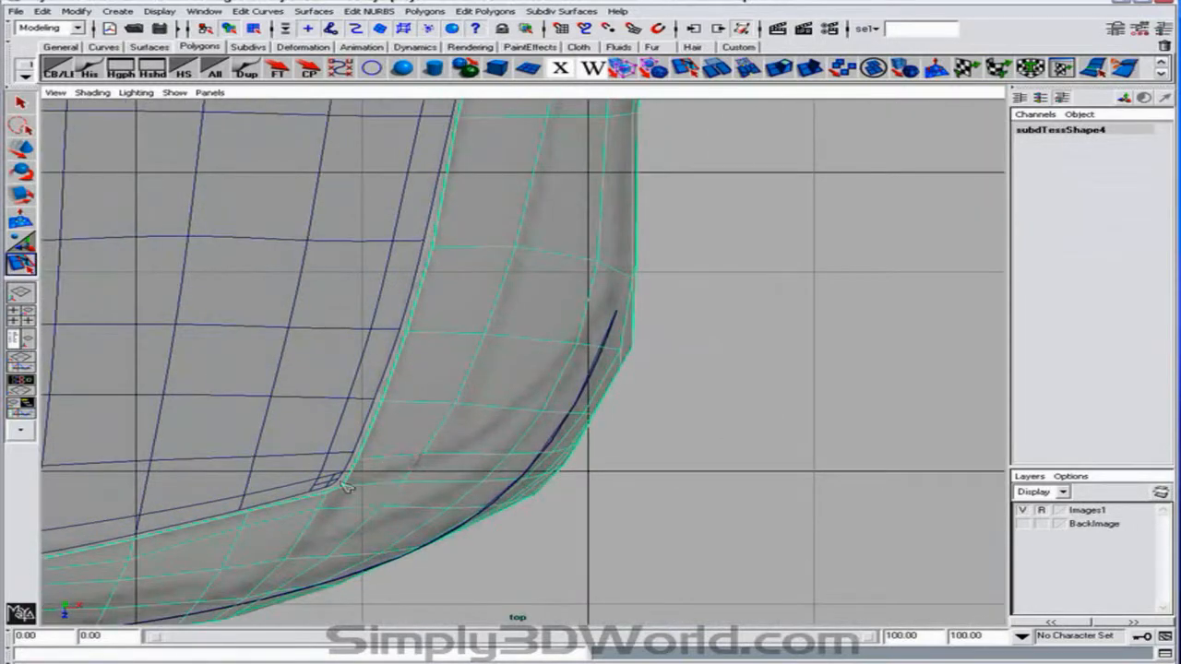
left_click(418, 461)
key("Return")
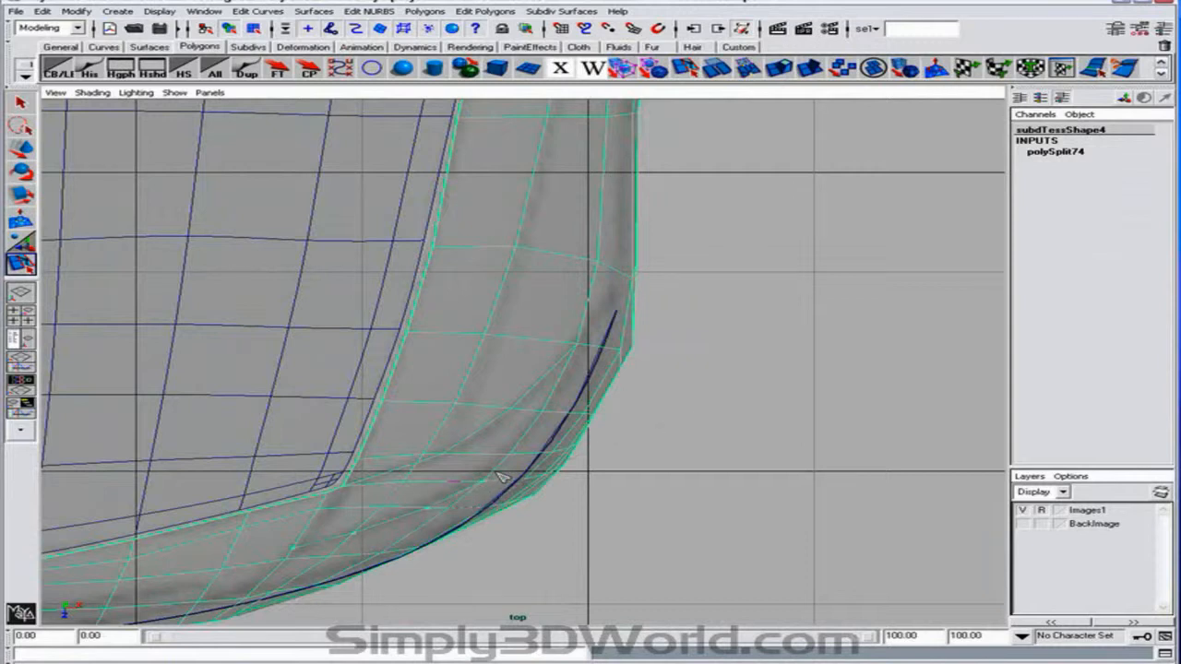
key("w")
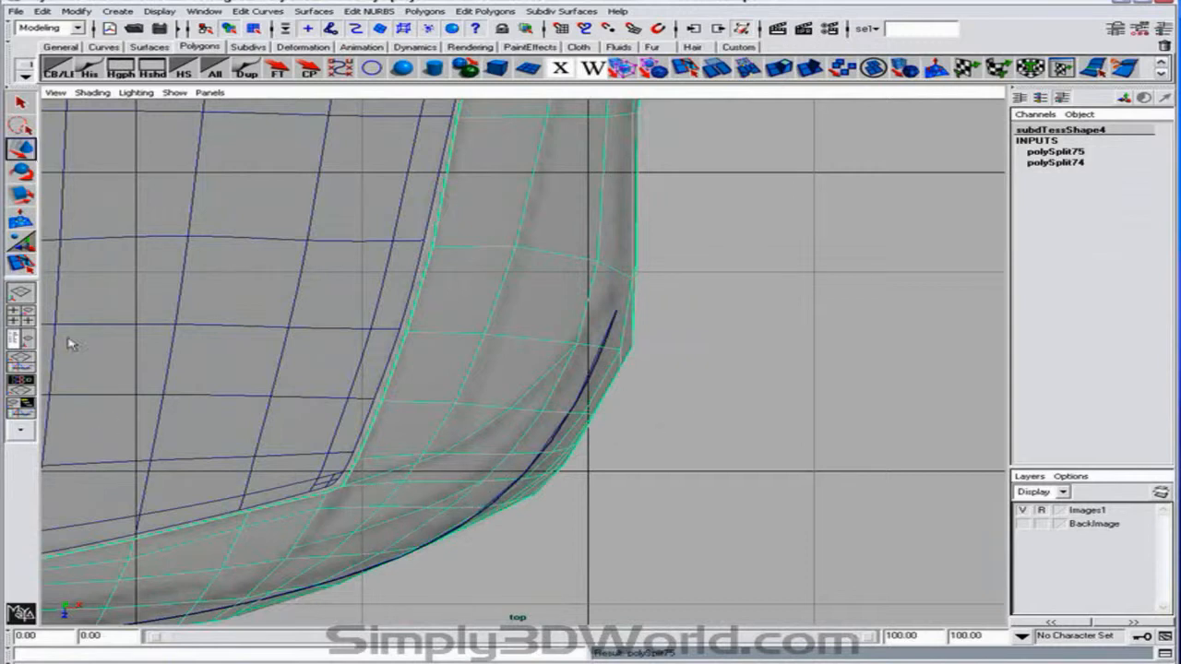
Split the fender's faces from the hood corner forward along the headlight's inner outline in the top view.
left_click(21, 263)
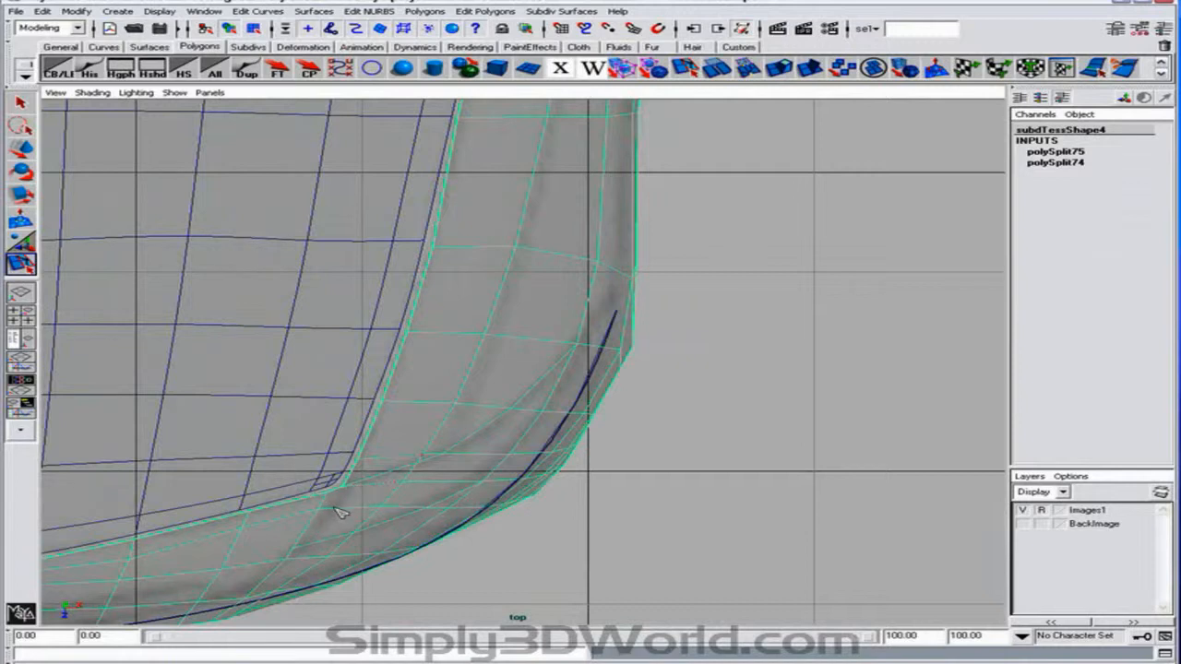
key("Delete")
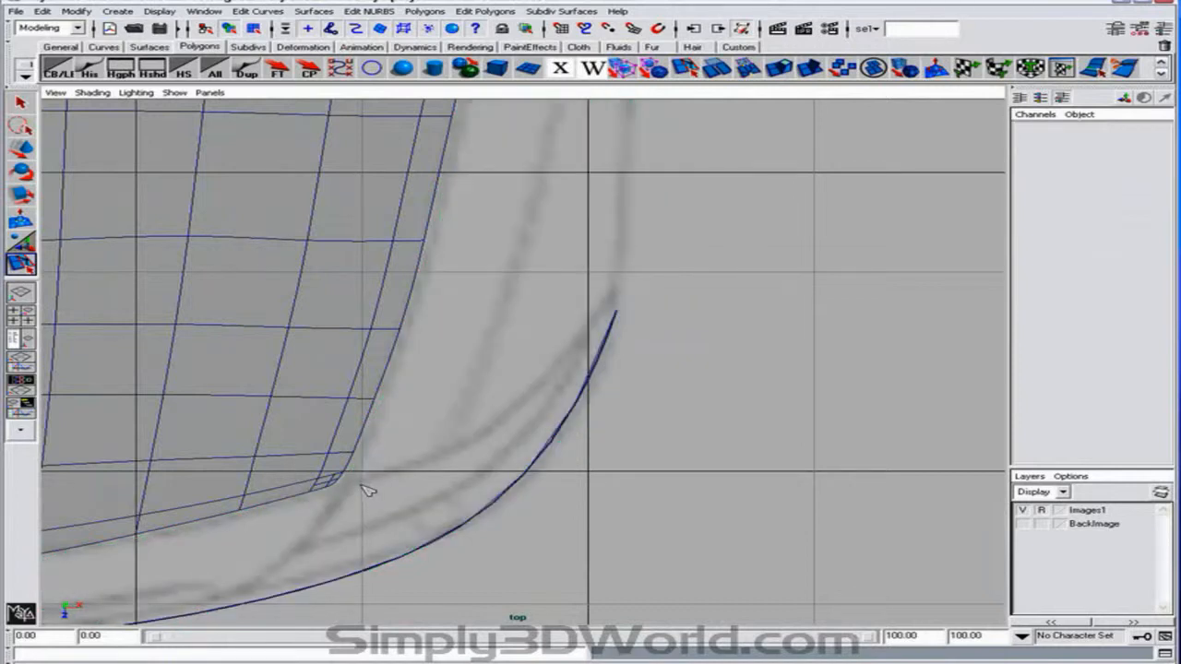
key("ctrl+z")
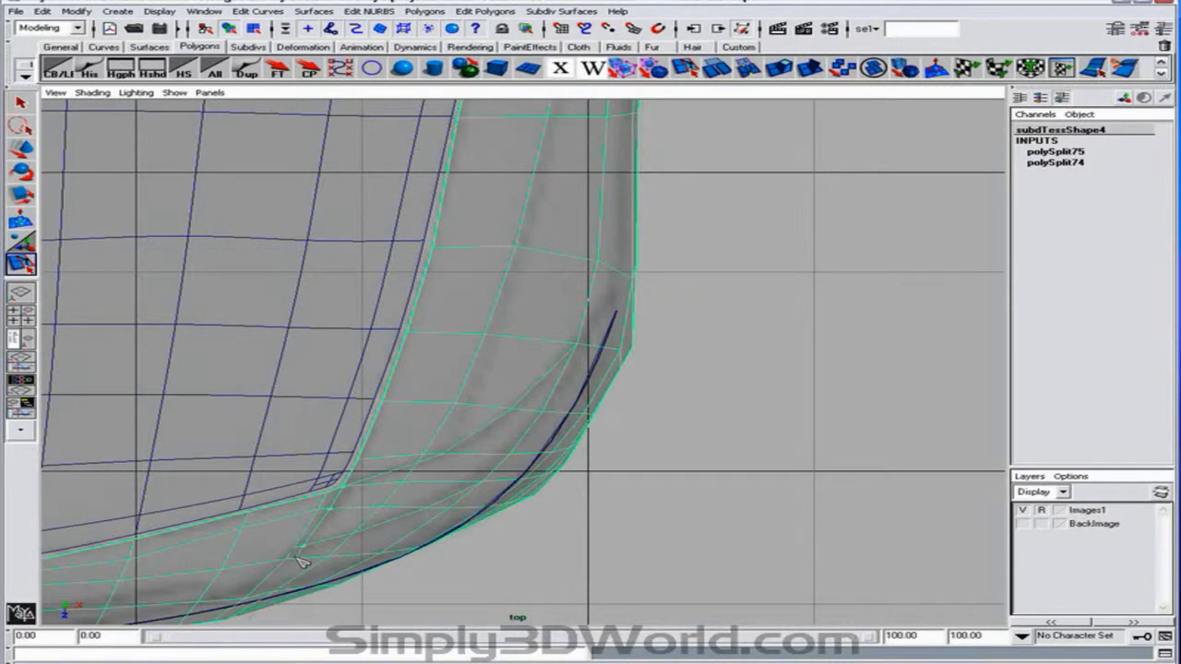
key("w")
In the side view, split the fender's faces along the headlight's upper outline behind the front corner.
key("space")
key("space")
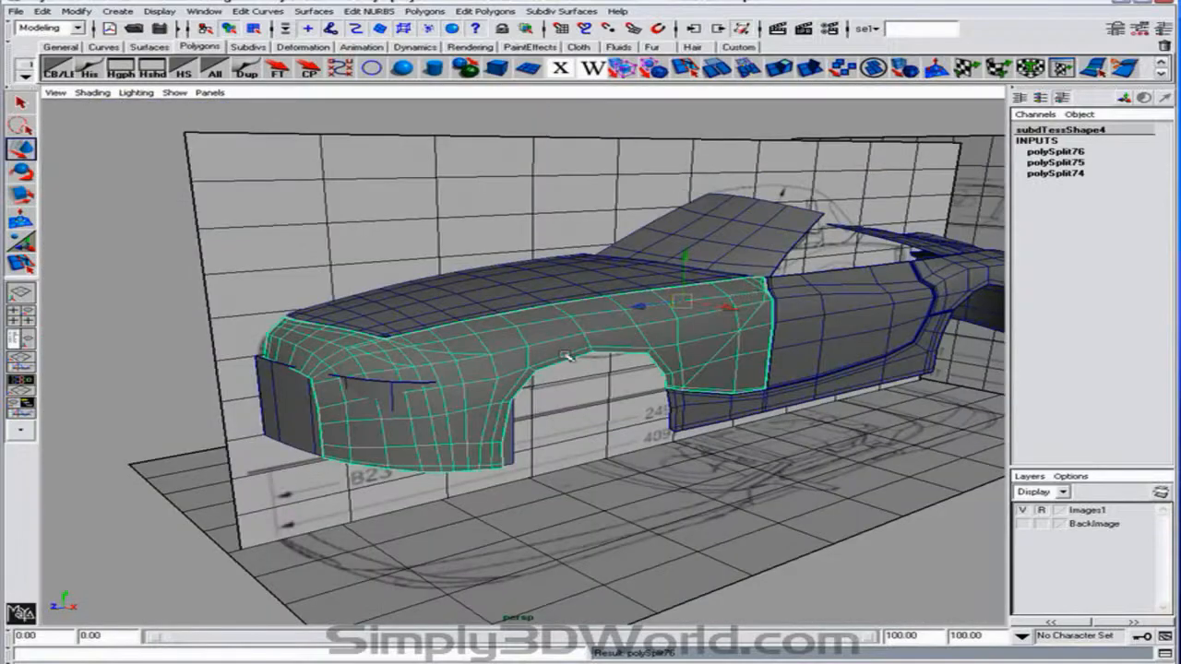
mouse_move(487, 400)
left_mouse_down("alt")
mouse_move(563, 412)
mouse_move(471, 402)
left_mouse_up("alt")
key("space")
key("space")
right_click_drag(672, 540, 603, 532, "alt")
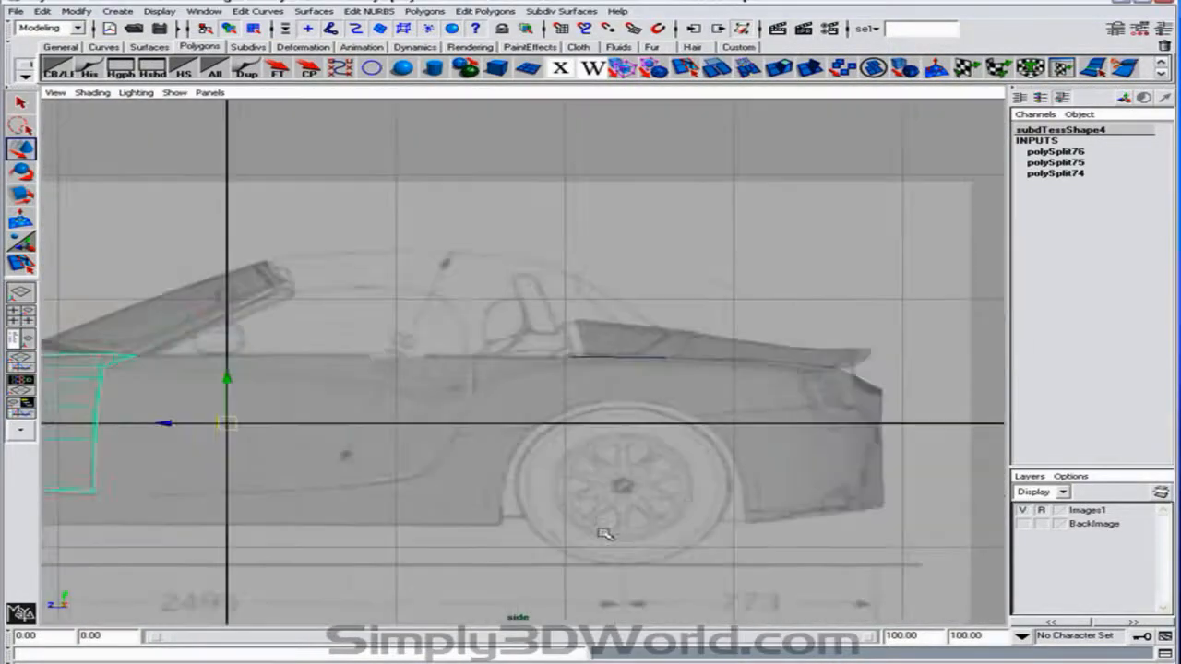
middle_click_drag(581, 530, 1000, 515, "alt")
middle_click_drag(453, 412, 817, 449, "alt")
middle_click_drag(509, 423, 621, 422, "alt")
right_click_drag(715, 472, 881, 484, "alt")
middle_click_drag(695, 484, 714, 452, "alt")
right_click_drag(509, 424, 670, 472, "alt")
middle_click_drag(568, 457, 498, 402, "alt")
left_click(20, 263)
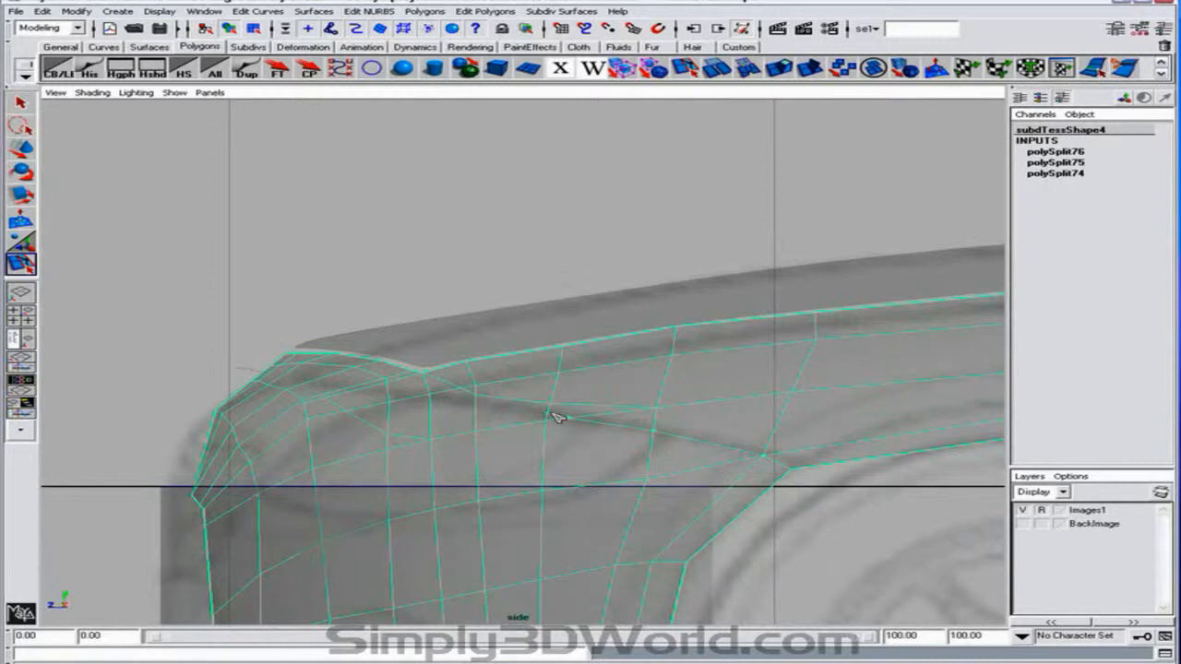
key("w")
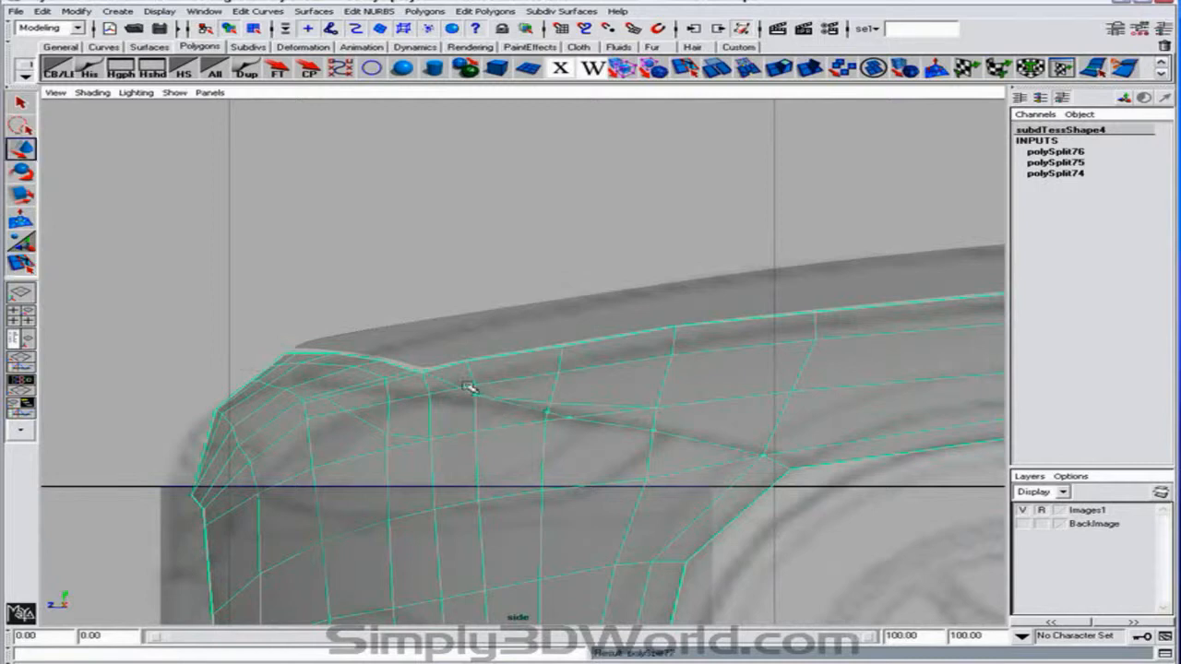
Delete the redundant edges just above the new headlight cut on the fender's side.
left_click(528, 402)
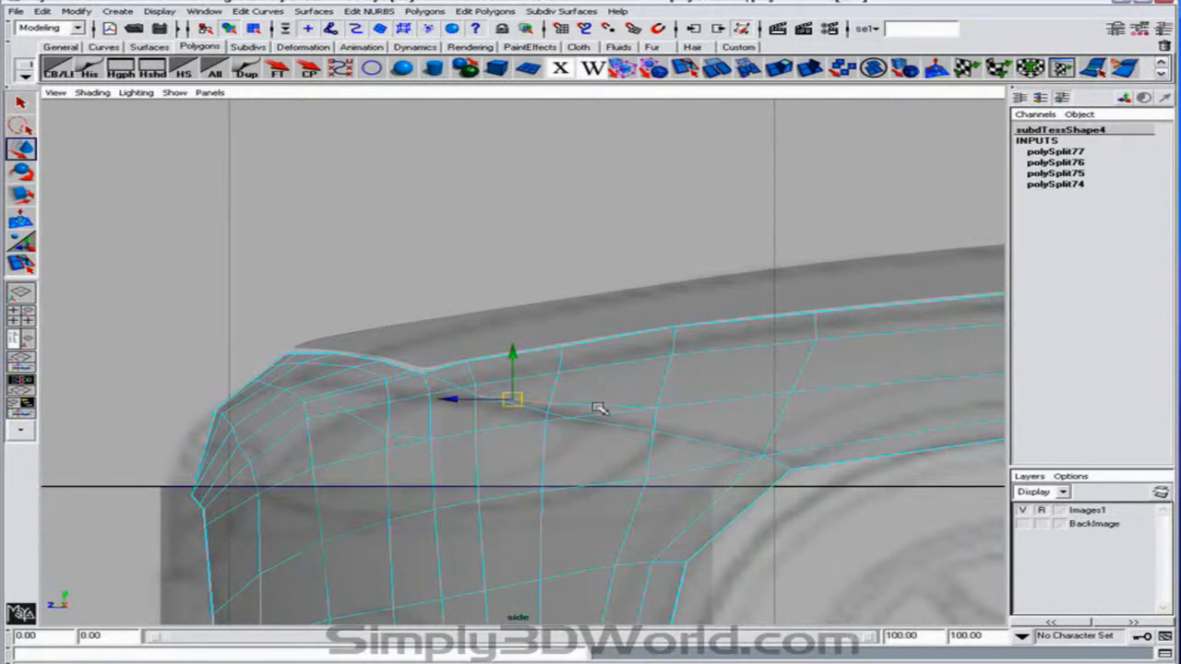
middle_click_drag(598, 408, 648, 404)
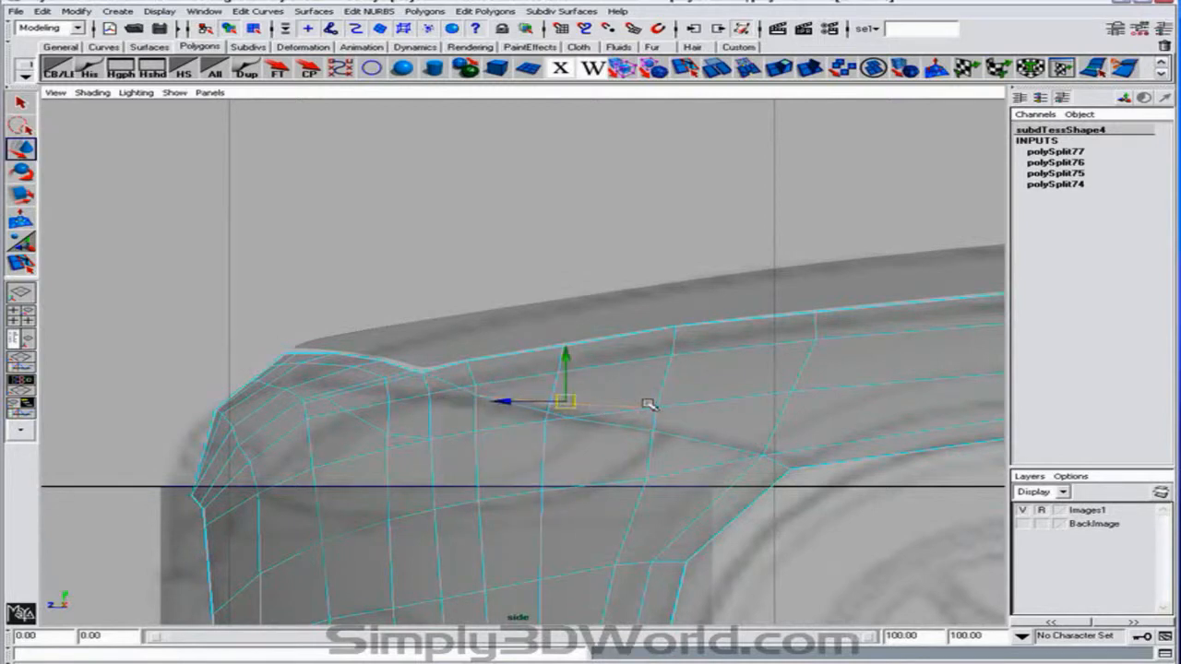
left_click(707, 414)
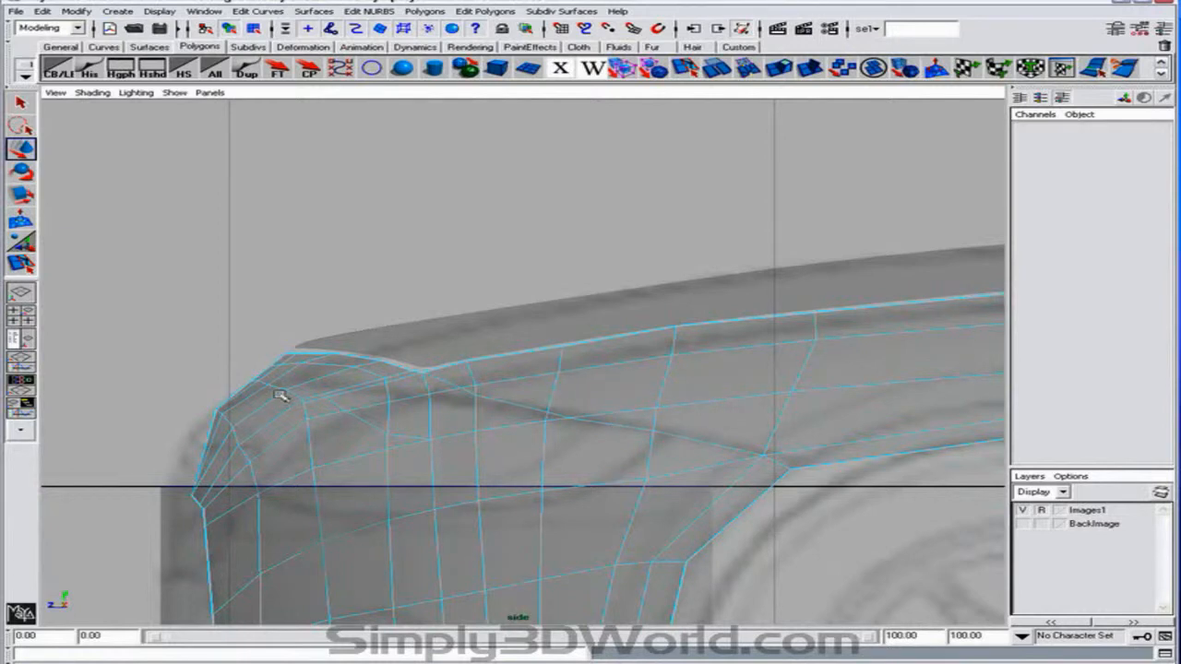
Merge the close vertices on the headlight's upper outline and raise the merged vertex slightly to follow the blueprint.
left_click(467, 387)
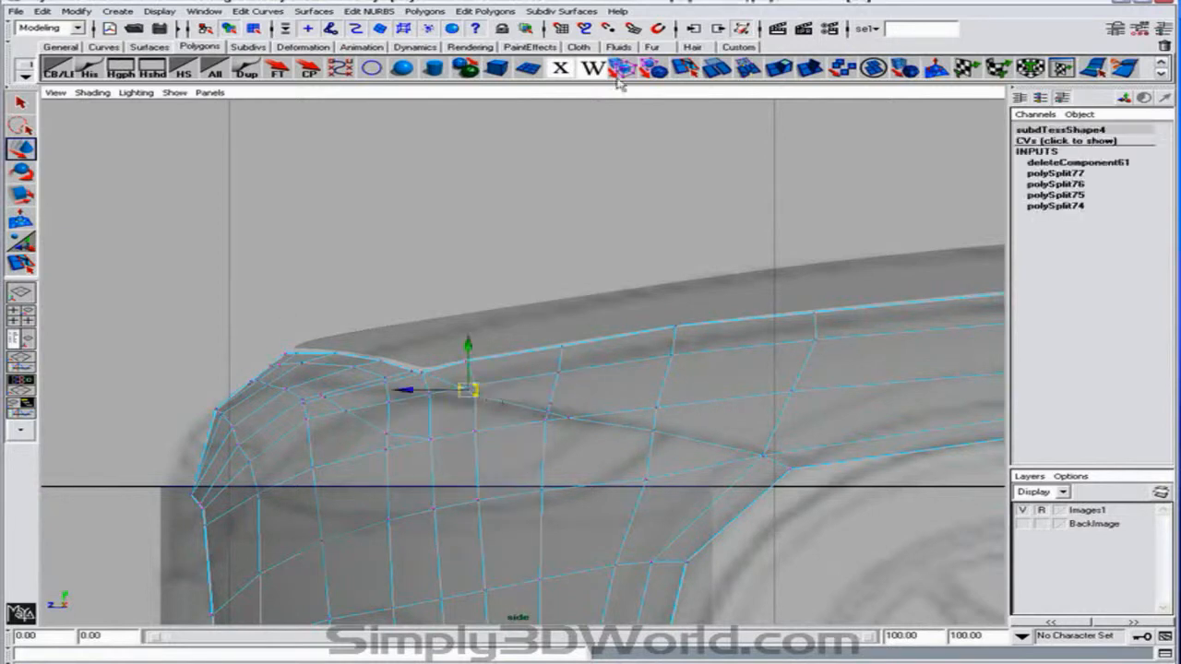
left_click(748, 68)
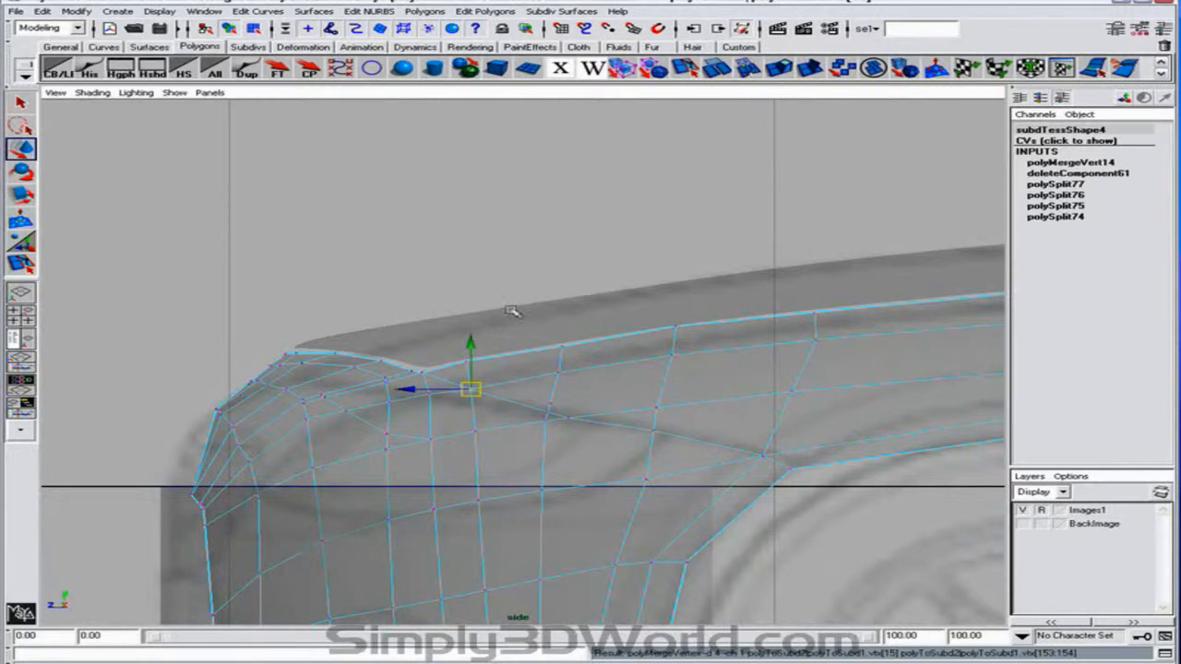
left_click_drag(472, 342, 471, 340)
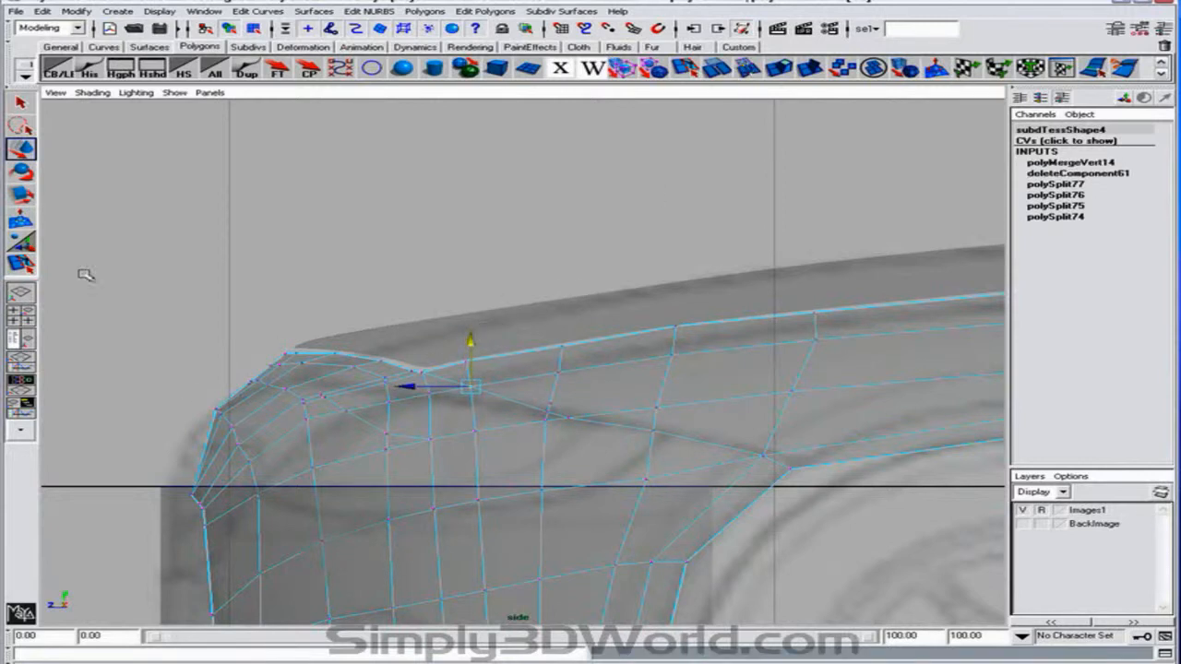
Split the fender's faces along the headlight's lower outline in the side view, ending near the front corner.
left_click(20, 264)
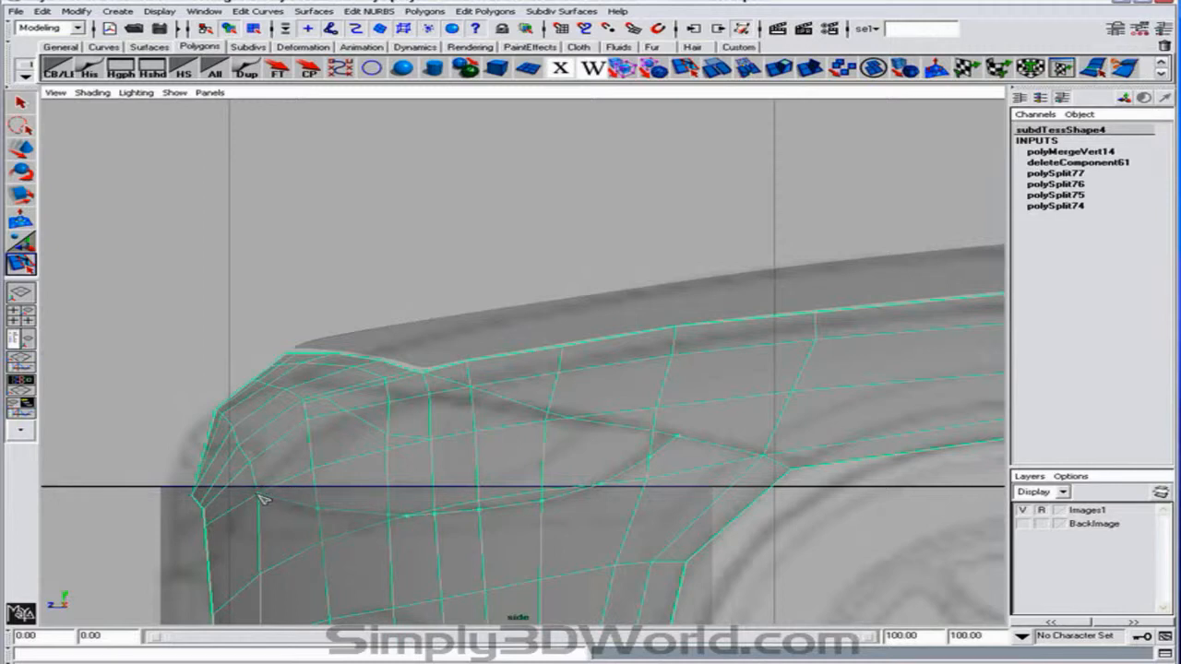
key("Return")
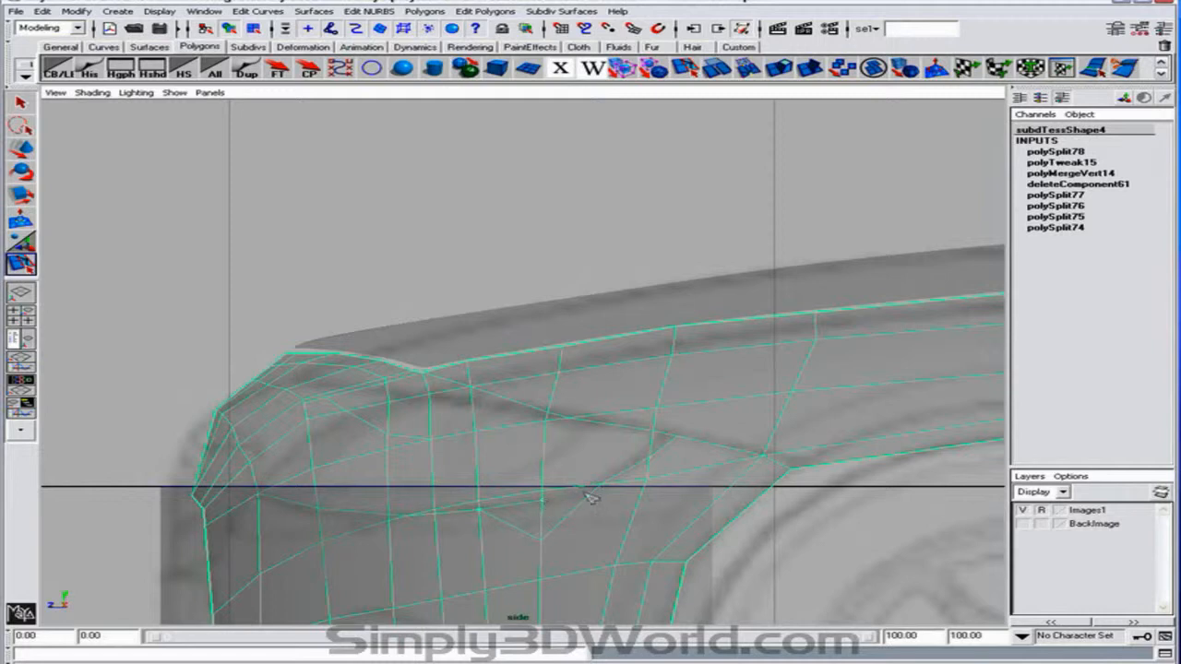
Split the fender's faces along the front part of the headlight's upper outline, from the front corner back over the lamp.
key("Return")
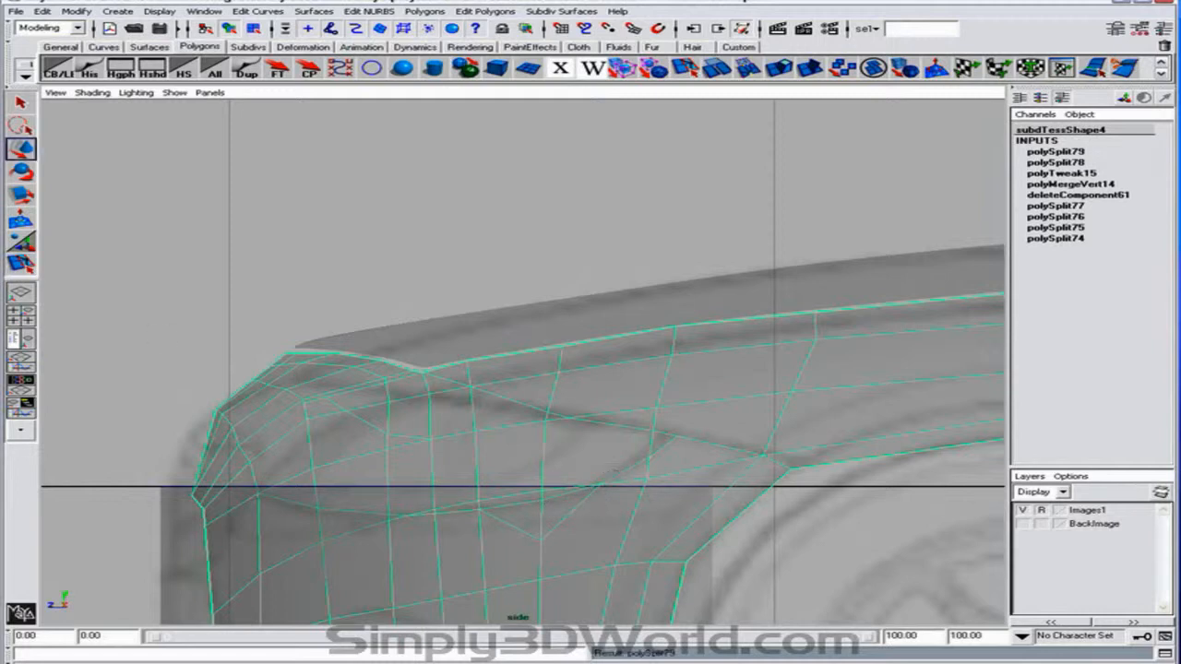
left_click(22, 265)
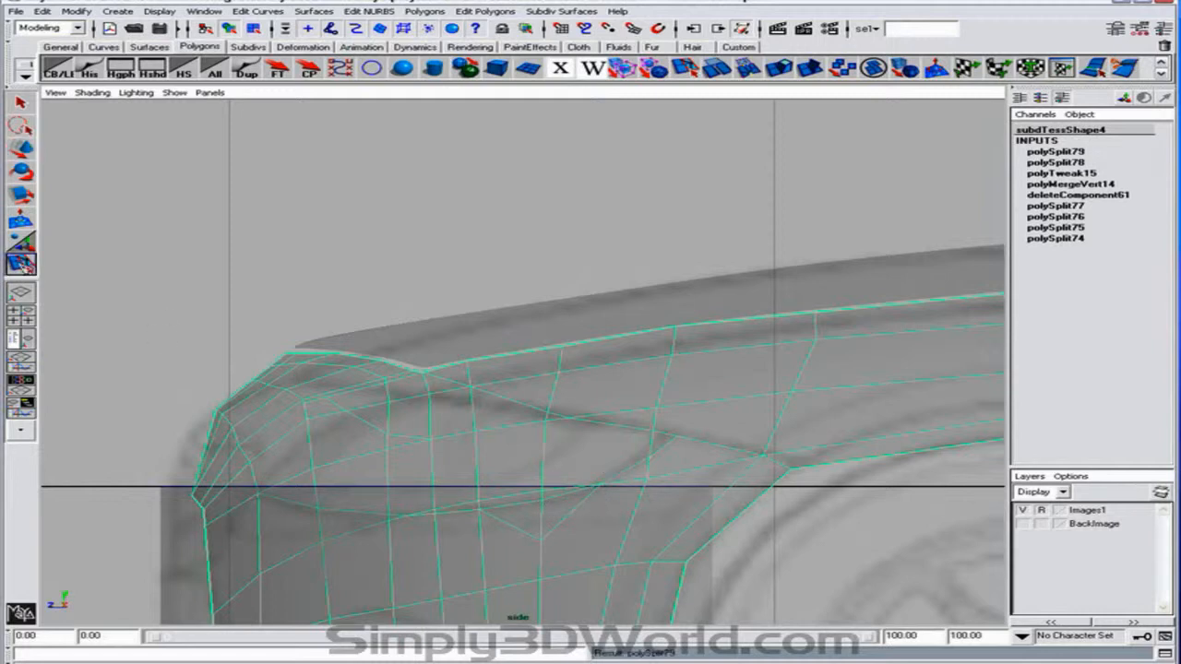
left_click(364, 407)
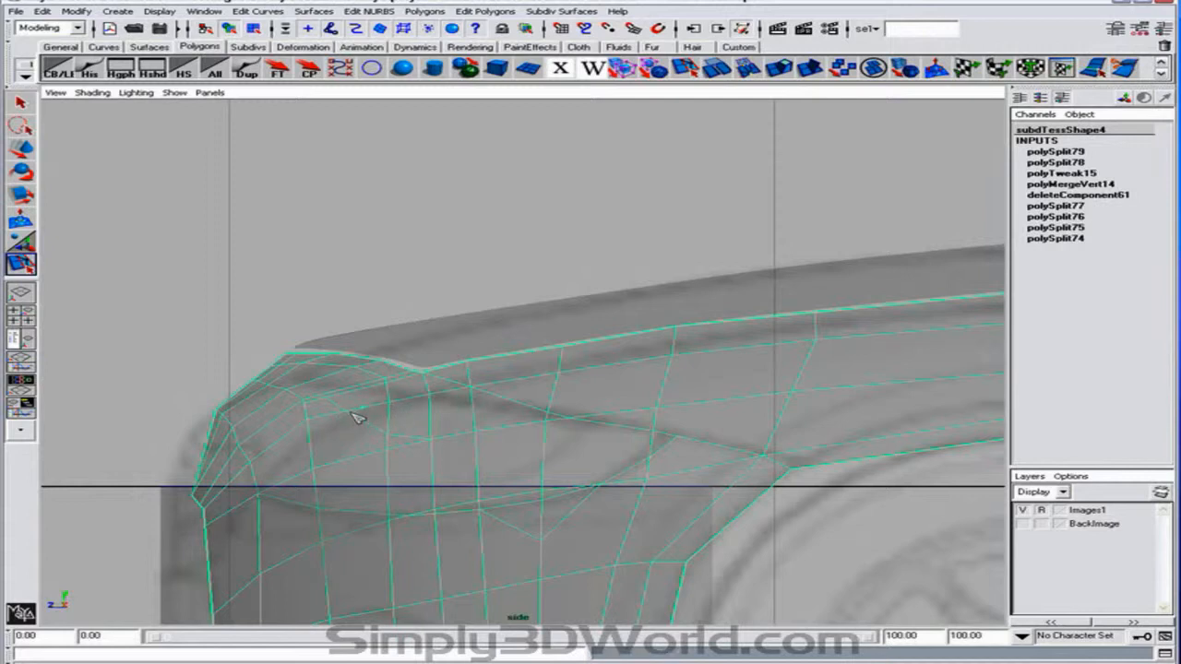
left_click(310, 434)
key("Return")
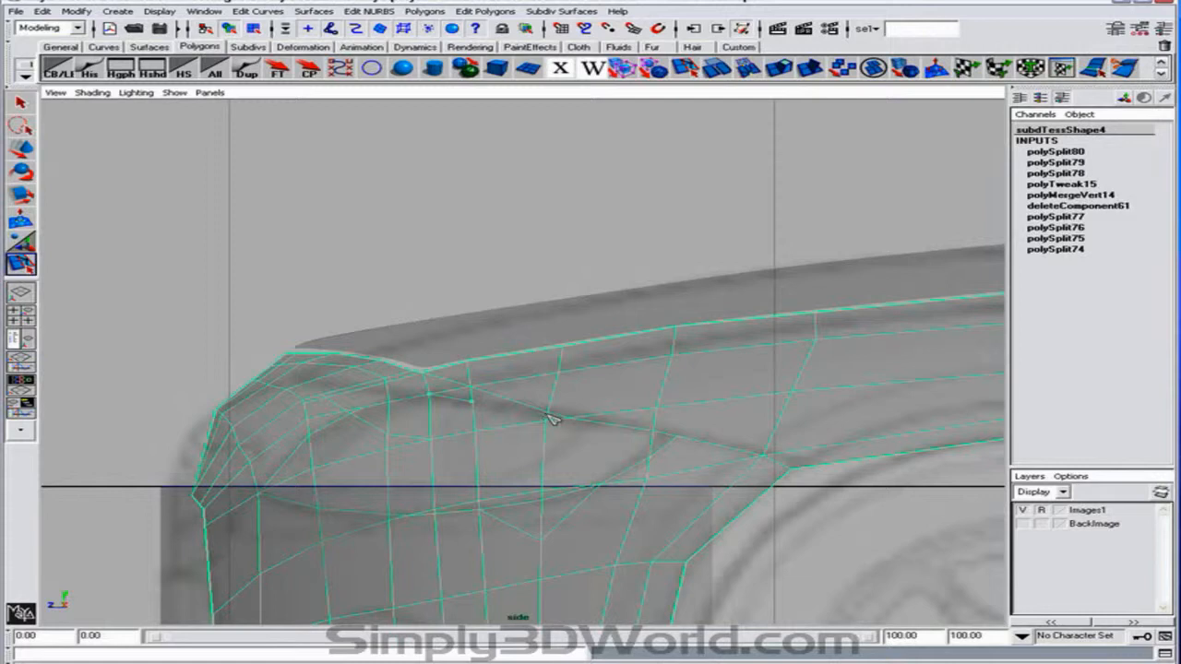
key("w")
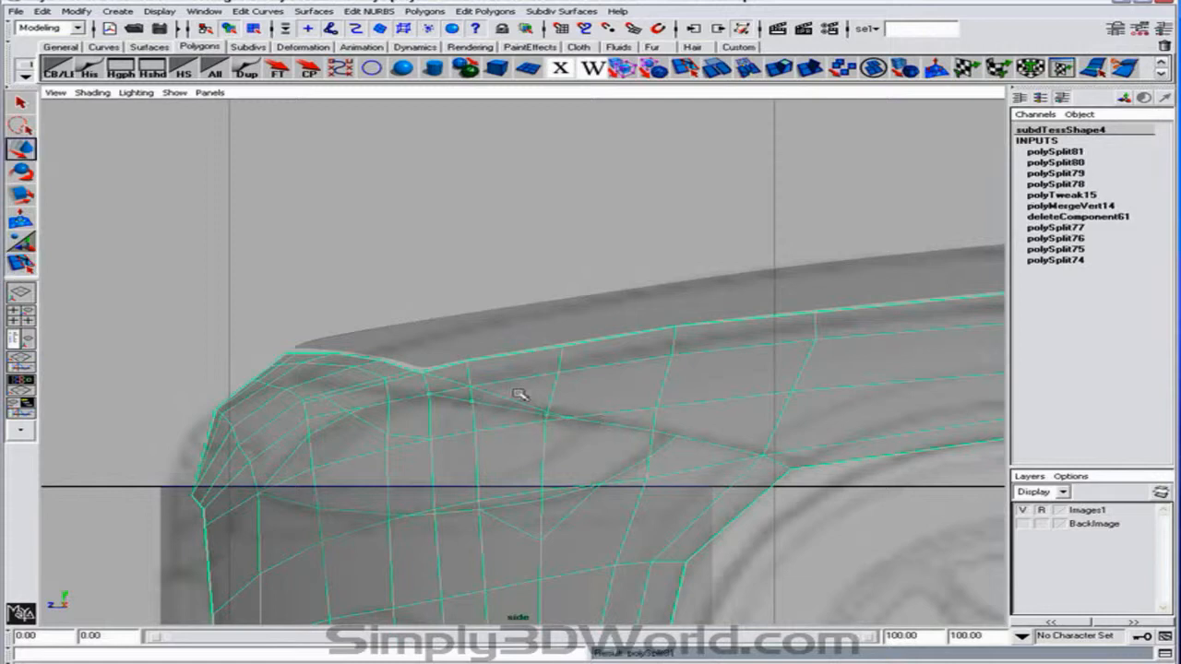
Delete the redundant edges just above the new upper headlight cut on the fender's side, along with their leftover vertices.
right_click_drag(500, 388, 458, 398)
left_click(513, 401)
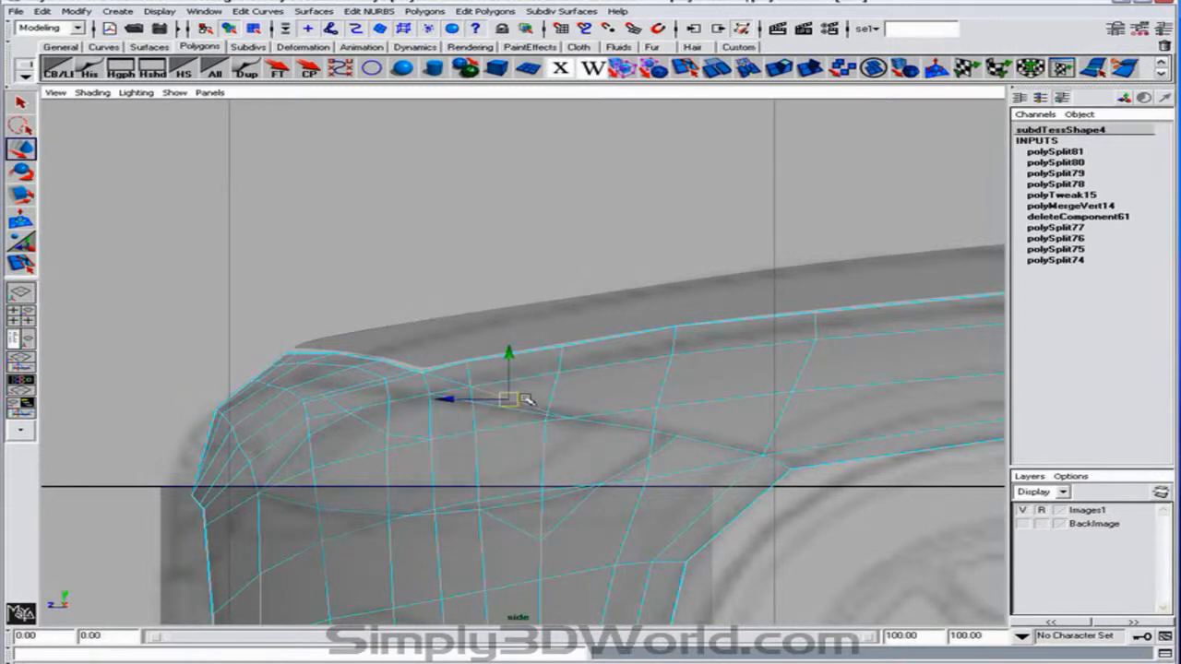
key("Delete")
left_click(560, 415)
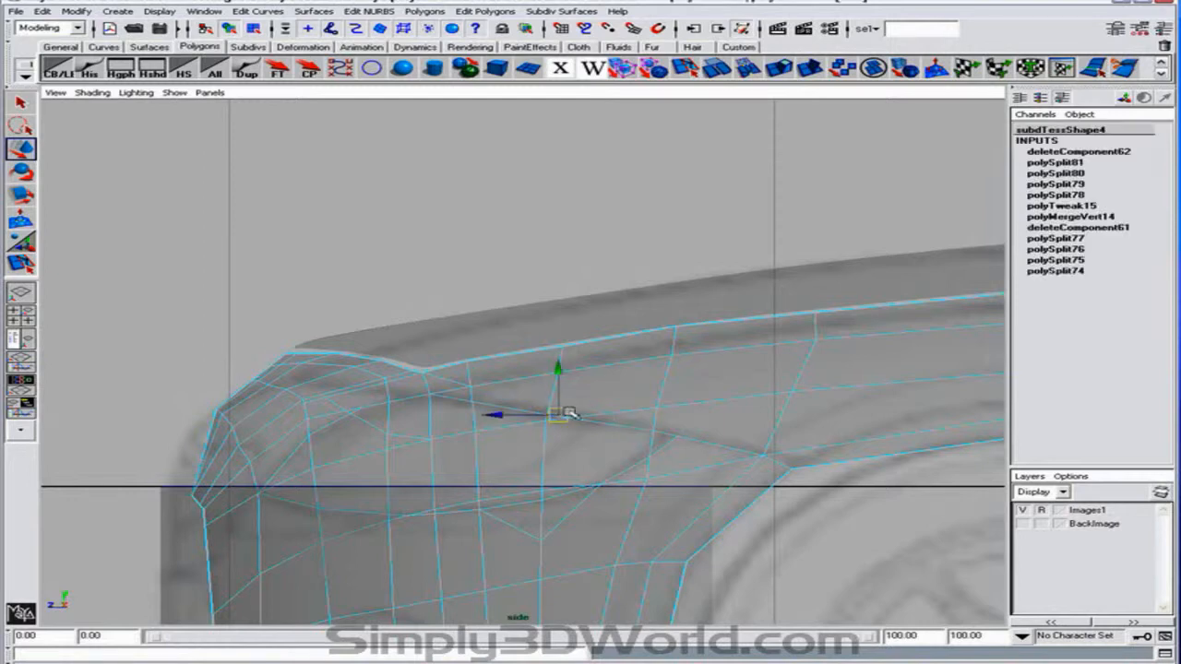
key("Delete")
right_click_drag(572, 411, 514, 412)
key("Delete")
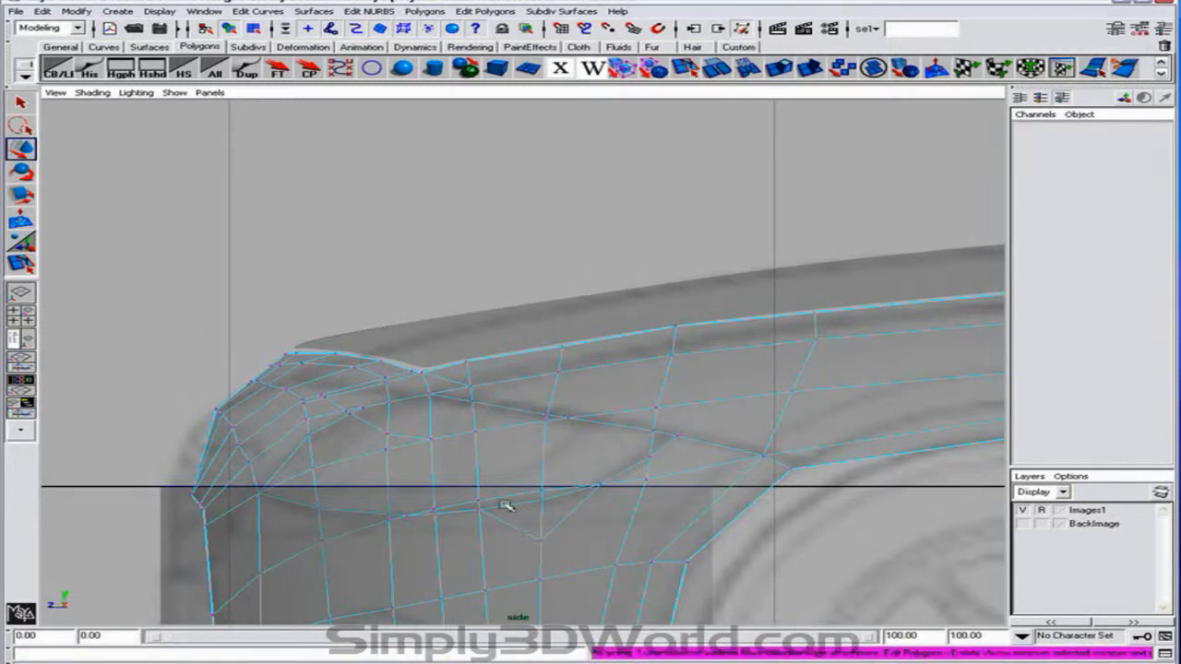
right_click_drag(433, 492, 424, 468)
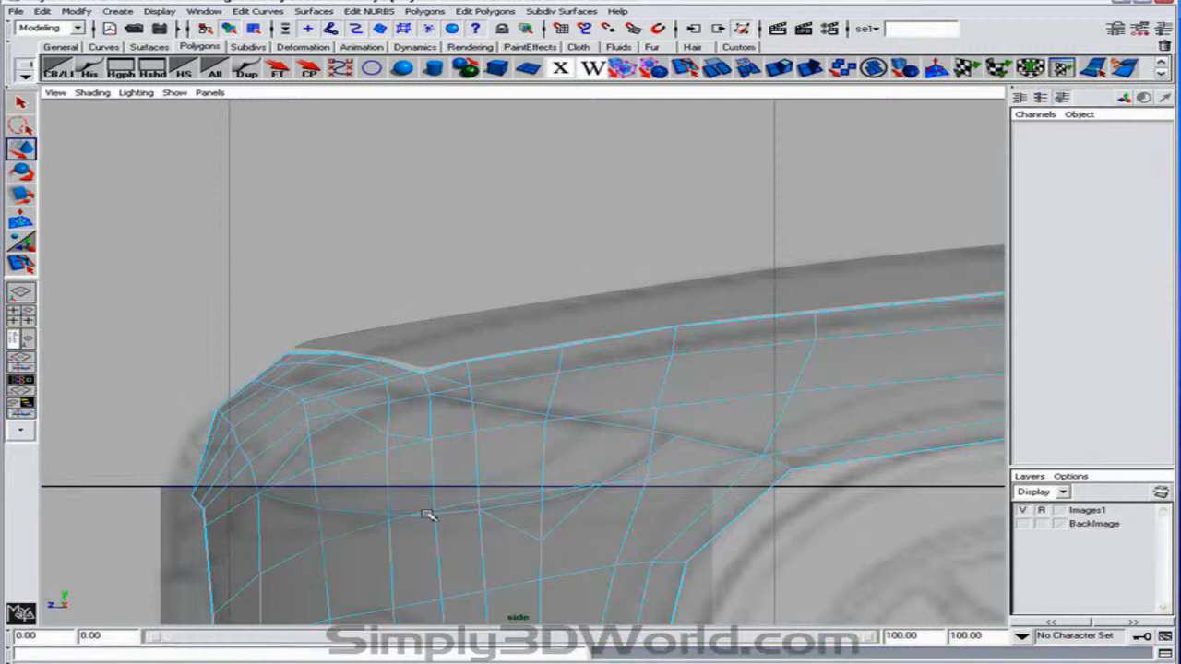
left_click(430, 509)
key("Delete")
key("ctrl+z")
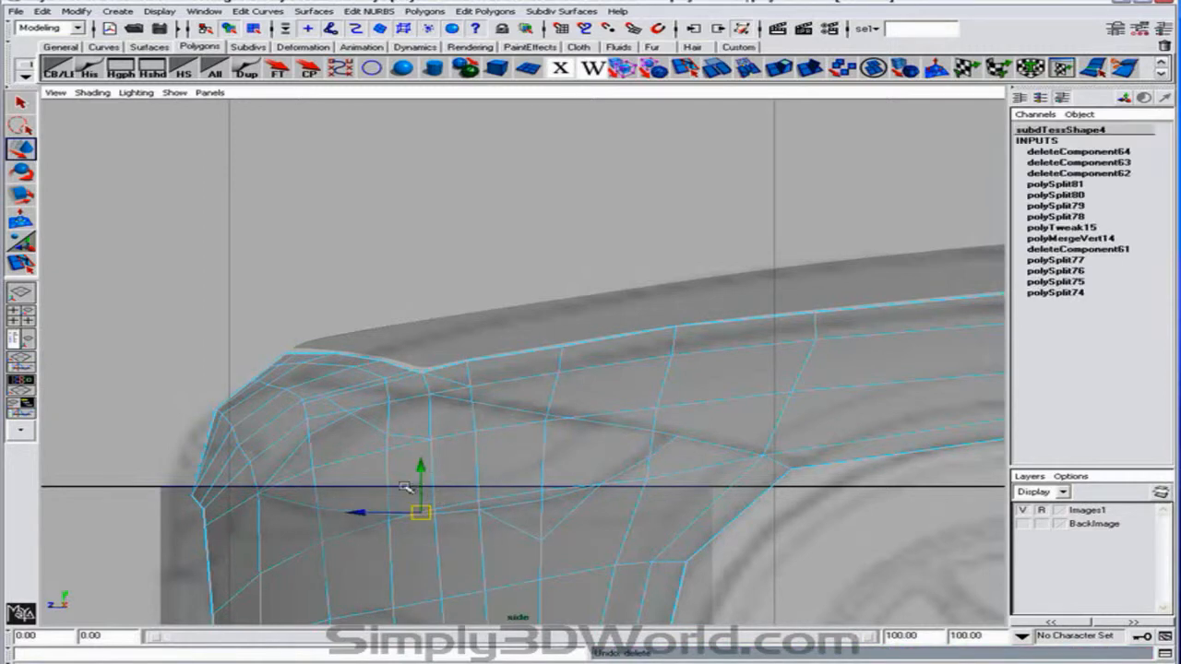
Delete the redundant edges running beside the headlight's lower outline, including the V-shaped pair beneath it, and their leftover vertices.
left_click(445, 507, "shift")
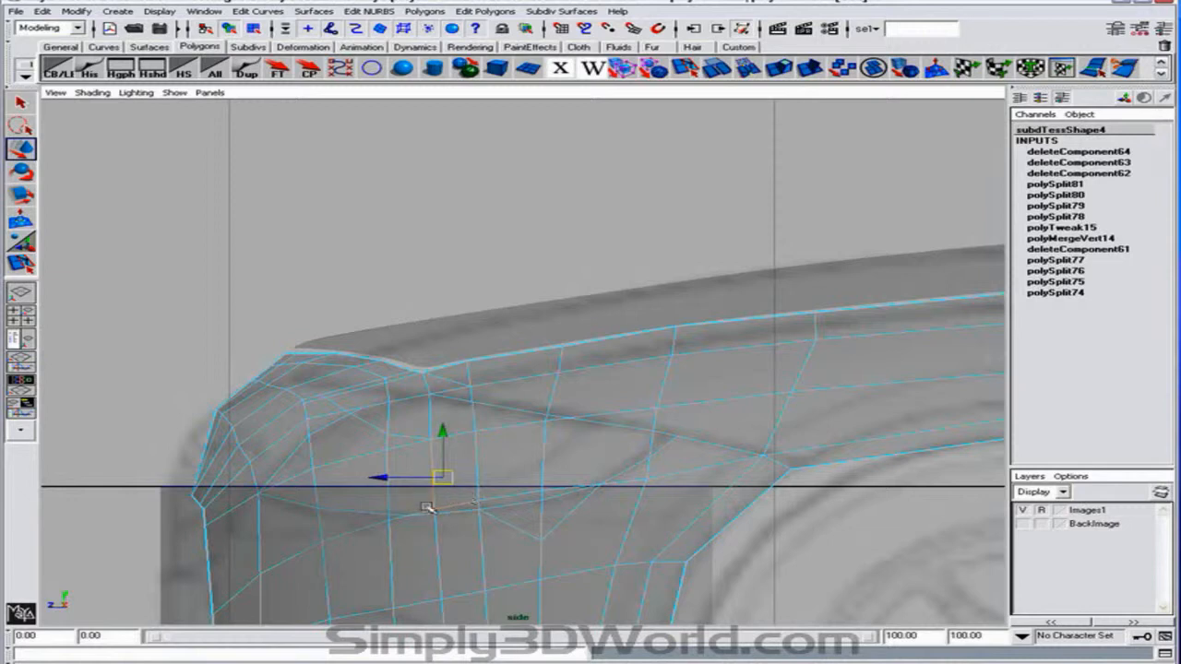
left_click(427, 510)
key("Delete")
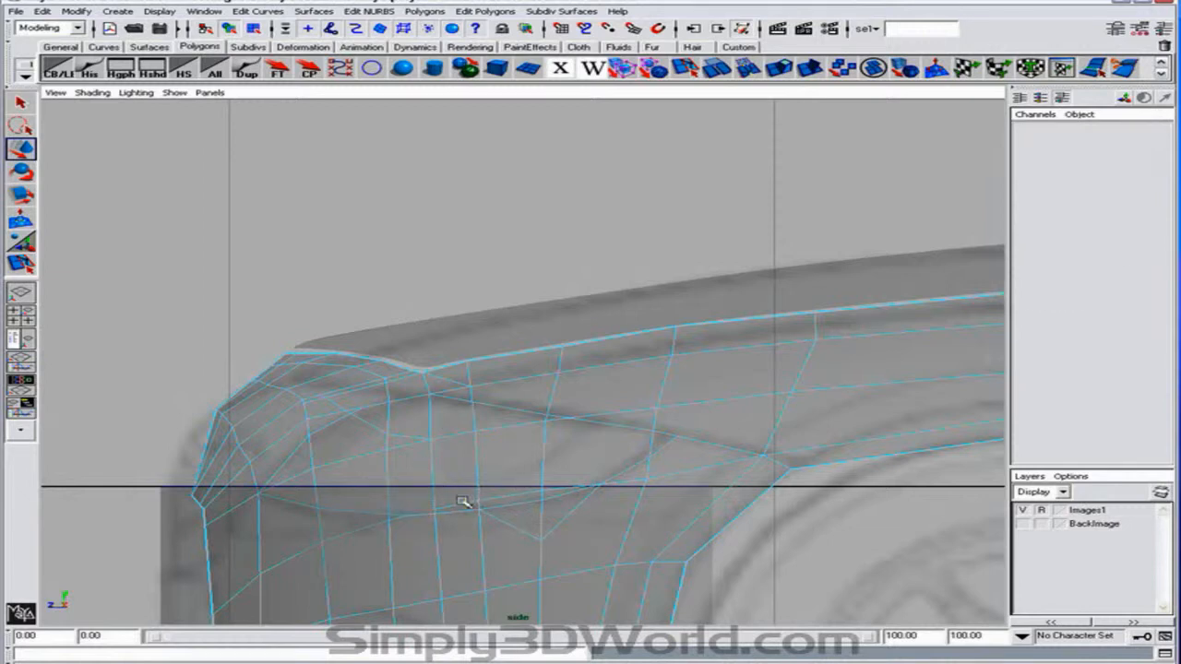
left_click(462, 505)
key("Delete")
left_click(515, 499)
key("Delete")
left_click(566, 490)
key("Delete")
left_click(583, 499)
key("Delete")
right_click_drag(541, 510, 493, 508)
key("Delete")
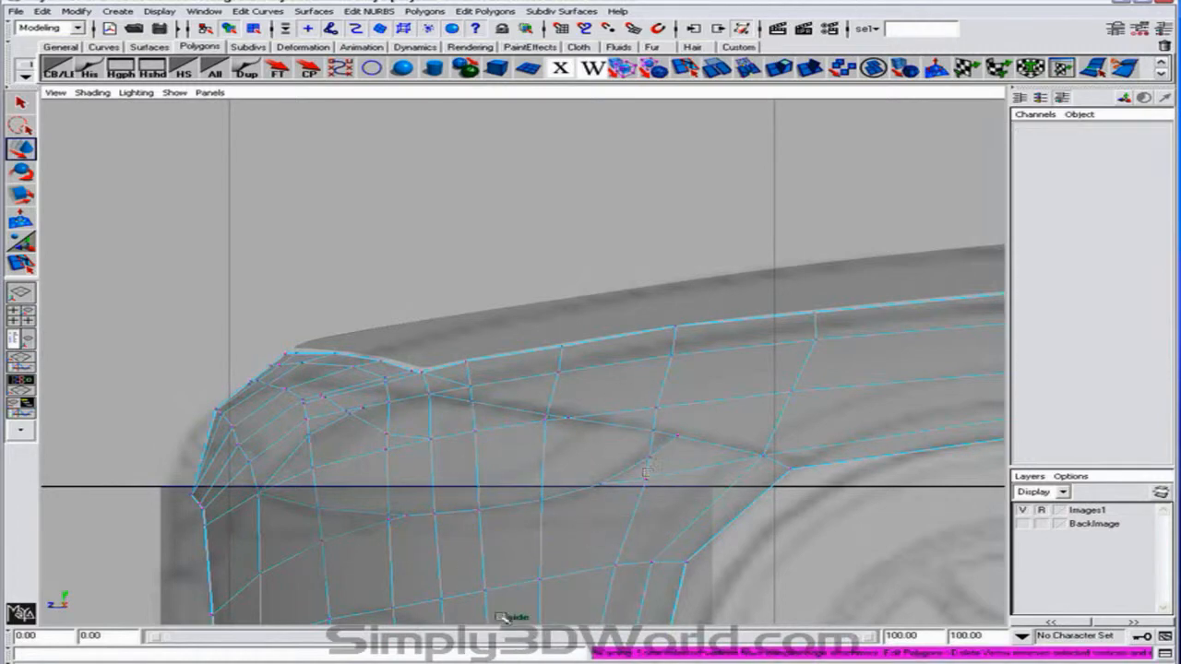
Split the face along the headlight's upper outline behind the front corner, connecting the cut to the neighbouring vertical edge.
middle_click_drag(441, 472, 502, 474, "alt")
right_click_drag(502, 474, 555, 482, "alt")
middle_click_drag(555, 482, 712, 447, "alt")
right_click_drag(712, 446, 752, 406, "alt")
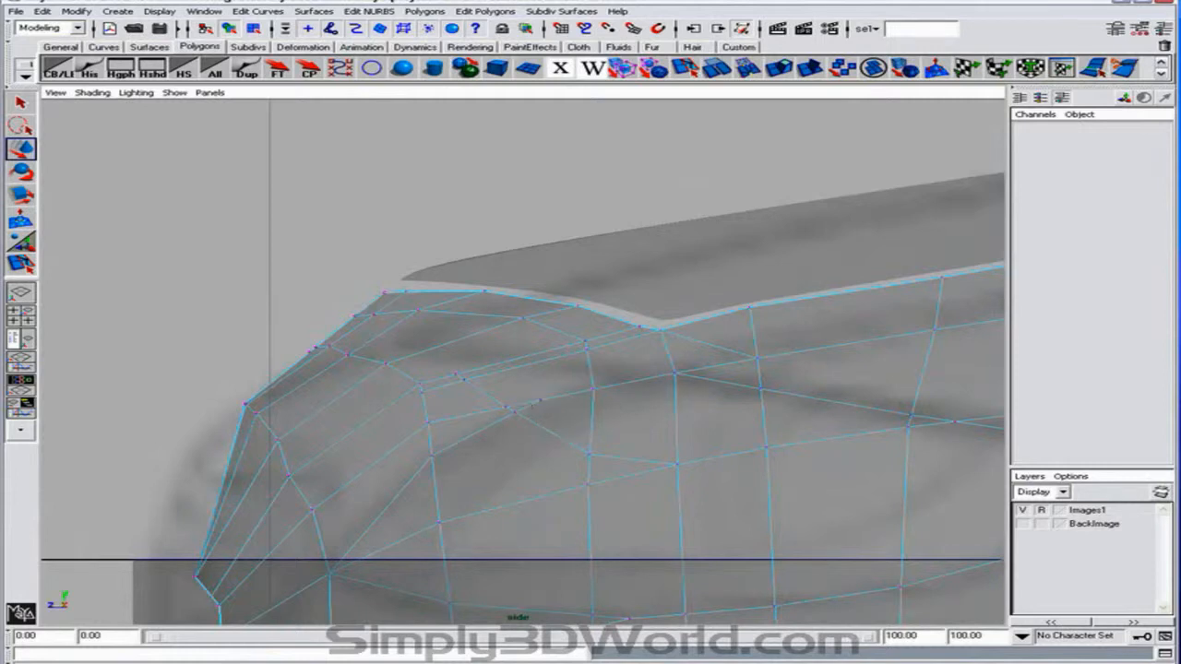
left_click(20, 263)
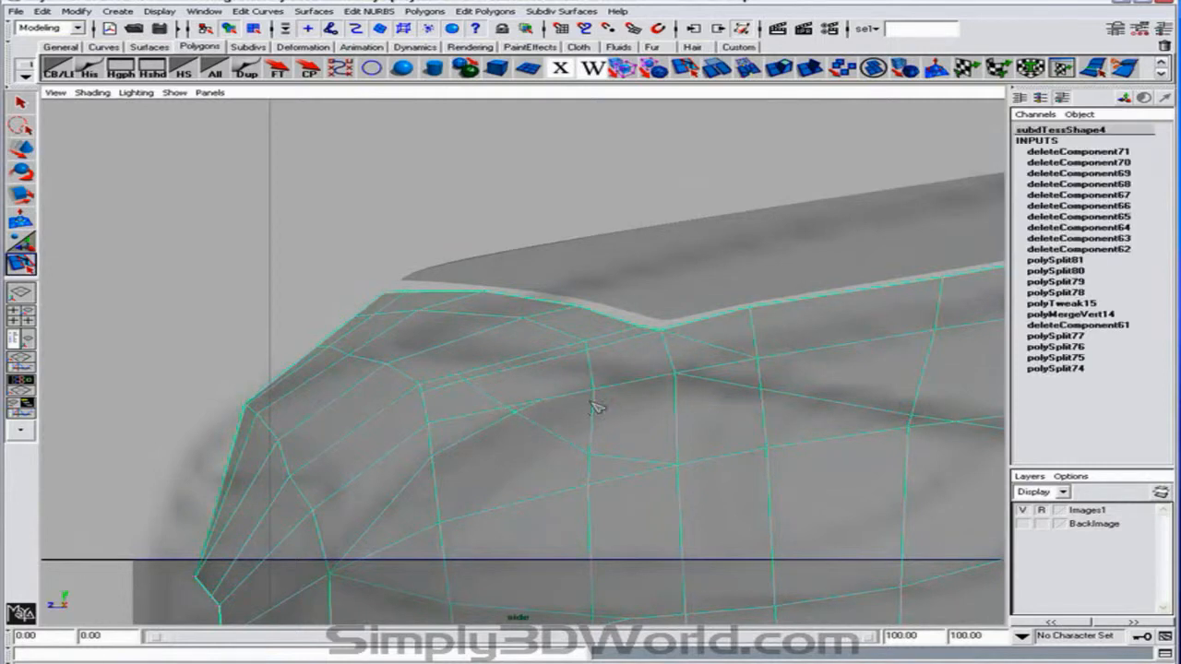
key("Return")
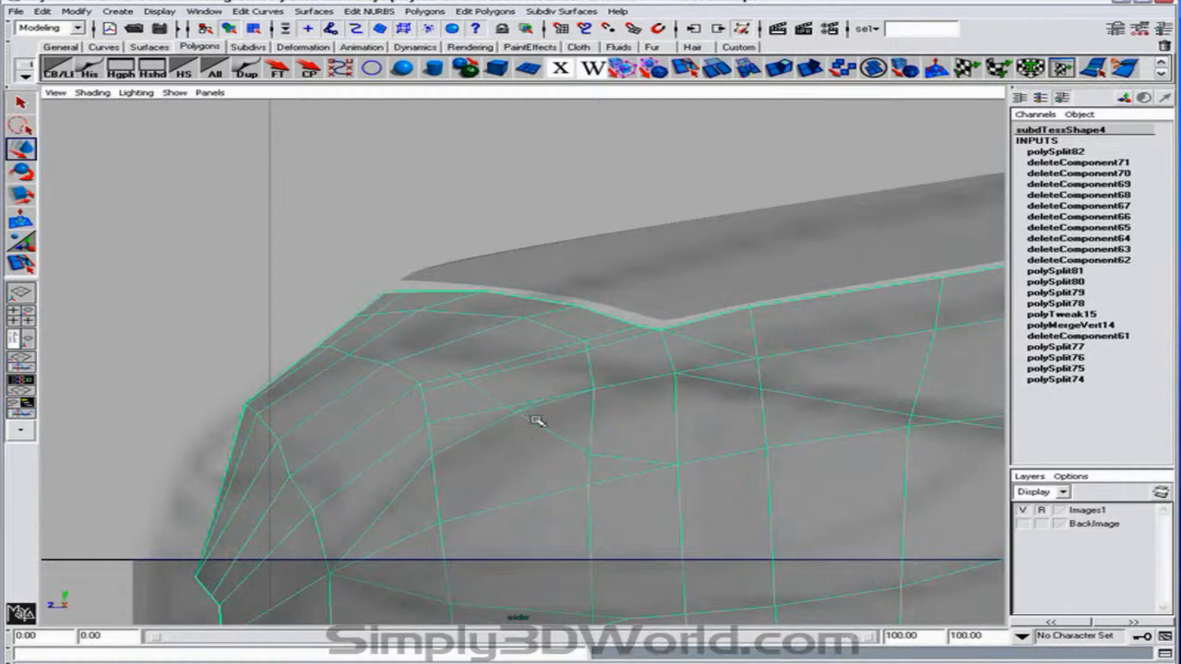
Delete the redundant diagonal edges inside the headlight area and select the short doubled edges on its upper outline.
key("w")
left_click(707, 458)
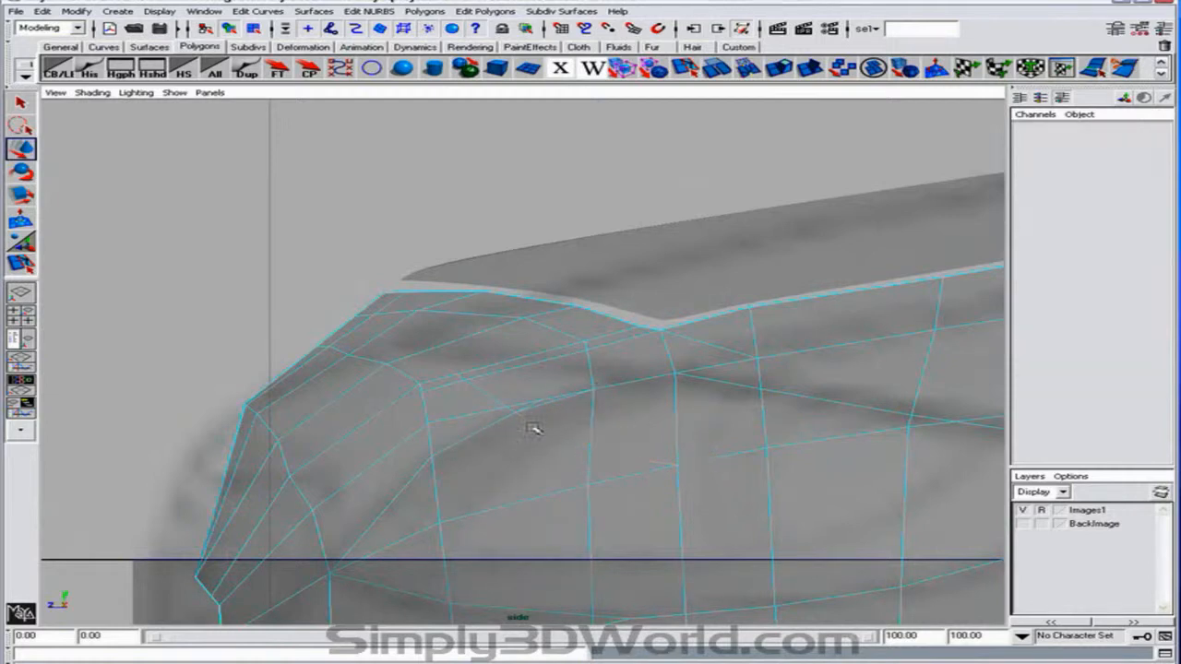
left_click(528, 405)
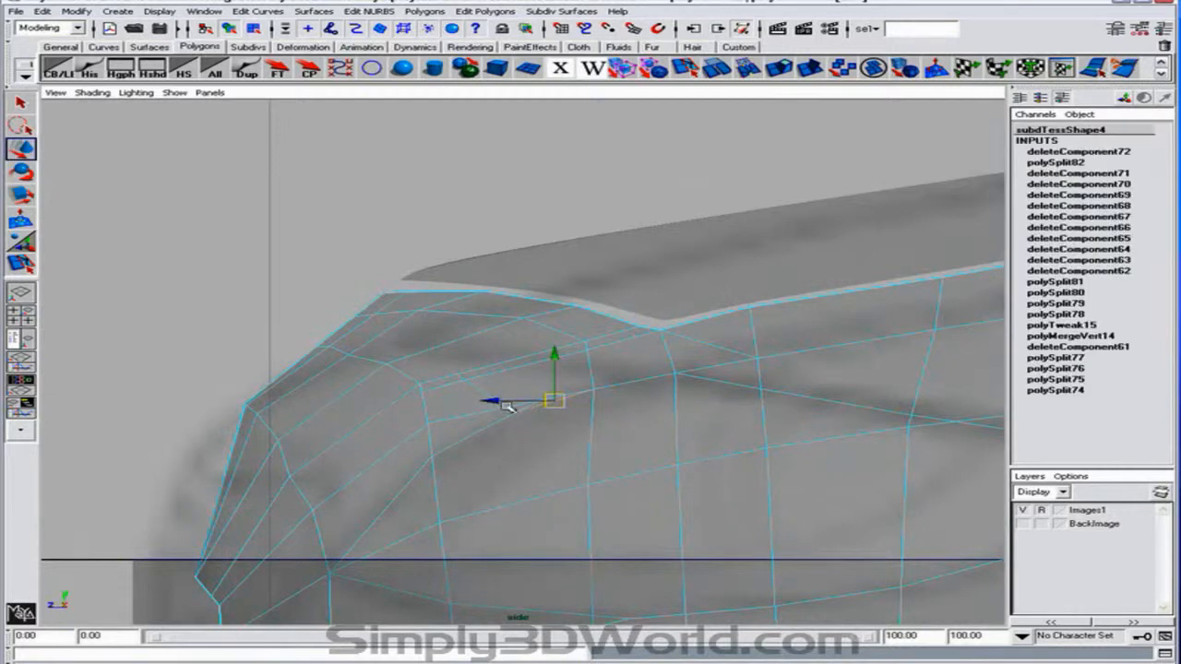
right_click_drag(568, 418, 912, 462, "alt")
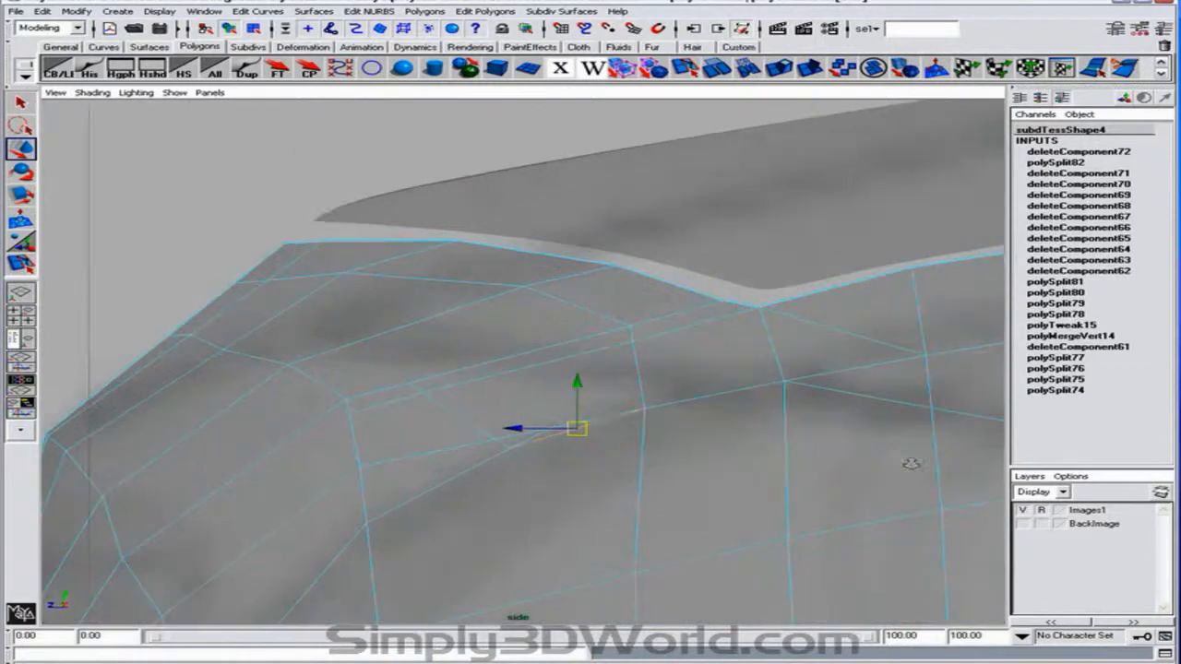